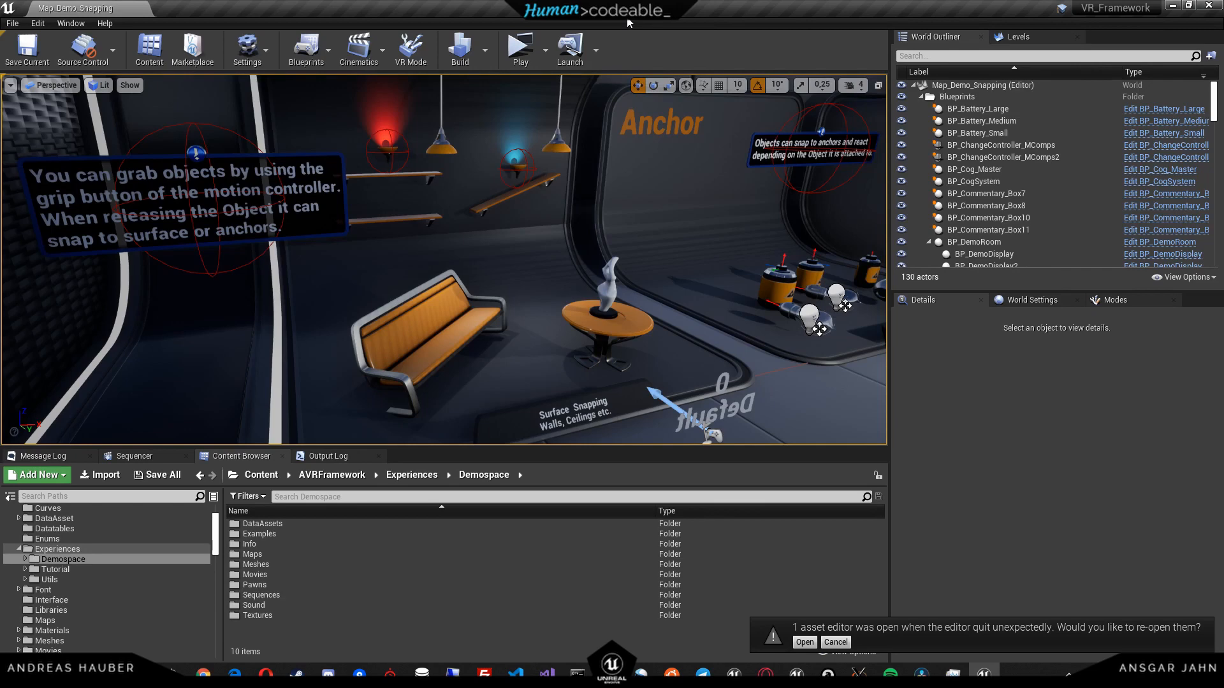
Check the multiplayer play options and play the snapping demo level in new editor windows for 2 players.
{"action": "left_click", "coordinate": [545, 50]}
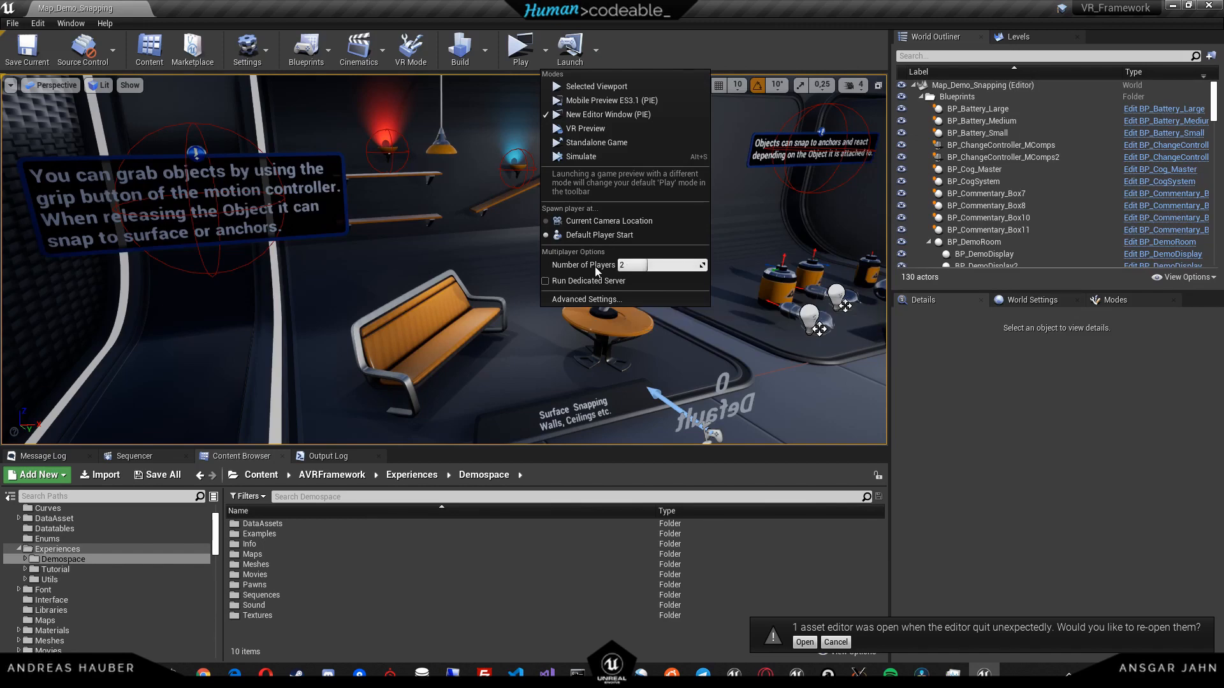
{"action": "left_click", "coordinate": [524, 66]}
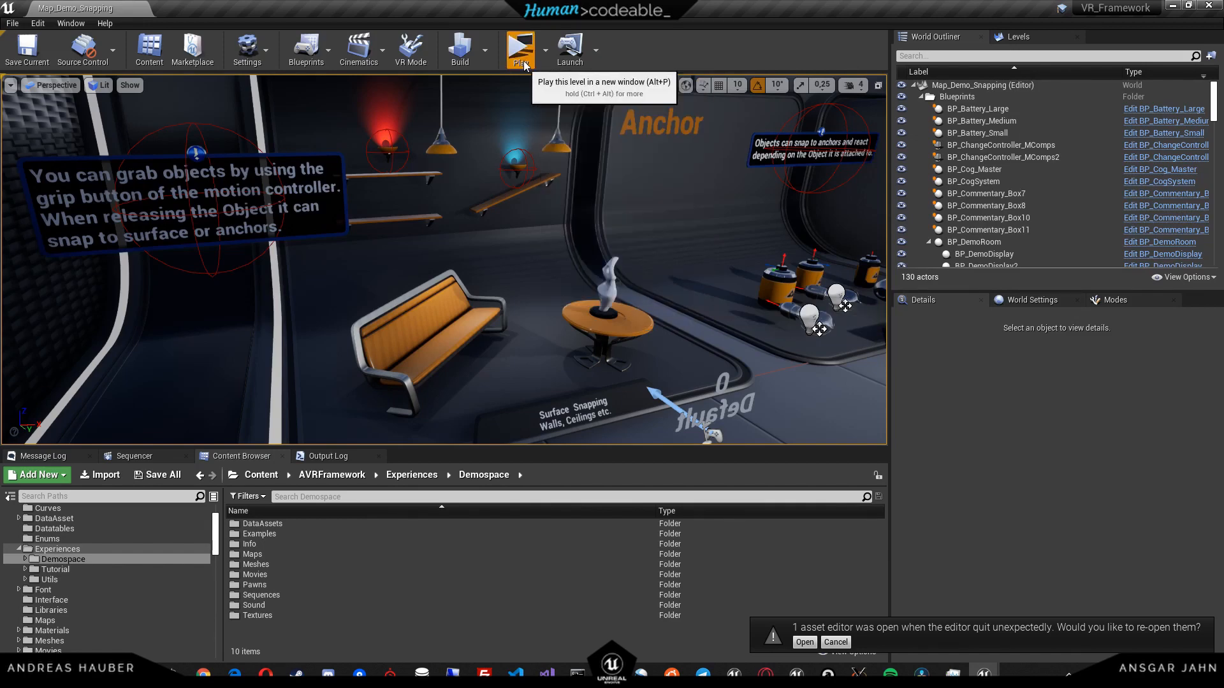
{"action": "left_click", "coordinate": [524, 66]}
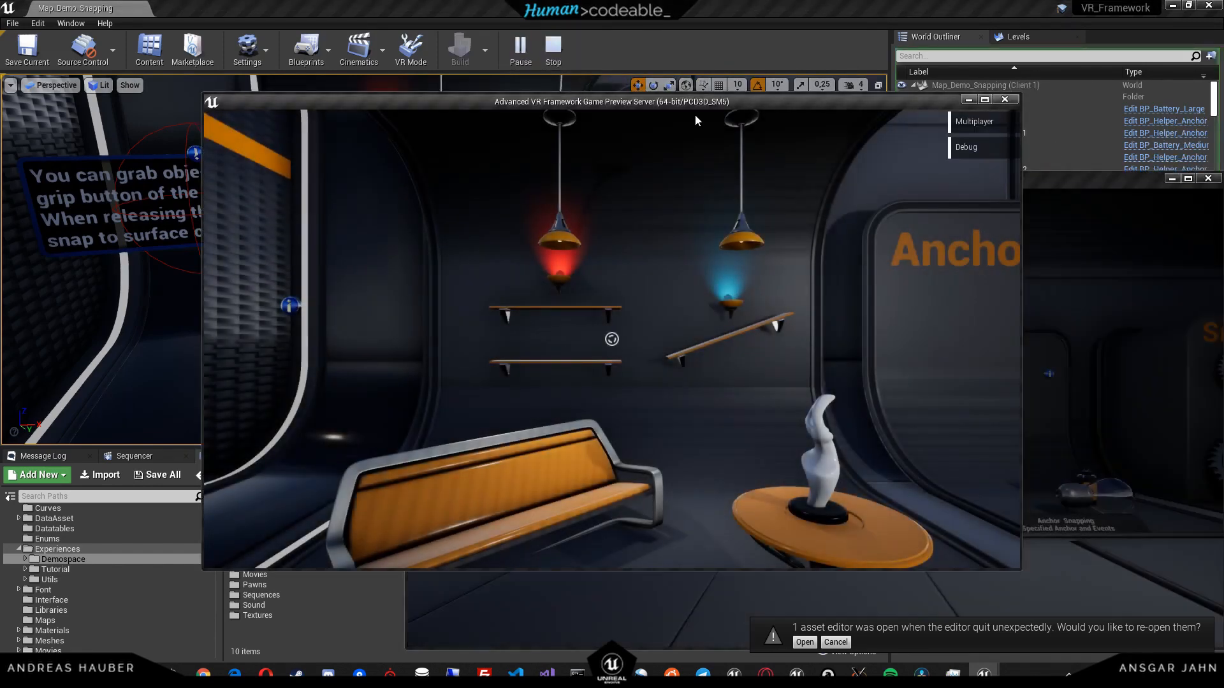
Walk the server player around the second player's avatar and up to the light bulb beside the Anchor display's batteries.
{"action": "key", "text": "w"}
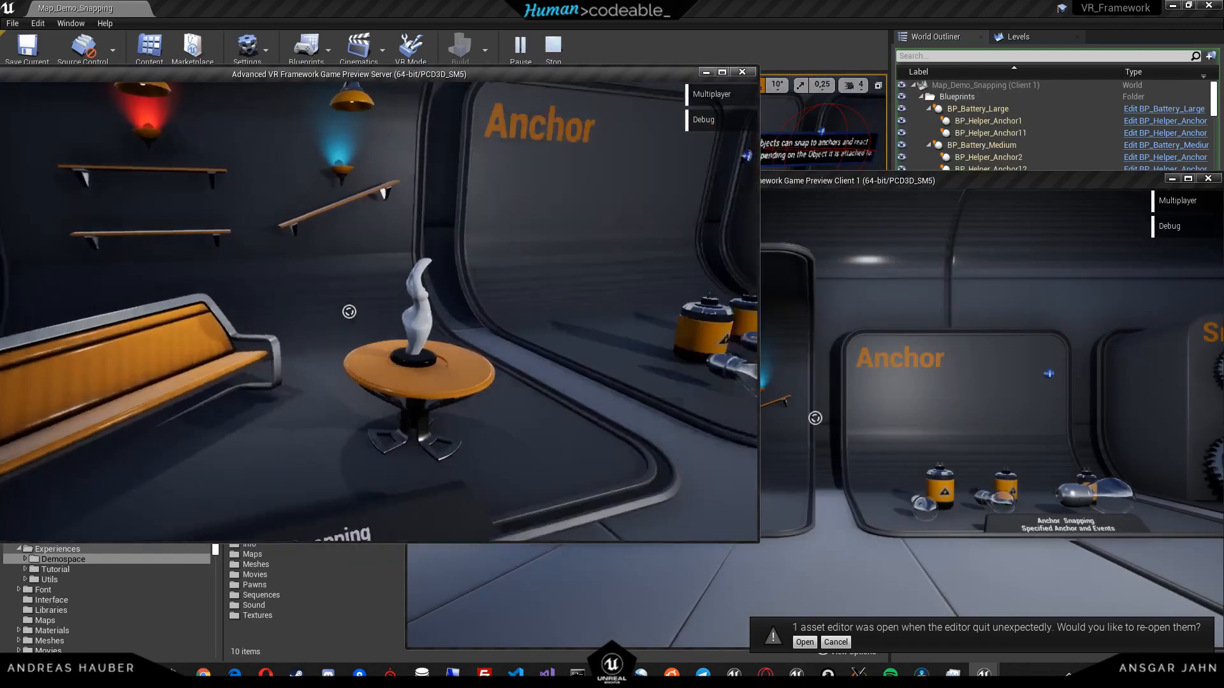
{"action": "key", "text": "w"}
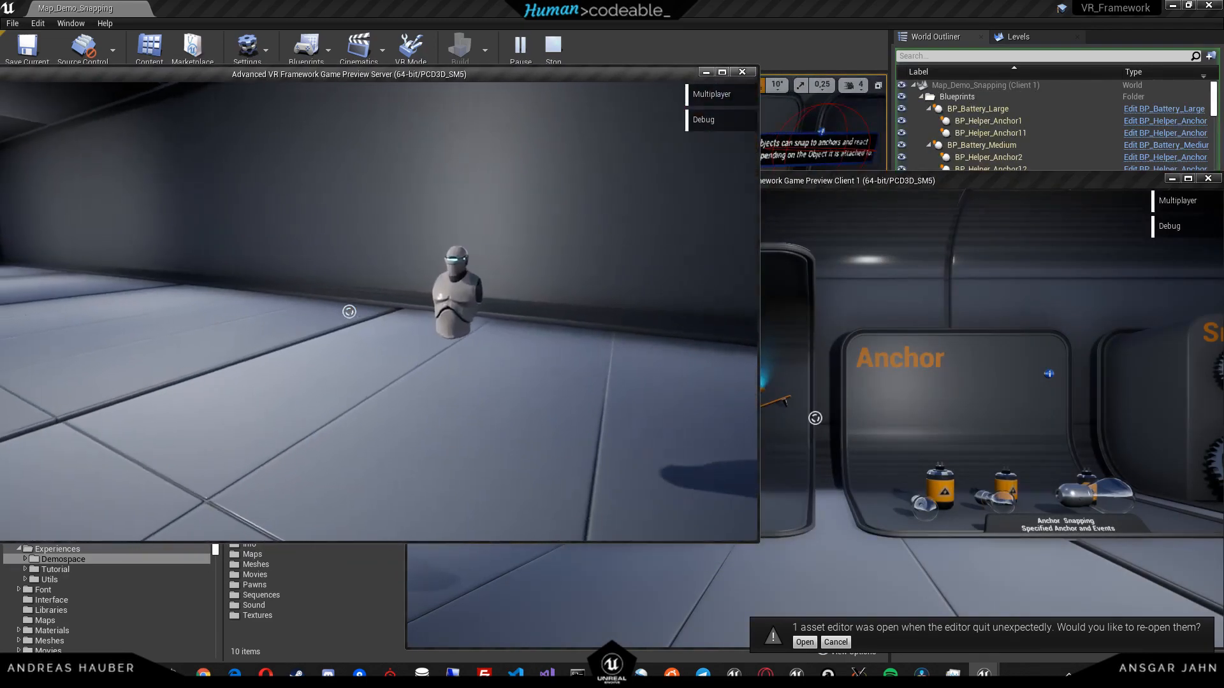
{"action": "key", "text": "w"}
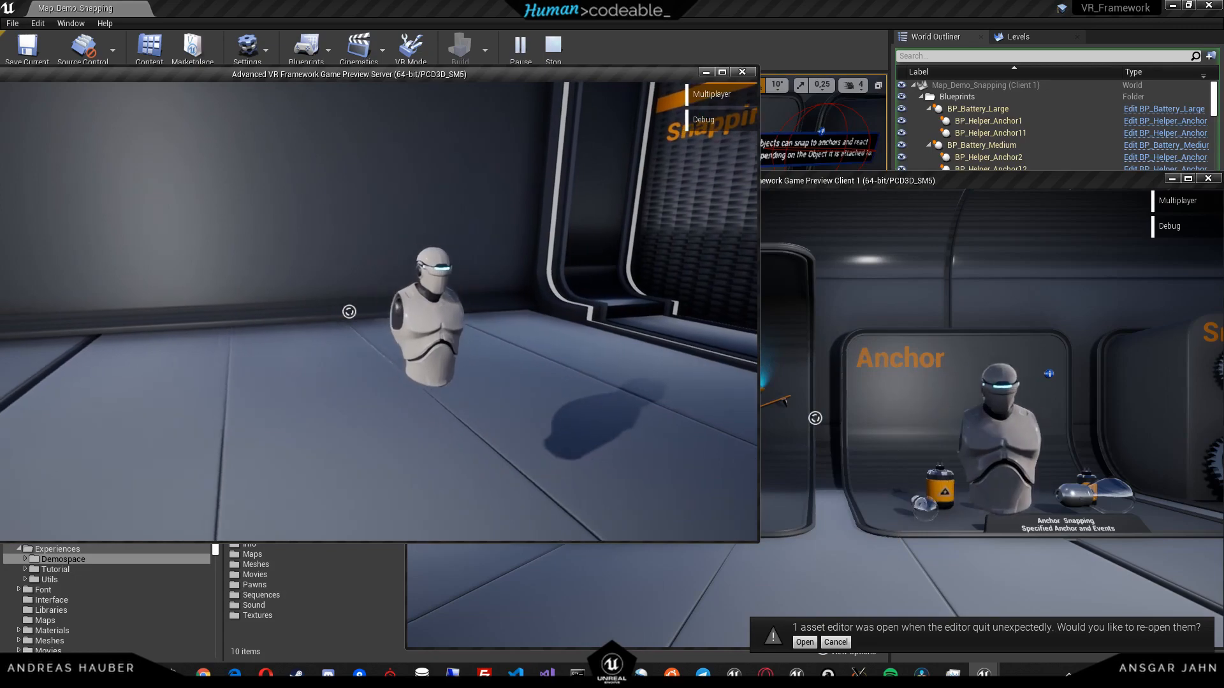
{"action": "key", "text": "w"}
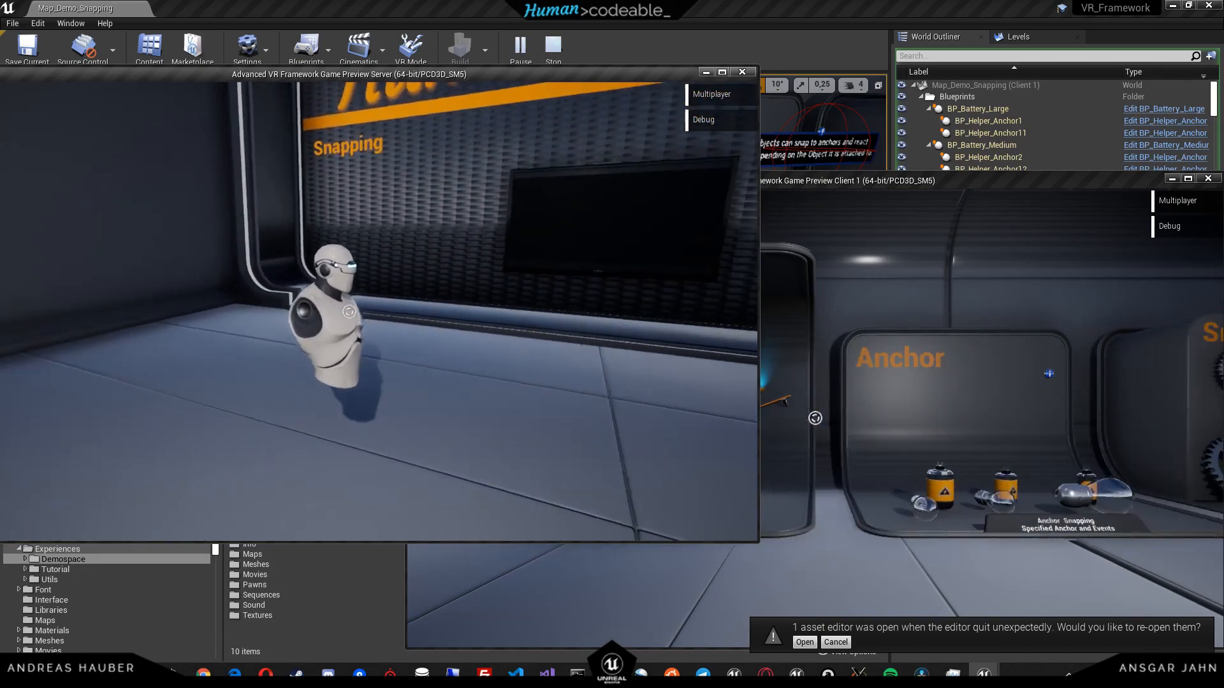
{"action": "key", "text": "w"}
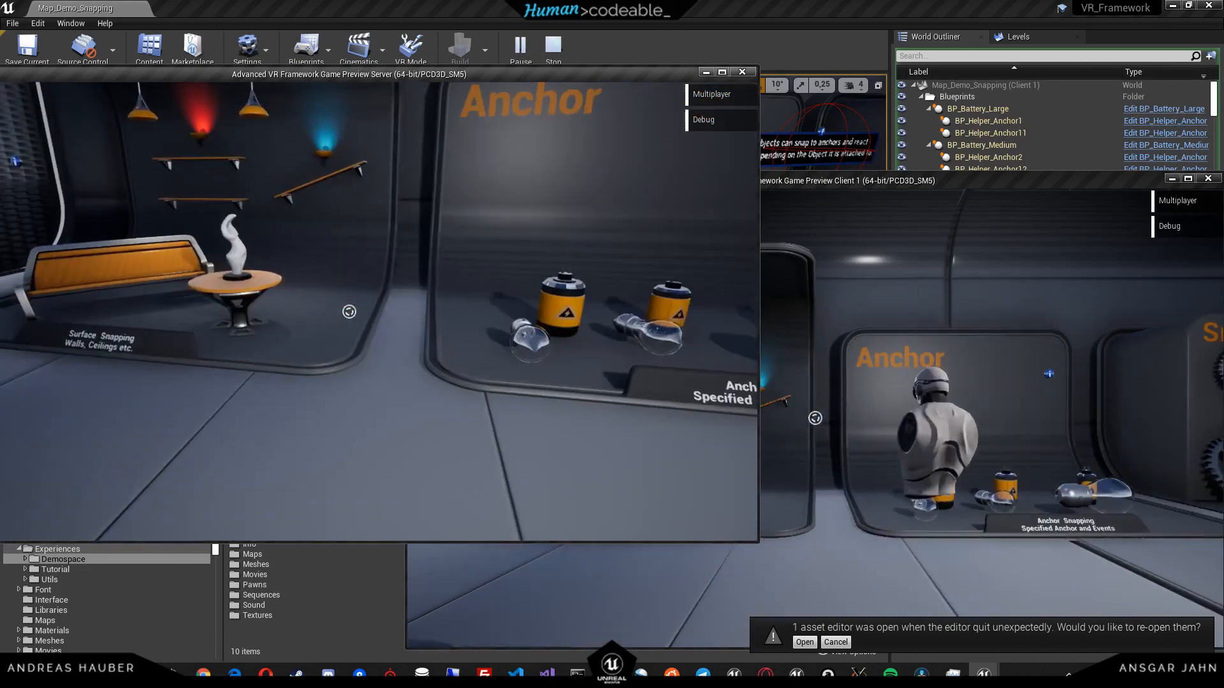
{"action": "key", "text": "w"}
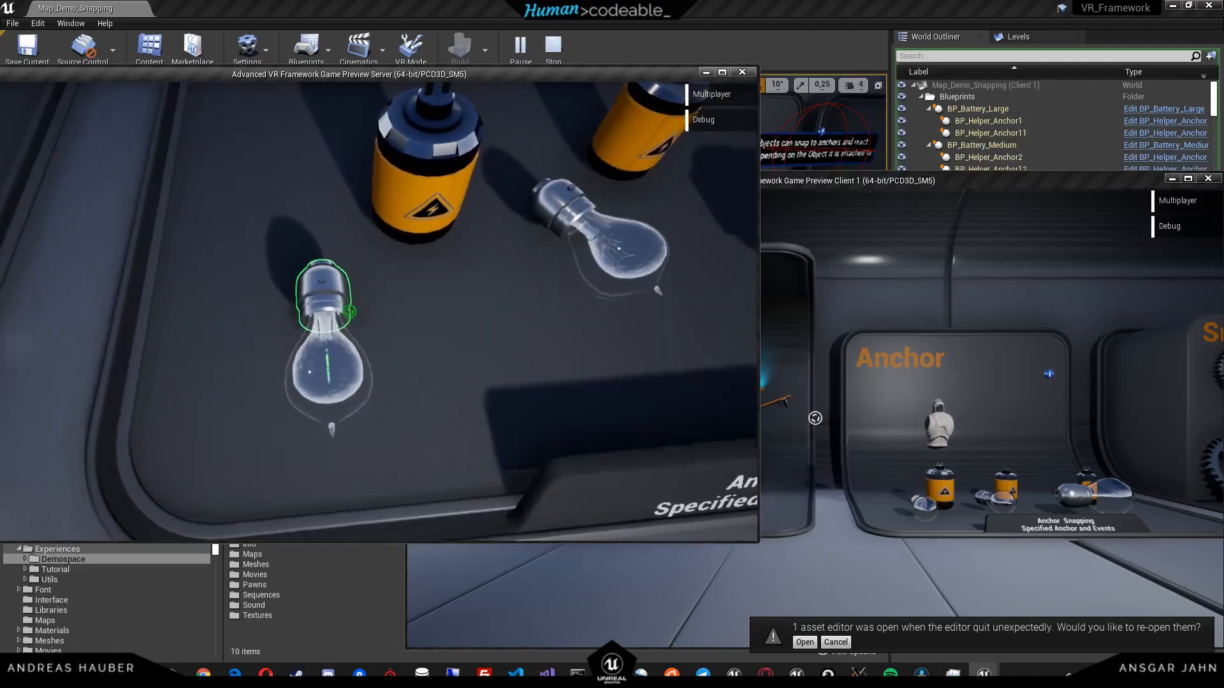
Grab the light bulb with the server player, carry it back from the Anchor display, and end the play session.
{"action": "left_click", "coordinate": [350, 313]}
{"action": "key", "text": "s"}
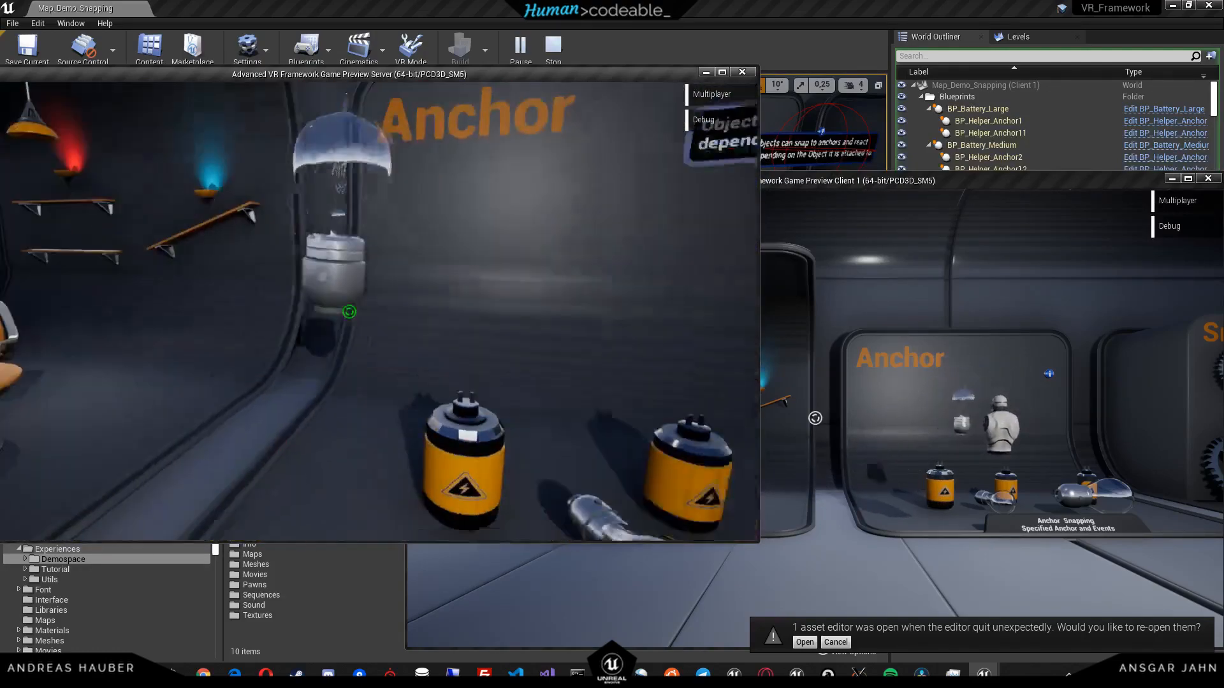
{"action": "left_click", "coordinate": [349, 312]}
{"action": "key", "text": "Escape"}
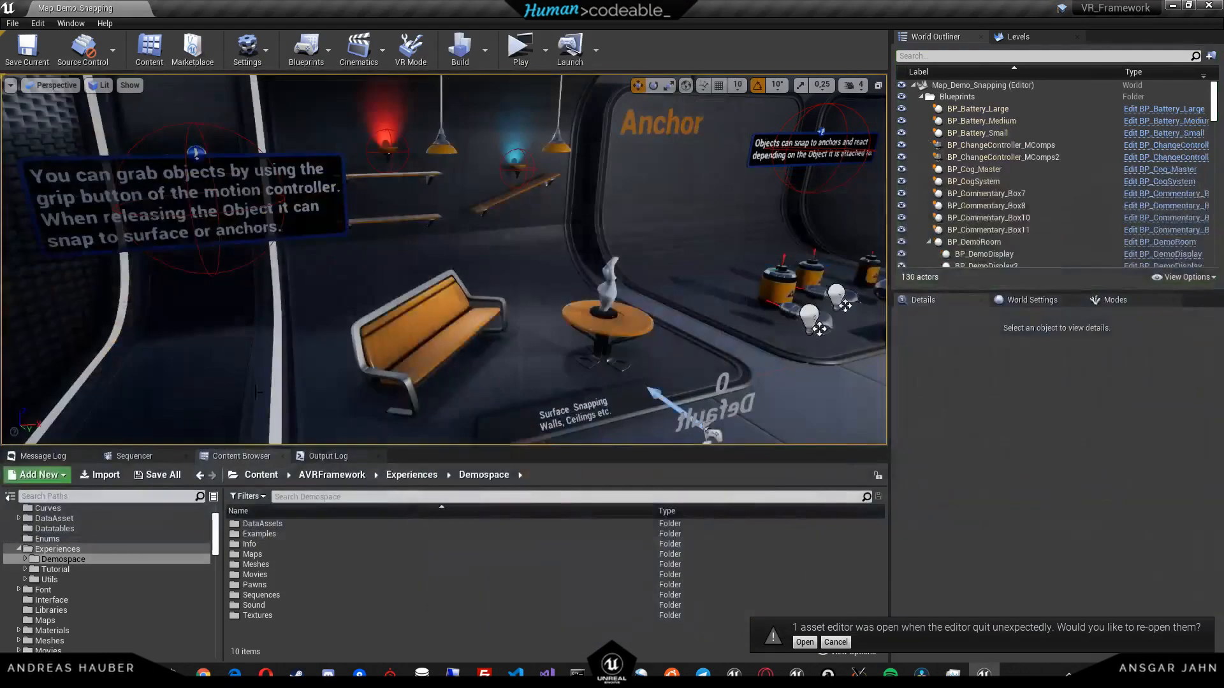
Enable Run Dedicated Server in the multiplayer play options and start the level preview again.
{"action": "left_click", "coordinate": [545, 50]}
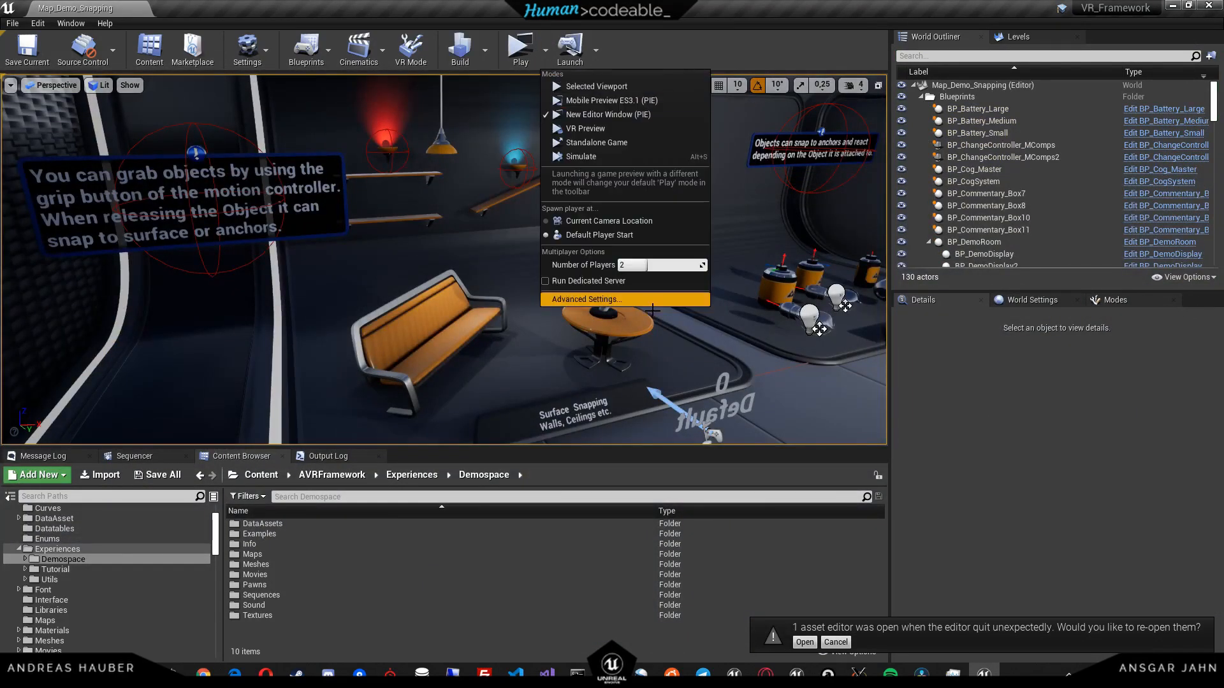
{"action": "left_click", "coordinate": [567, 281]}
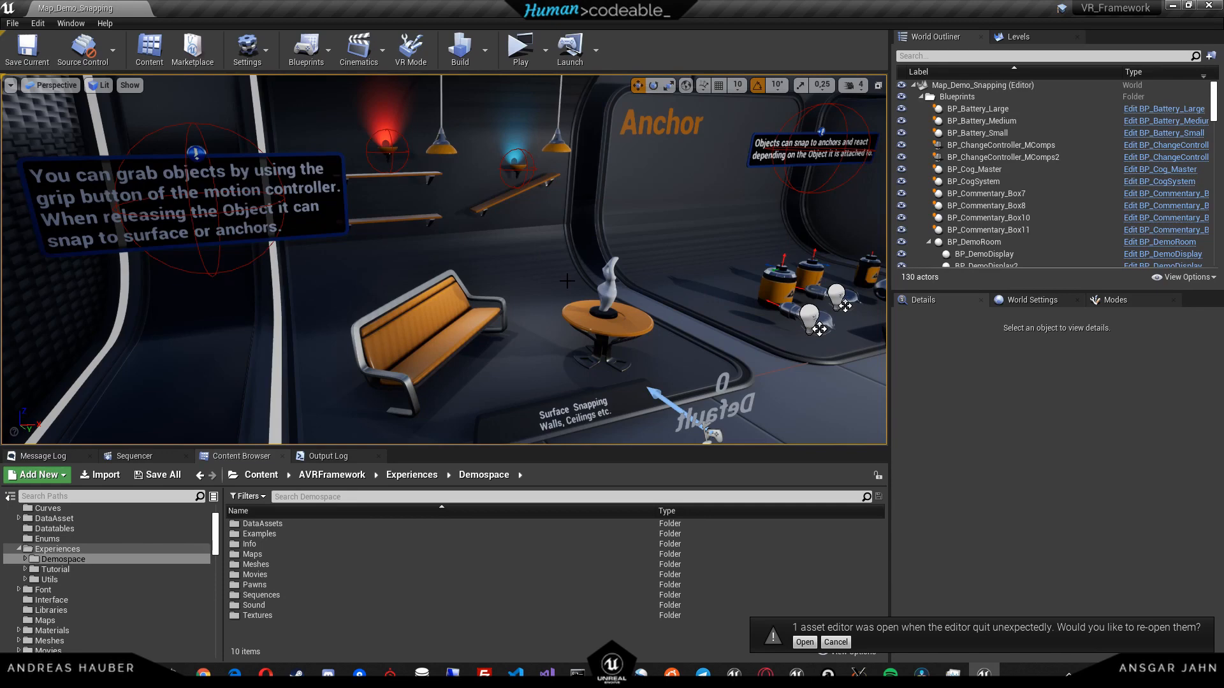
{"action": "left_click", "coordinate": [546, 51]}
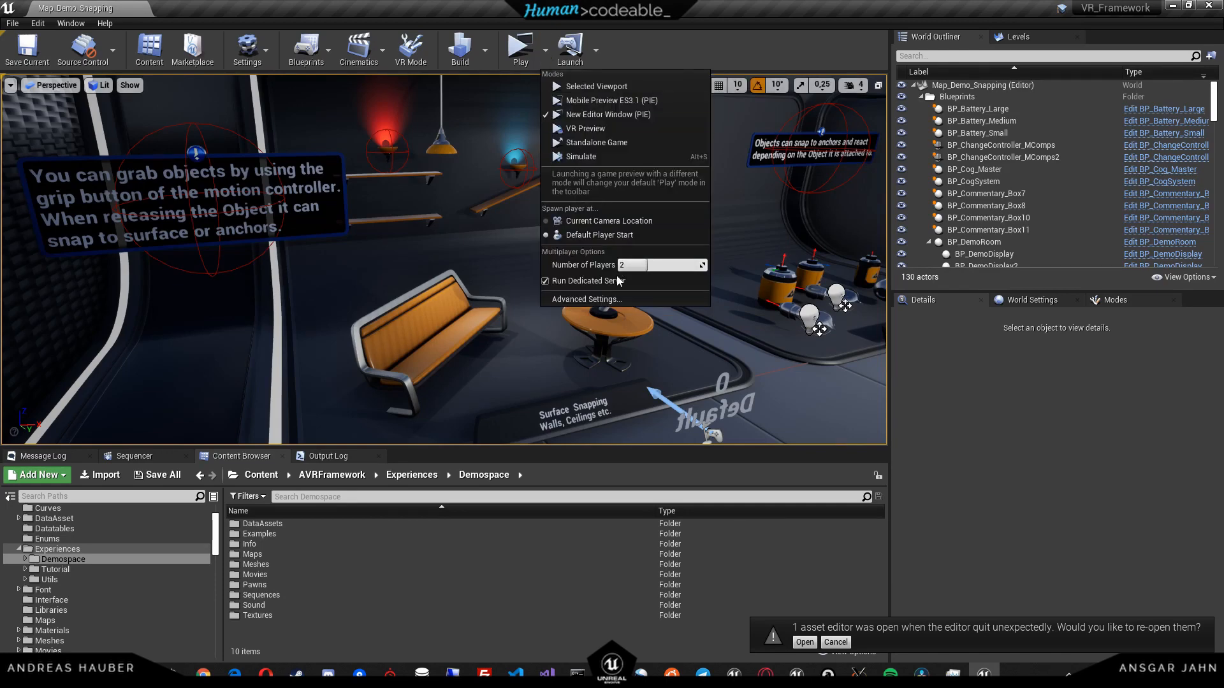
{"action": "left_click", "coordinate": [521, 52]}
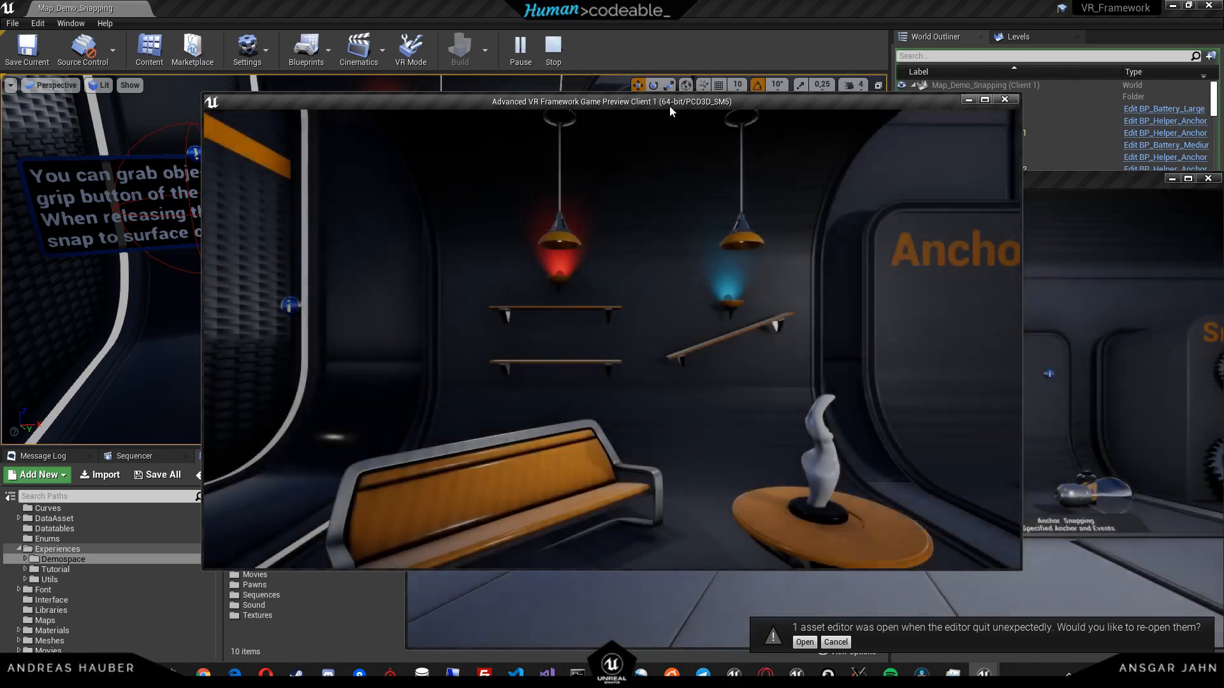
Place the Client 1 preview beside Client 2, walk its player around the room to check replication, and stop the session.
{"action": "left_click_drag", "start_coordinate": [669, 103], "coordinate": [381, 200]}
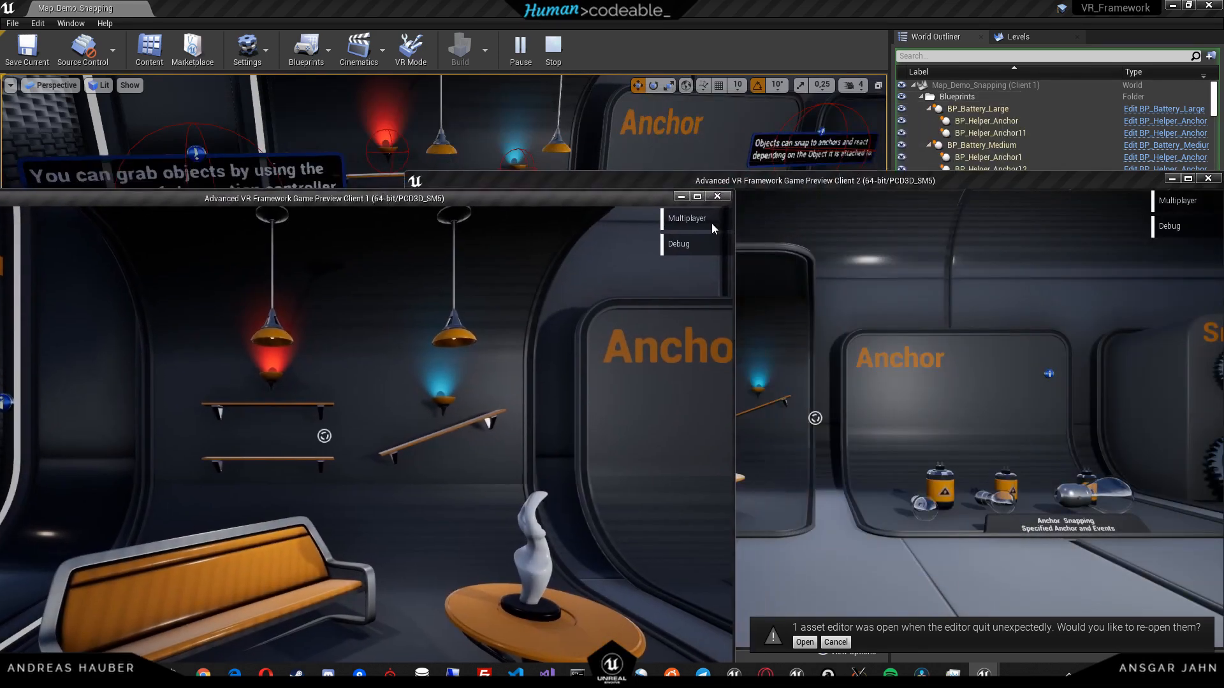
{"action": "key", "text": "w"}
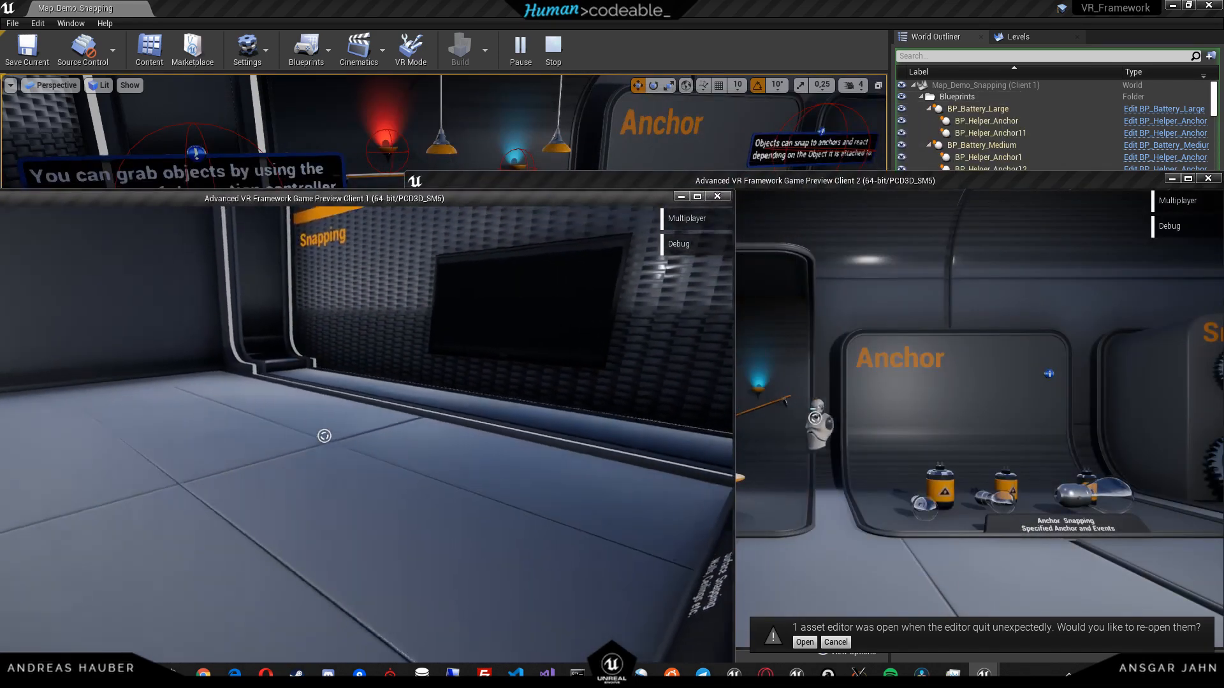
{"action": "key", "text": "w"}
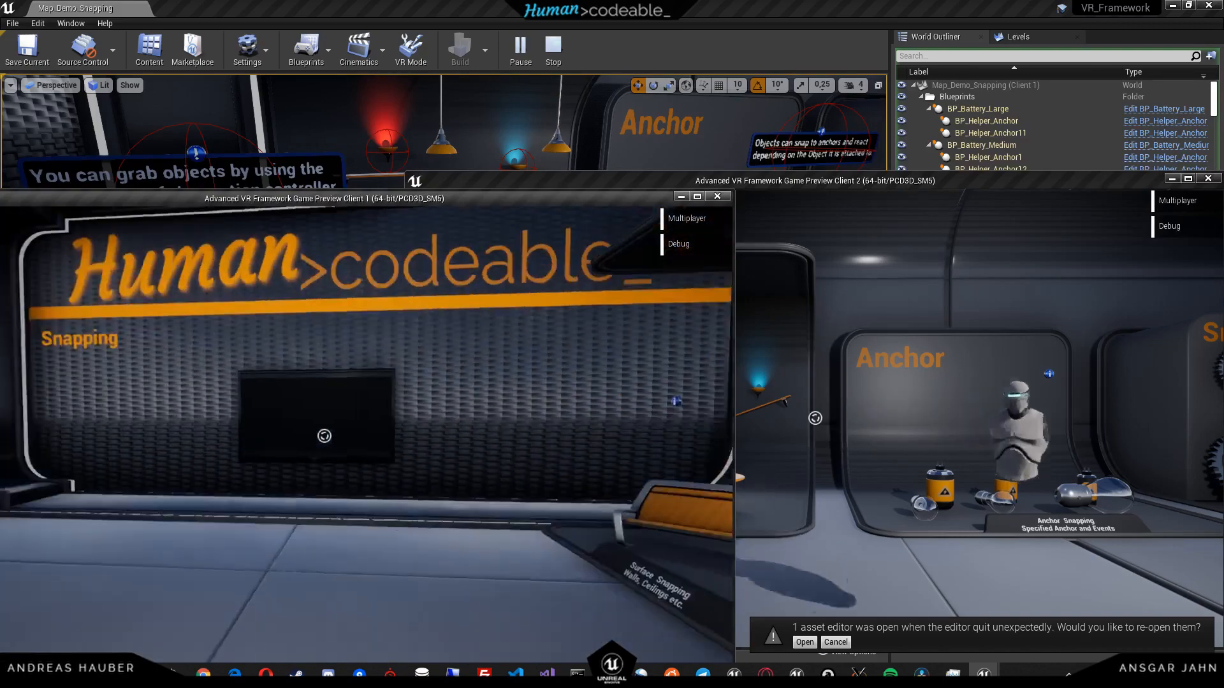
{"action": "key", "text": "s"}
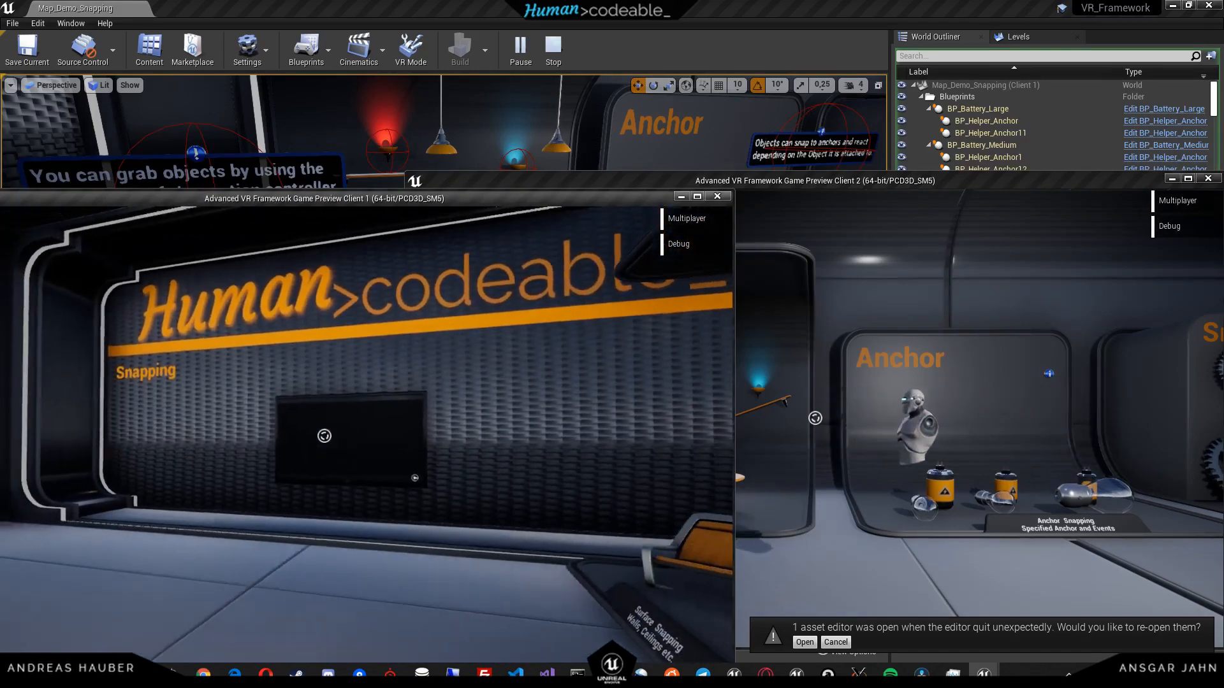
{"action": "key", "text": "w"}
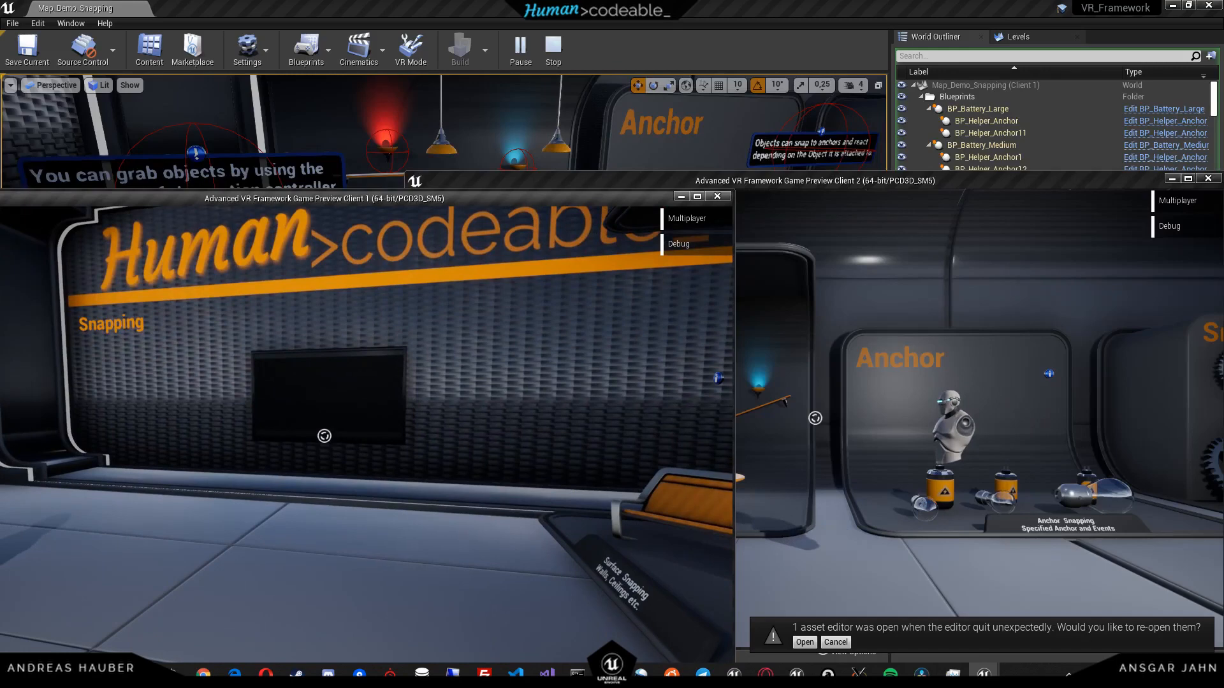
{"action": "key", "text": "Escape"}
Enable Network Emulation in the advanced play settings' Multiplayer Options and set its profile to Bad.
{"action": "left_click", "coordinate": [546, 49]}
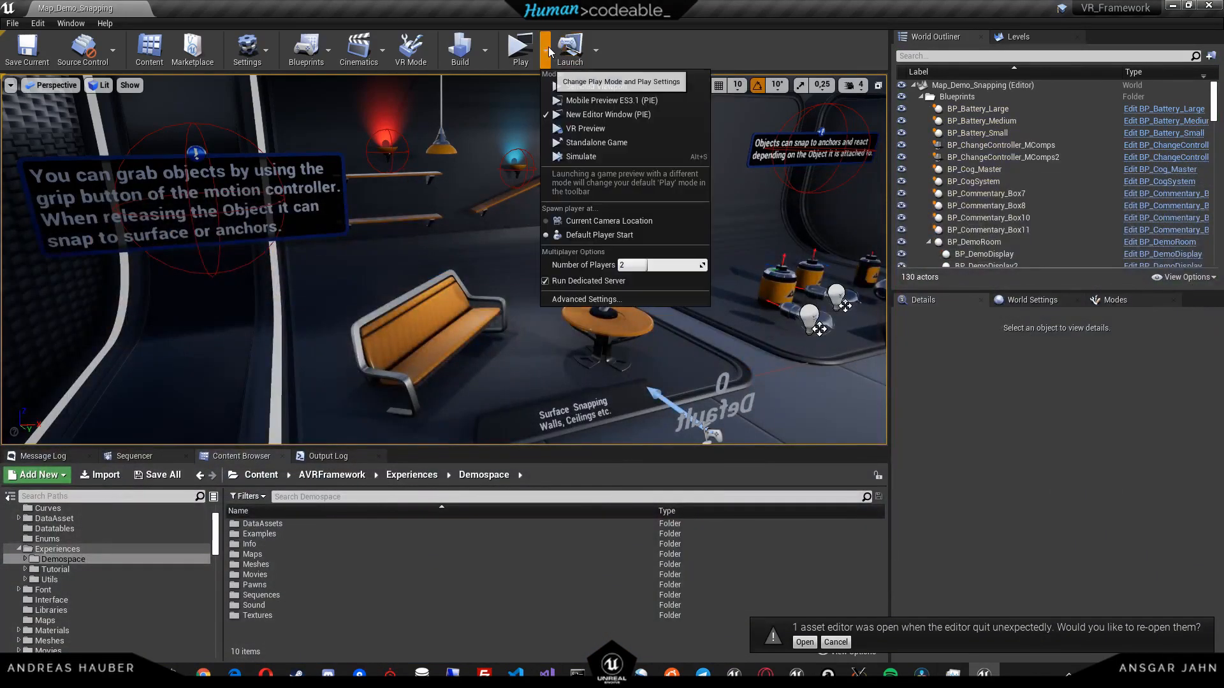
{"action": "left_click", "coordinate": [603, 301]}
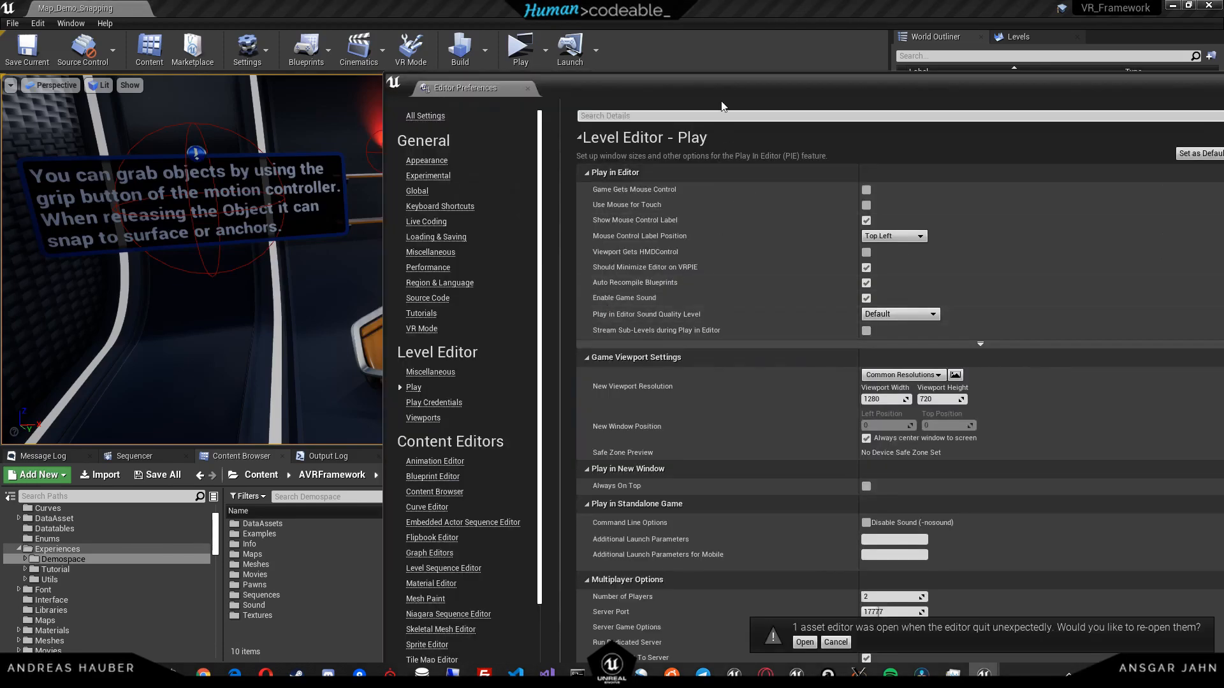
{"action": "left_click_drag", "start_coordinate": [724, 77], "coordinate": [373, 8]}
{"action": "scroll", "coordinate": [388, 454], "scroll_direction": "down", "scroll_amount": 4}
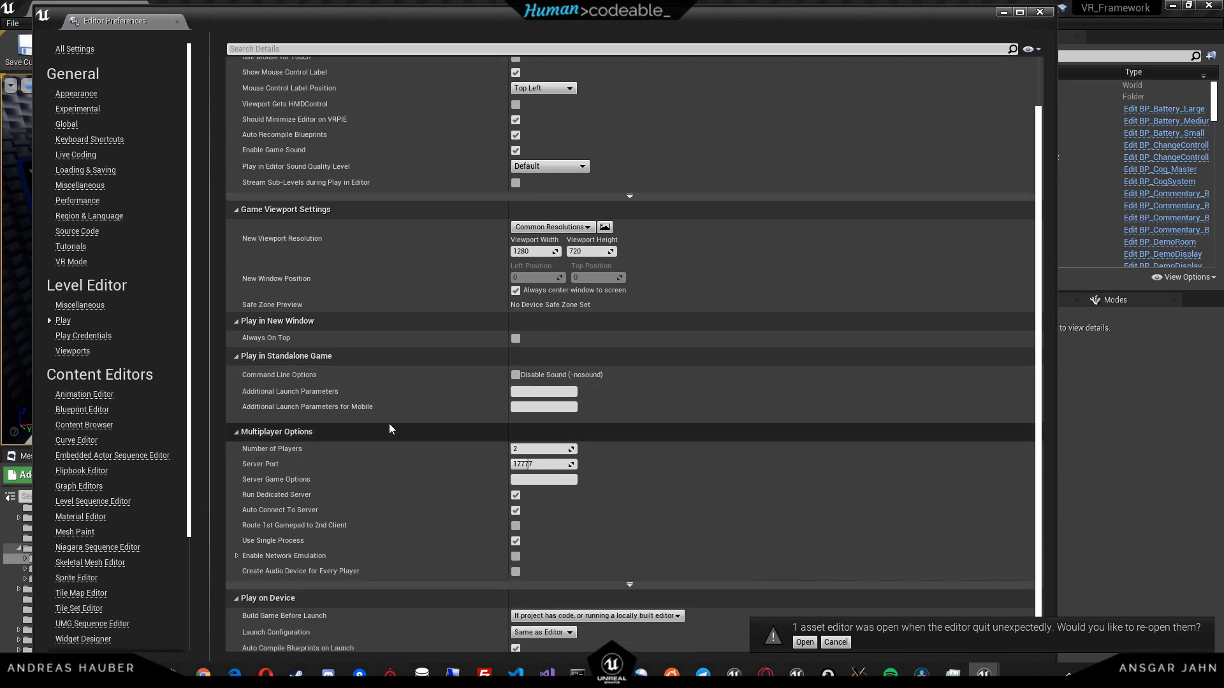
{"action": "left_click", "coordinate": [236, 543]}
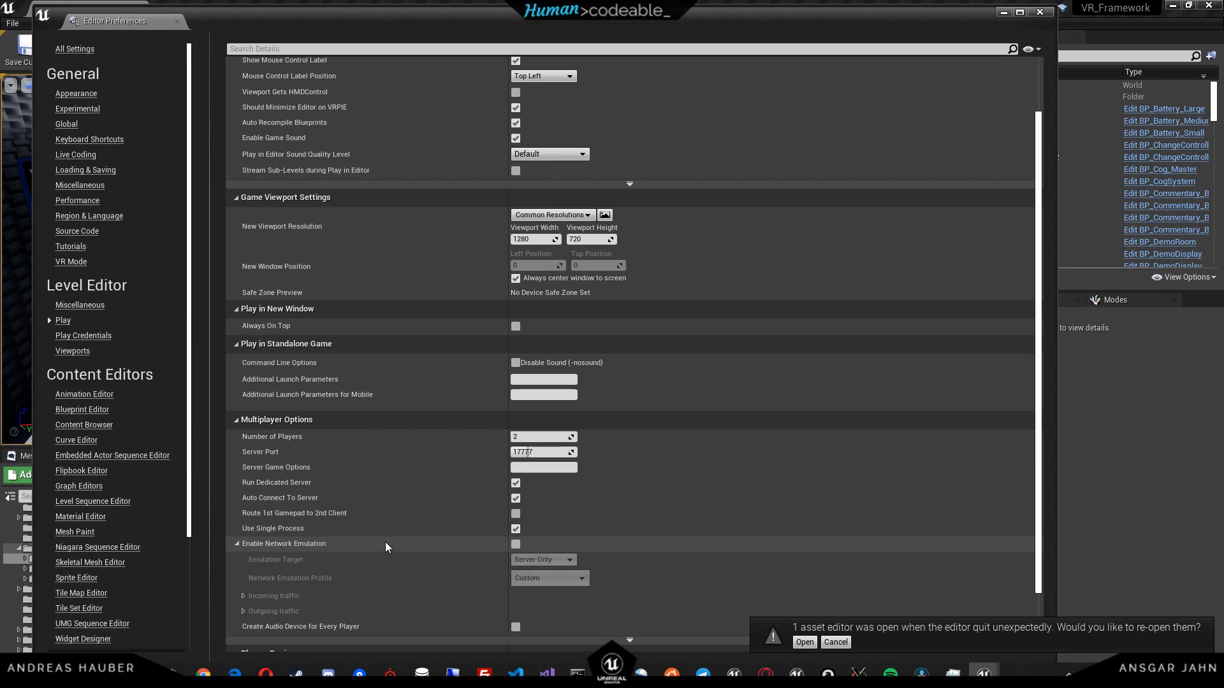
{"action": "left_click", "coordinate": [515, 544]}
{"action": "left_click", "coordinate": [547, 580]}
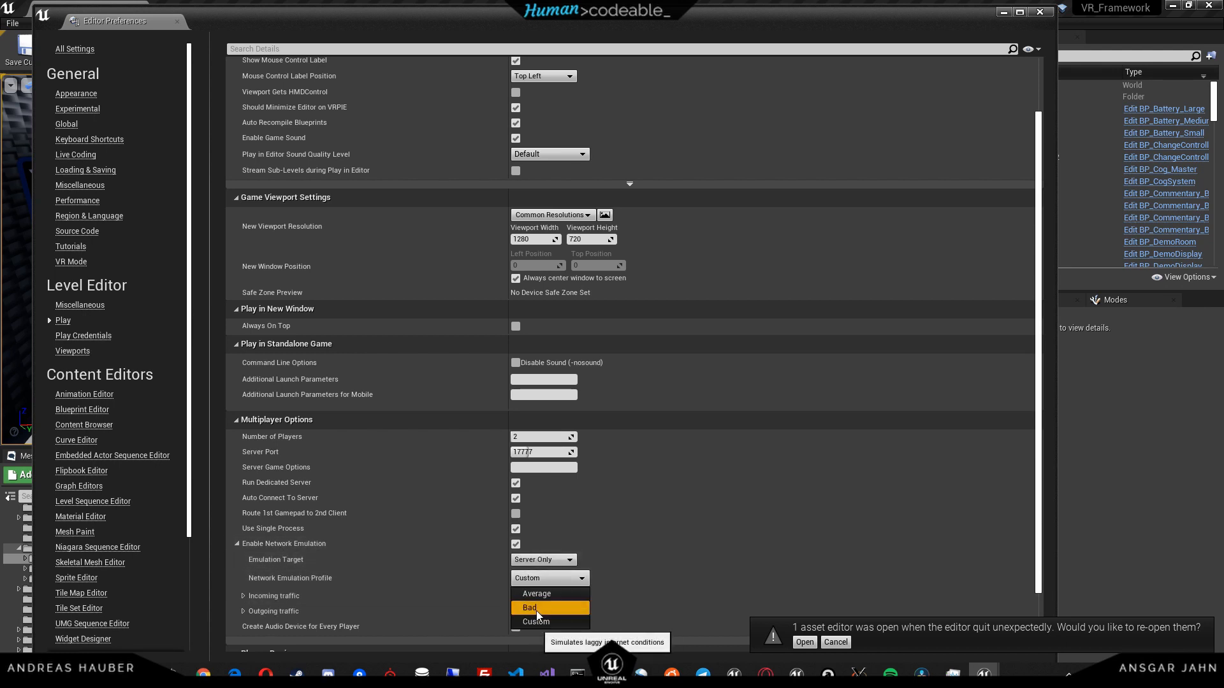
{"action": "left_click", "coordinate": [536, 610]}
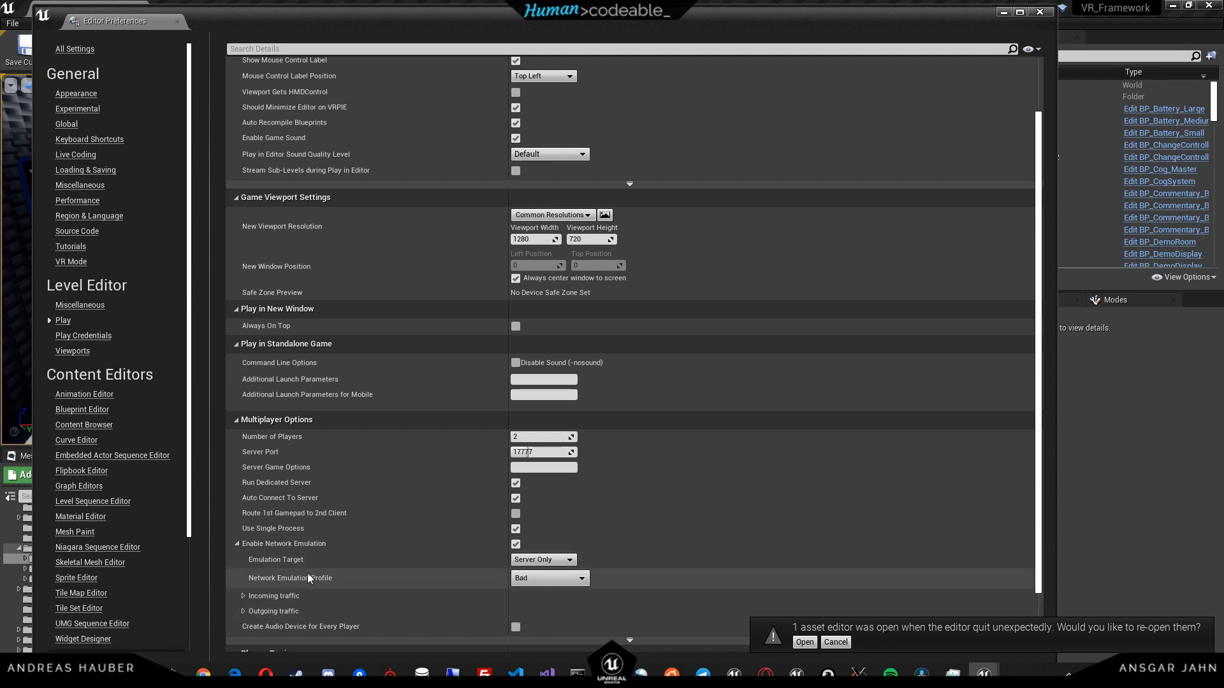
Examine the latency and packet loss settings for incoming and outgoing emulated traffic, and close the editor preferences.
{"action": "left_click", "coordinate": [244, 596]}
{"action": "scroll", "coordinate": [251, 603], "scroll_direction": "down", "scroll_amount": 2}
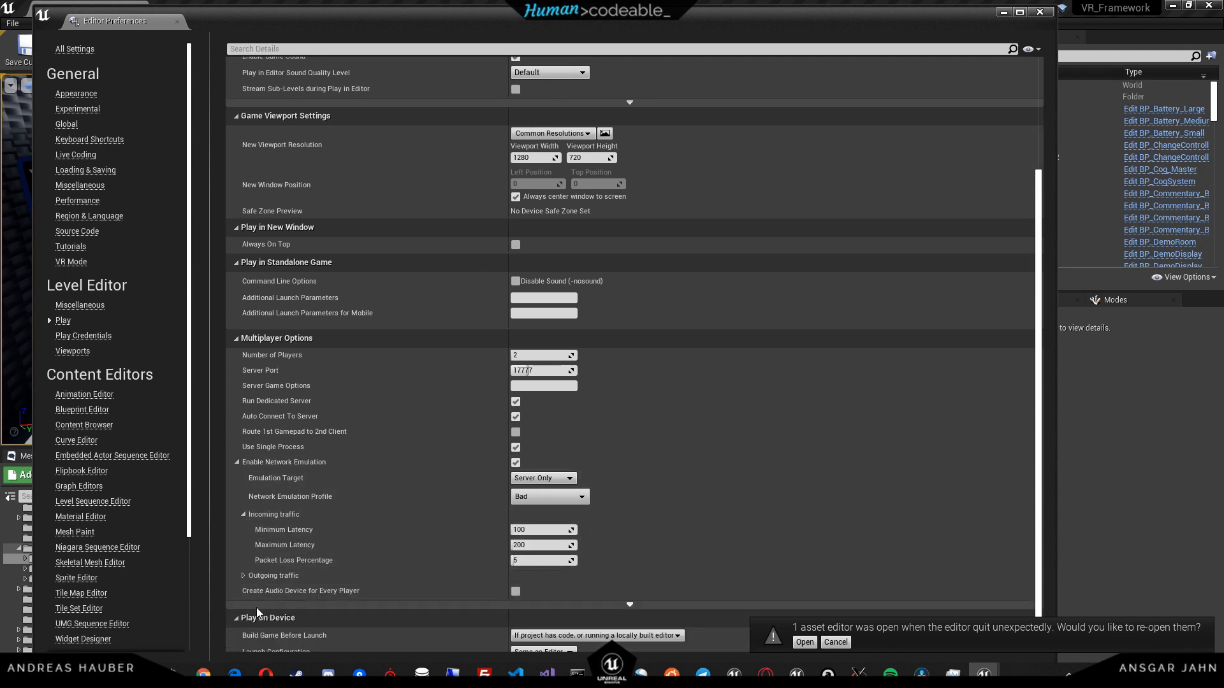
{"action": "left_click", "coordinate": [244, 576]}
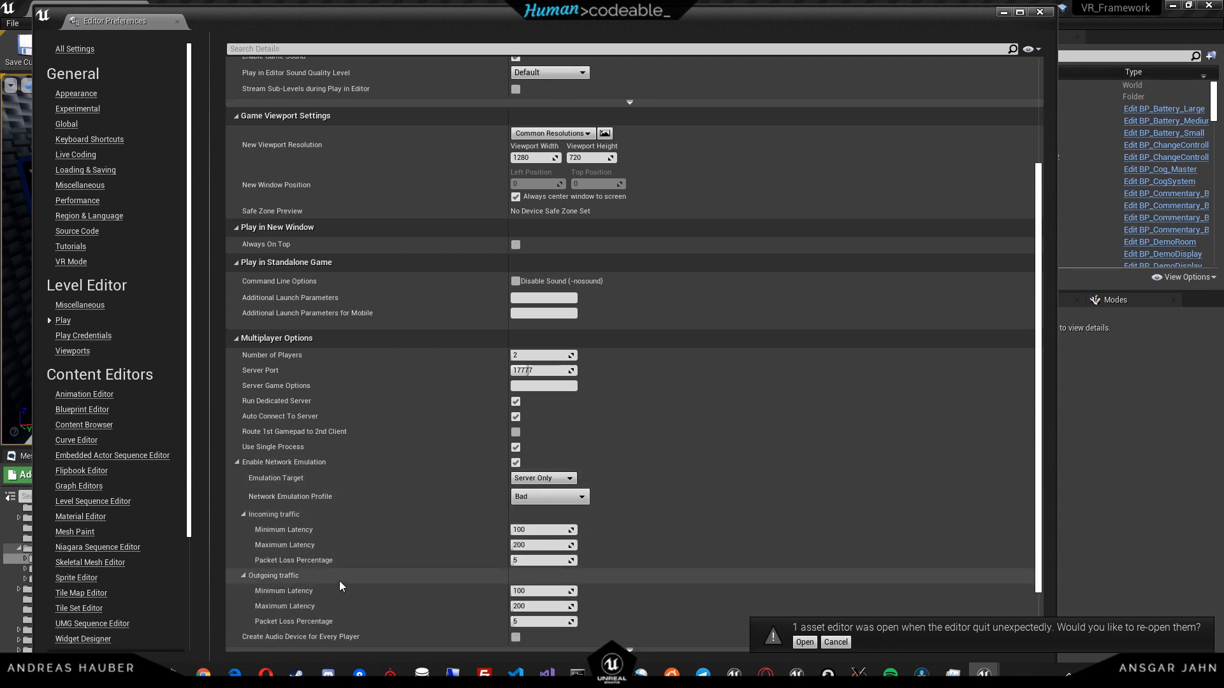
{"action": "left_click", "coordinate": [1041, 12]}
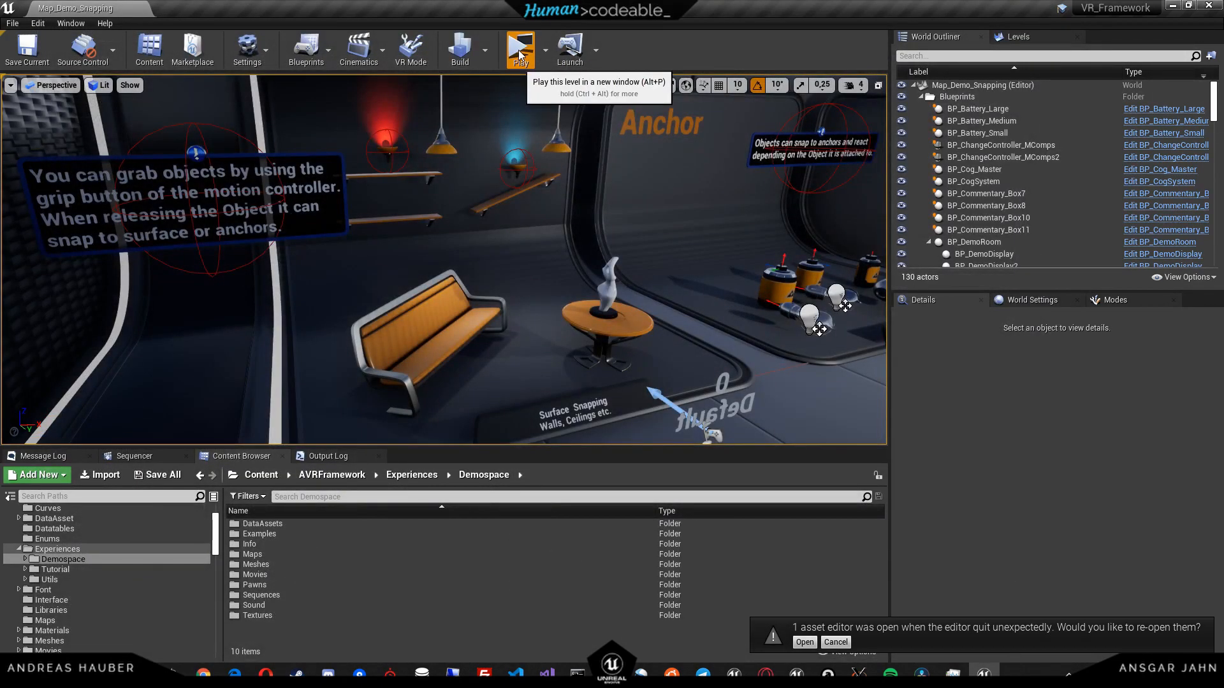
Test the level in play sessions on the dedicated server, stop playing, and review the multiplayer play options.
{"action": "left_click", "coordinate": [519, 54]}
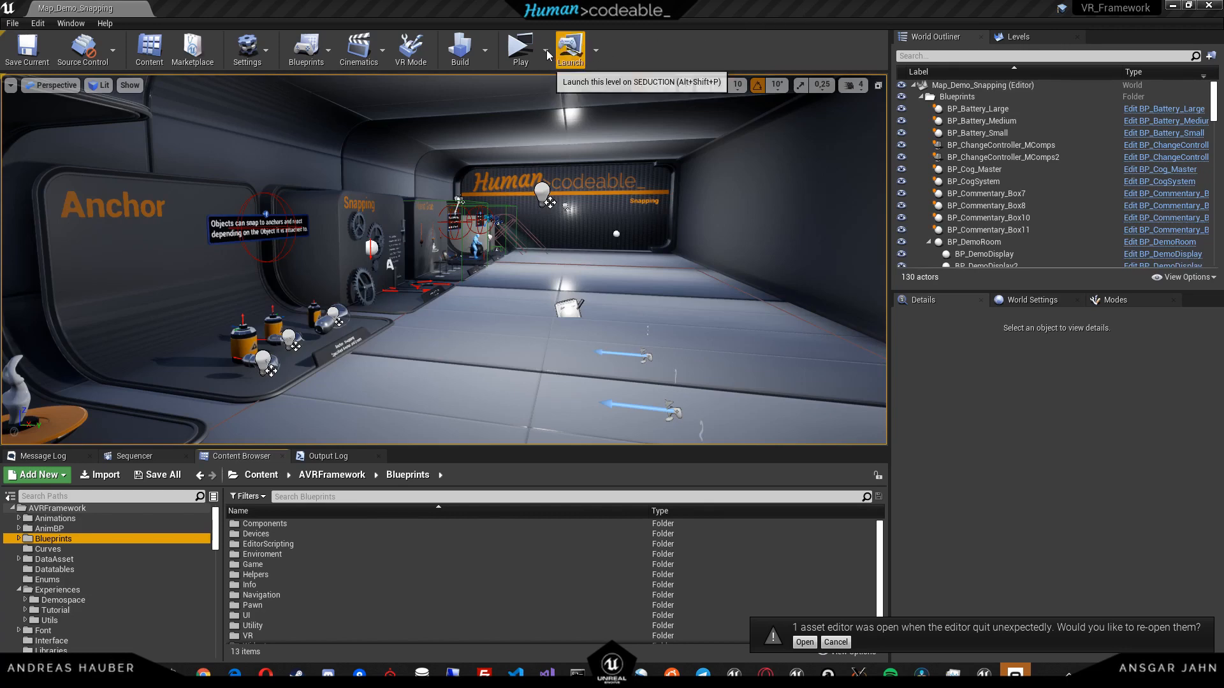
{"action": "left_click", "coordinate": [521, 51]}
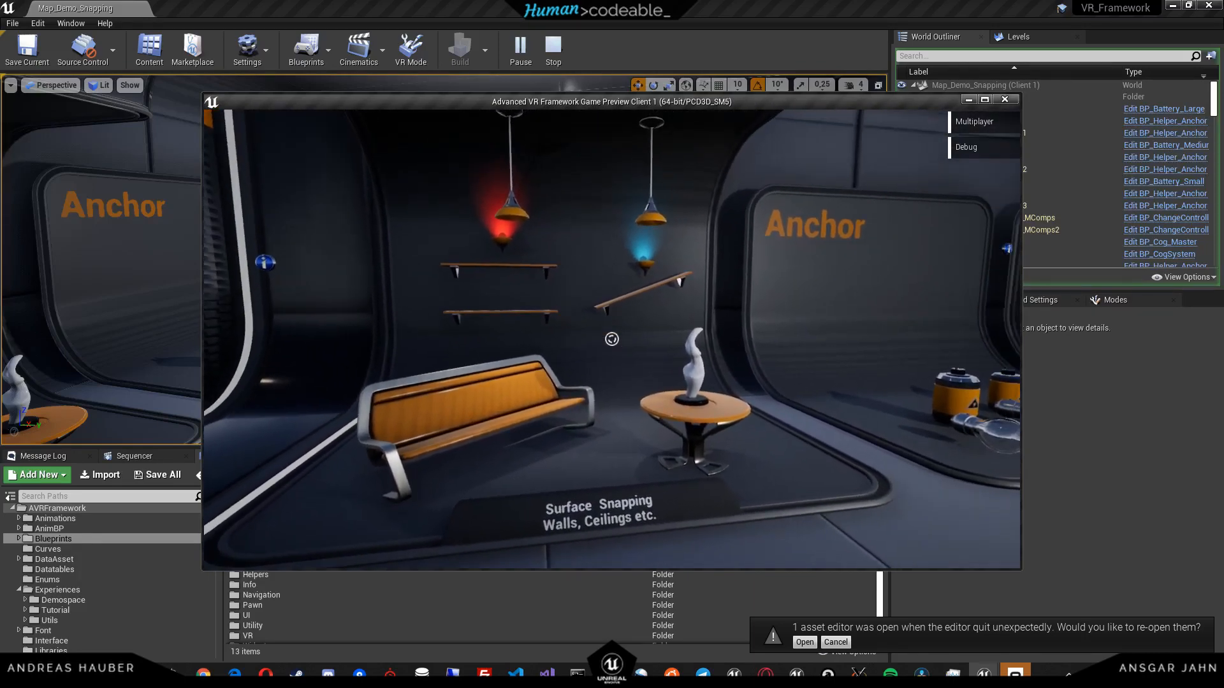
{"action": "key", "text": "Escape"}
{"action": "left_click", "coordinate": [546, 58]}
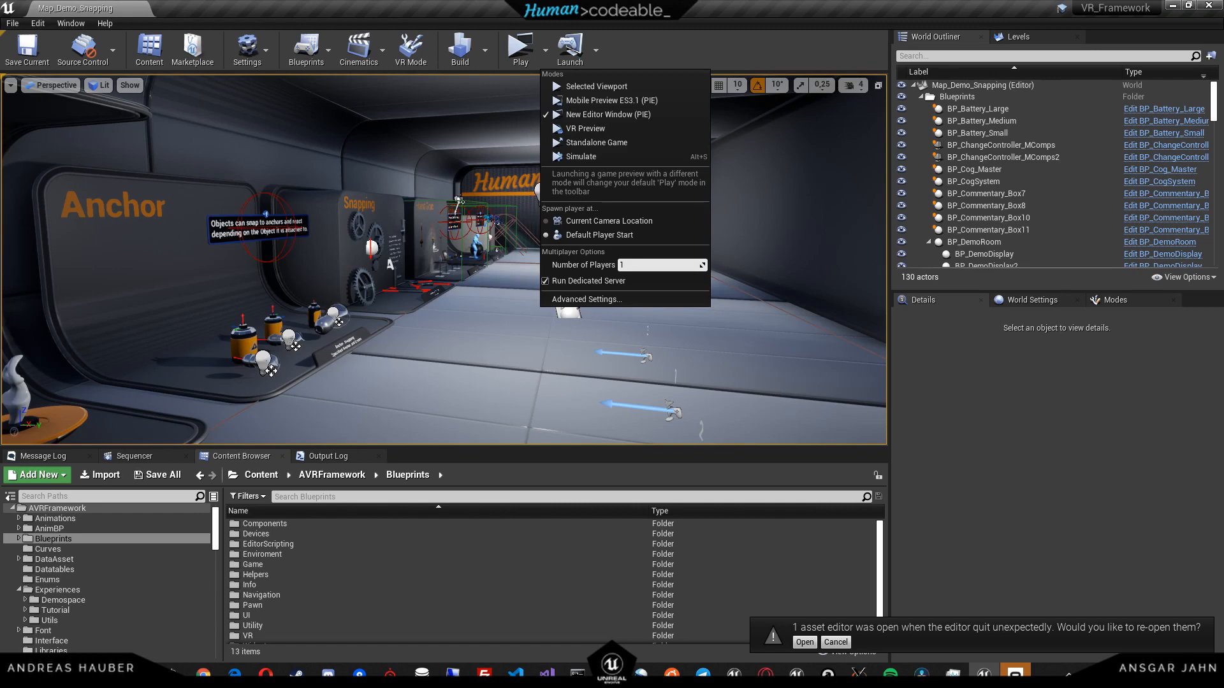
{"action": "left_click", "coordinate": [610, 21]}
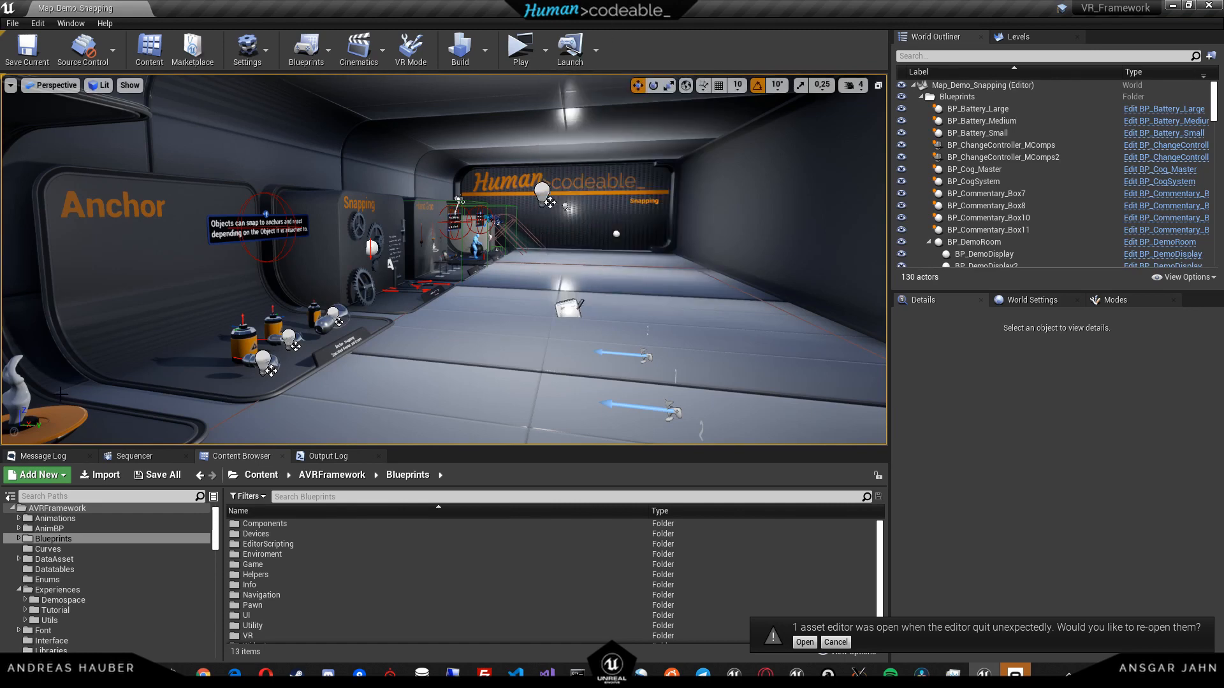
Show the contents of the Game folder inside AVRFramework's Blueprints folder.
{"action": "left_click", "coordinate": [19, 540]}
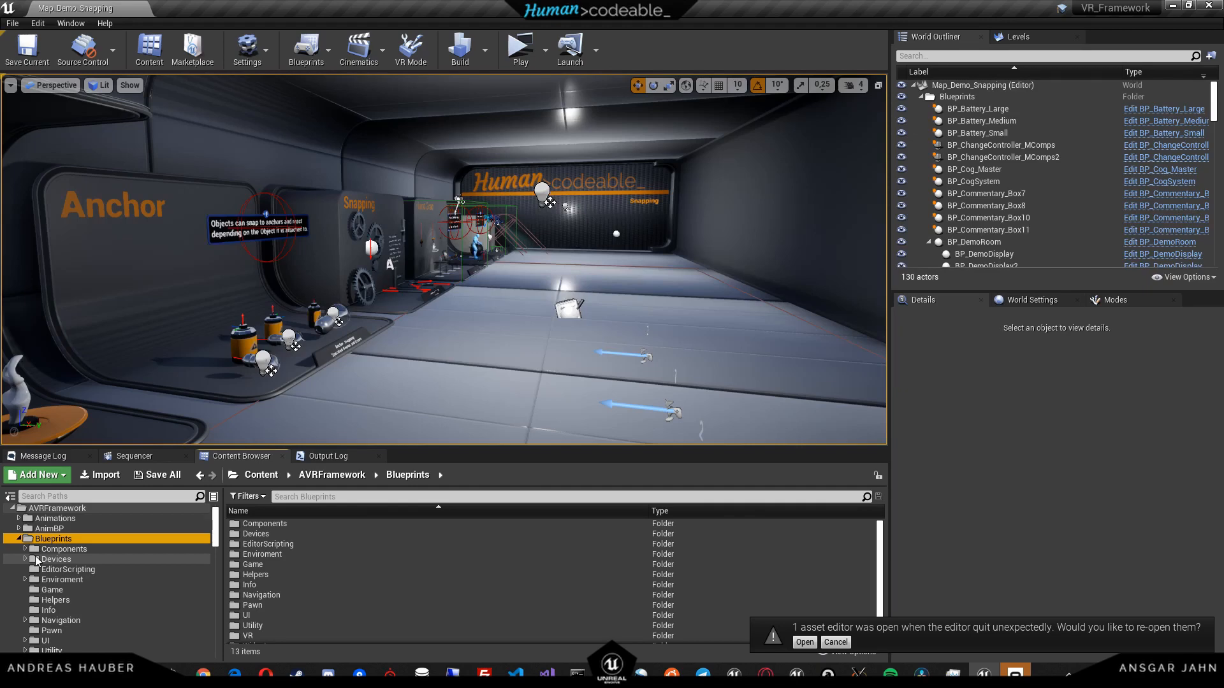
{"action": "left_click", "coordinate": [53, 590]}
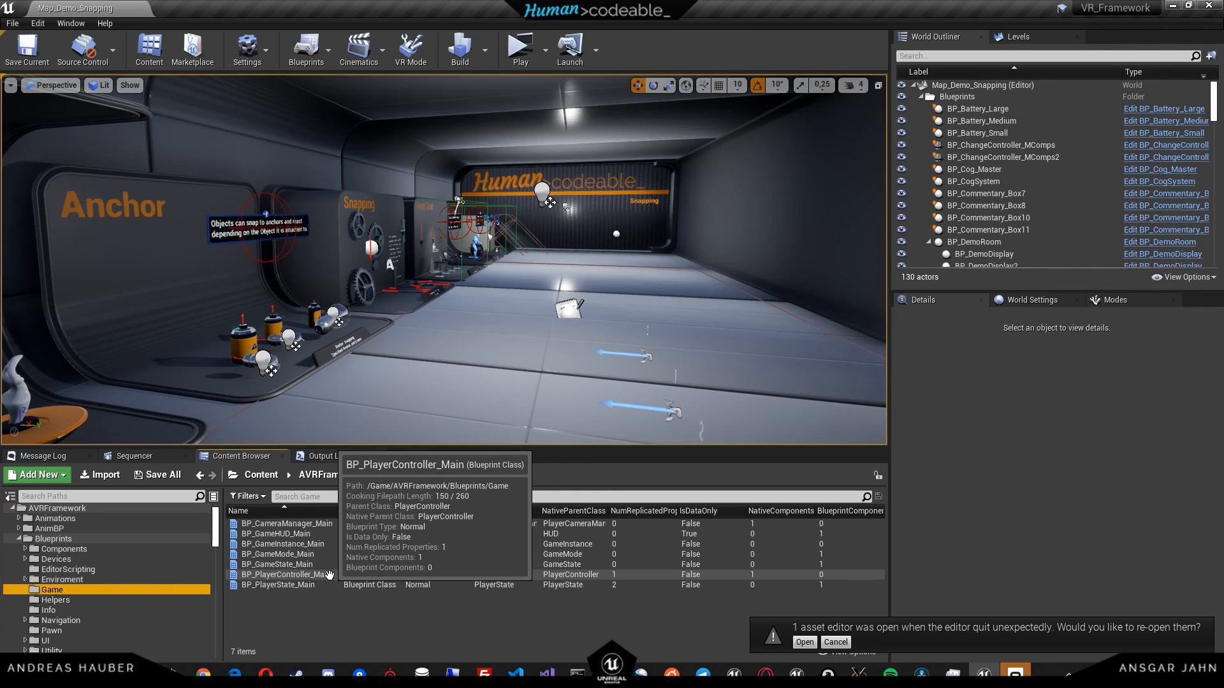
Open the BP_PlayerController_Main blueprint, set the PawnSelect variable's default value to ForceVR, and compile.
{"action": "double_click", "coordinate": [330, 576]}
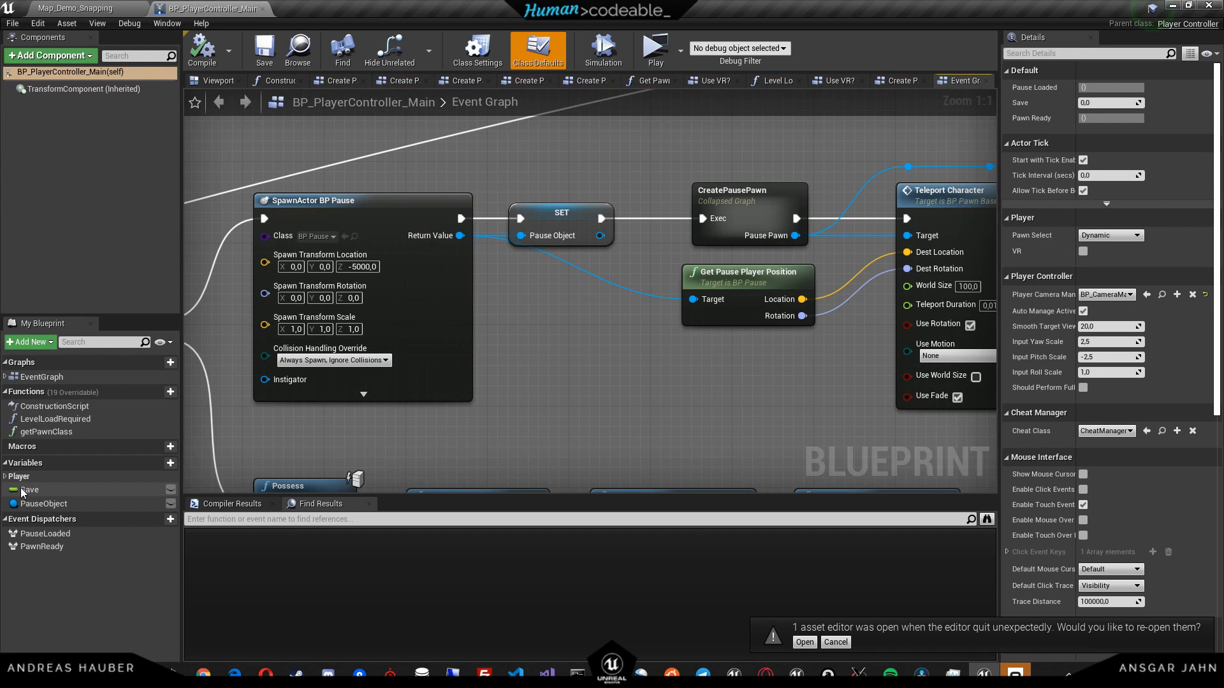
{"action": "left_click", "coordinate": [6, 477]}
{"action": "left_click", "coordinate": [33, 520]}
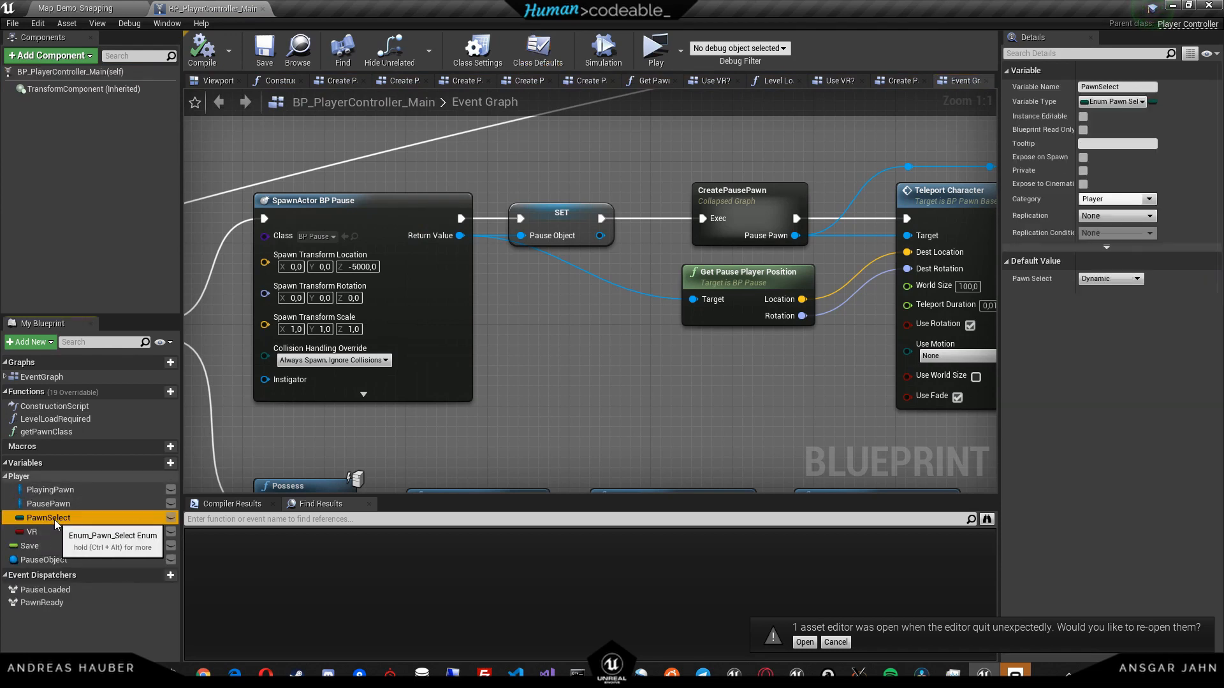
{"action": "left_click", "coordinate": [1112, 279]}
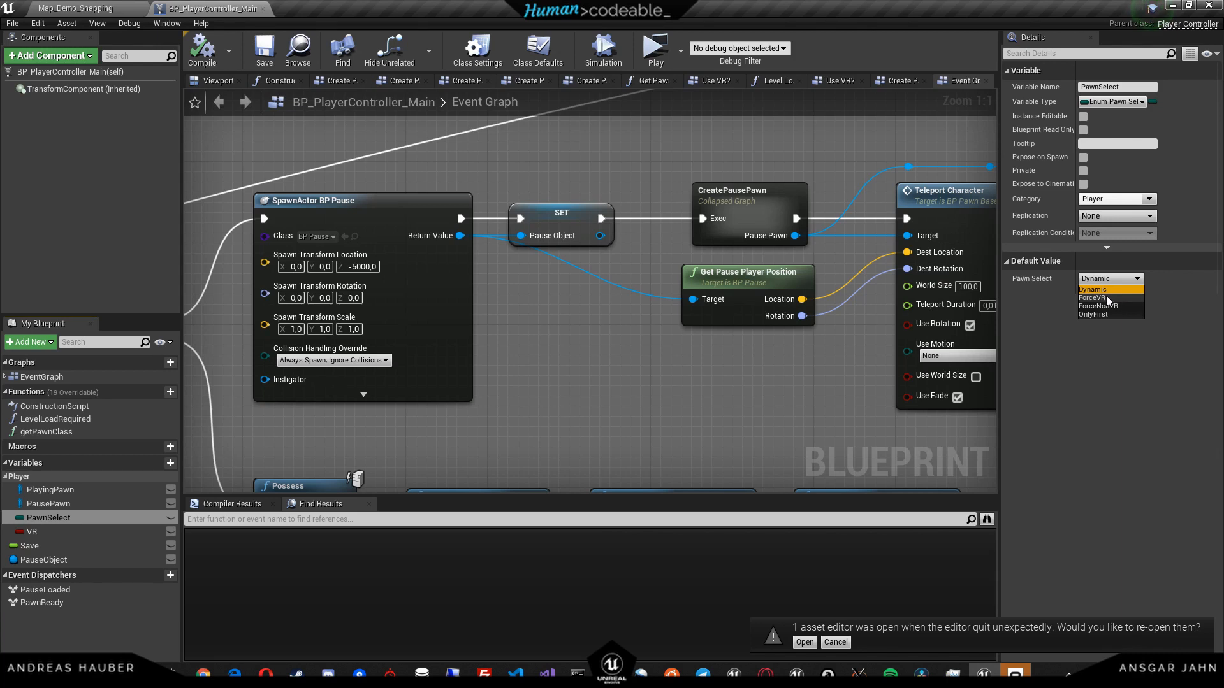
{"action": "left_click", "coordinate": [1107, 298]}
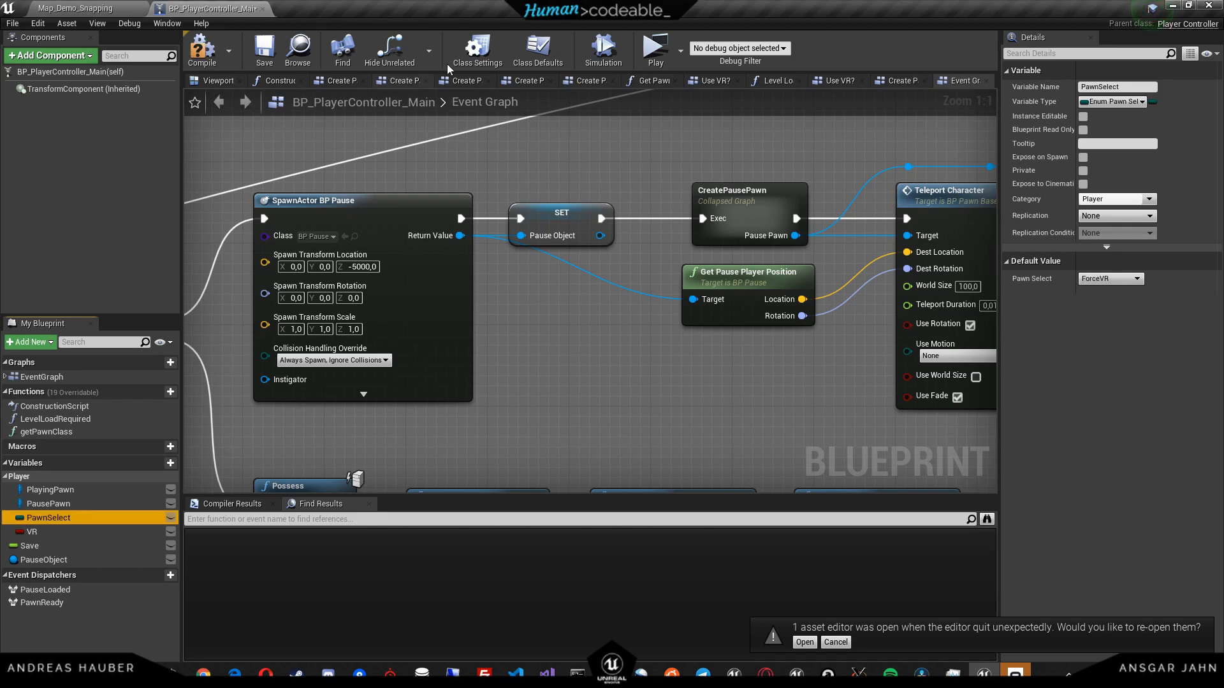
{"action": "left_click", "coordinate": [208, 49]}
Return to the Map_Demo_Snapping level, test it in a multiplayer play session, and close the client preview.
{"action": "left_click", "coordinate": [96, 7]}
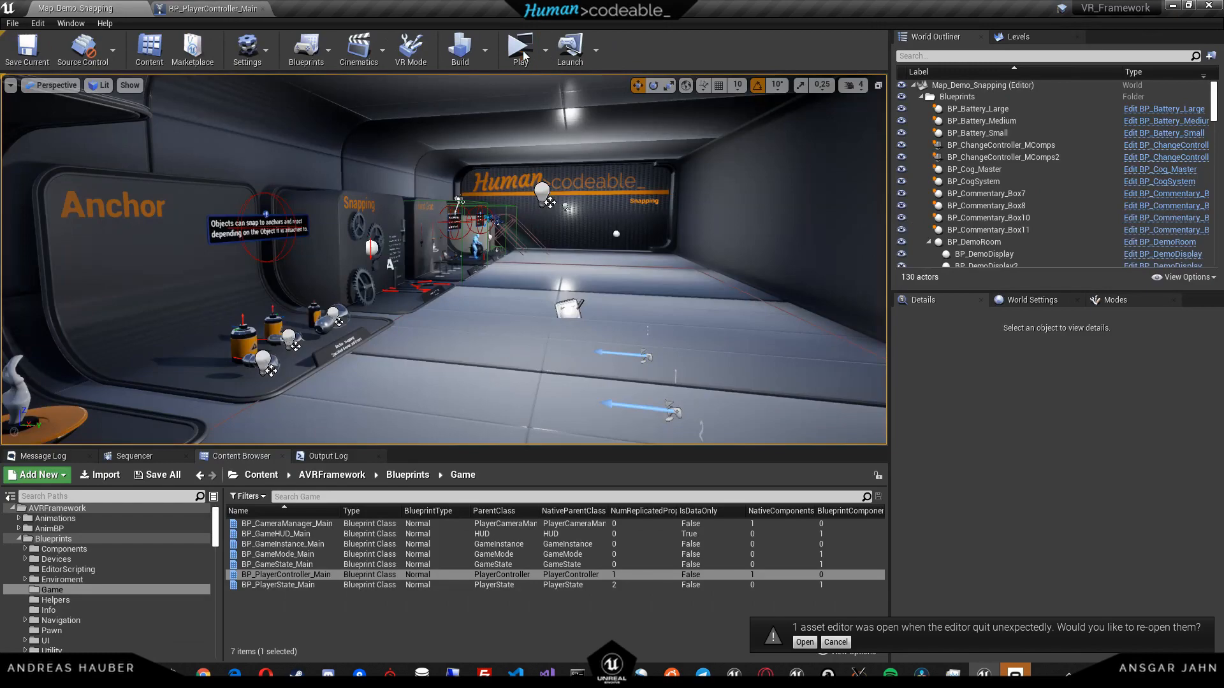
{"action": "left_click", "coordinate": [523, 55]}
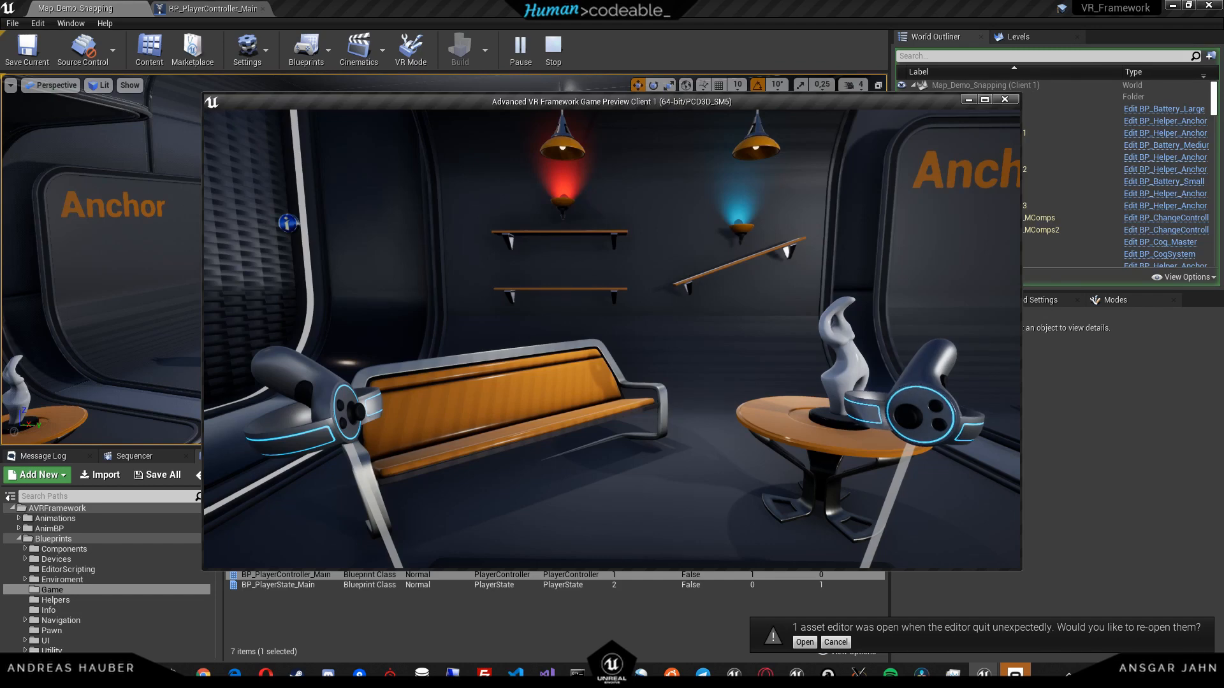
{"action": "left_click", "coordinate": [1004, 99]}
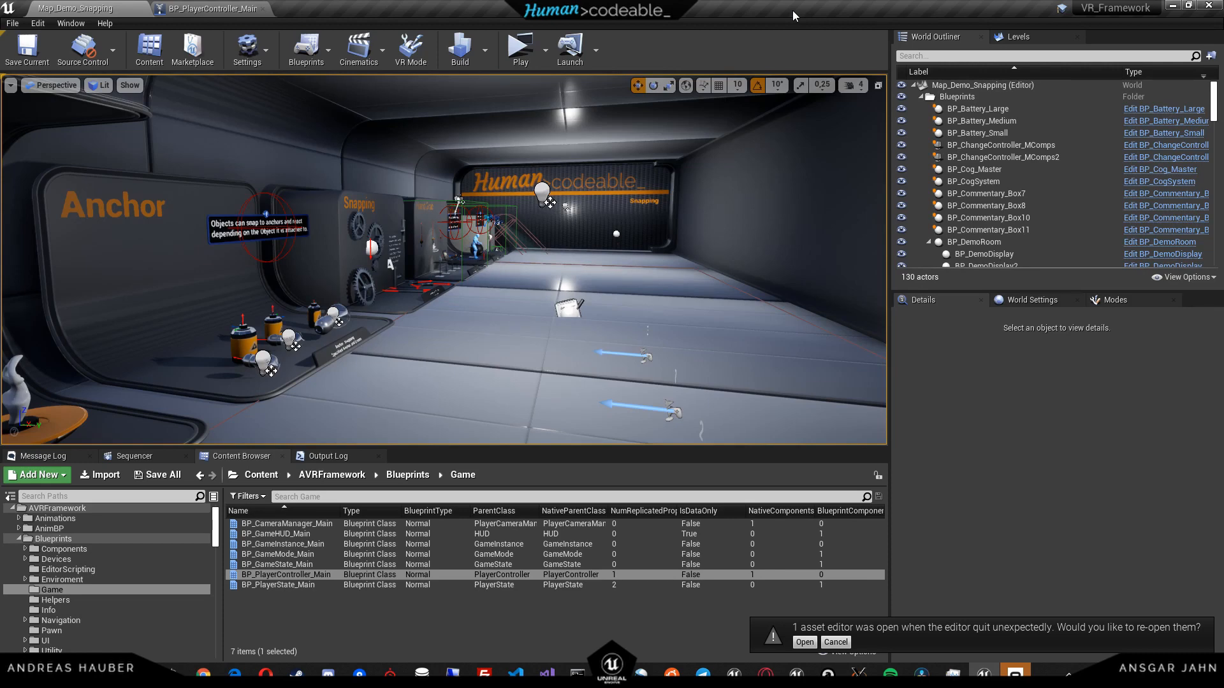
Close the editor and examine the listen server, dedicated server and client command lines in the Client-Server Model documentation.
{"action": "left_click", "coordinate": [1209, 6]}
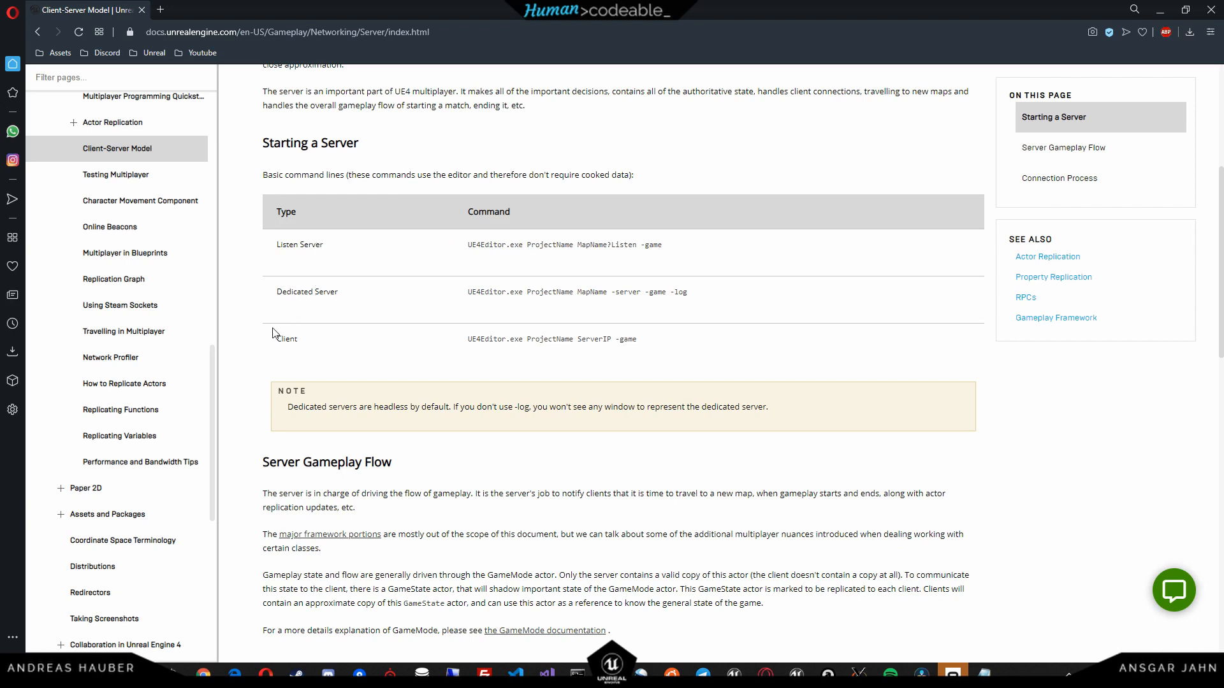
{"action": "left_click_drag", "start_coordinate": [485, 245], "coordinate": [601, 246]}
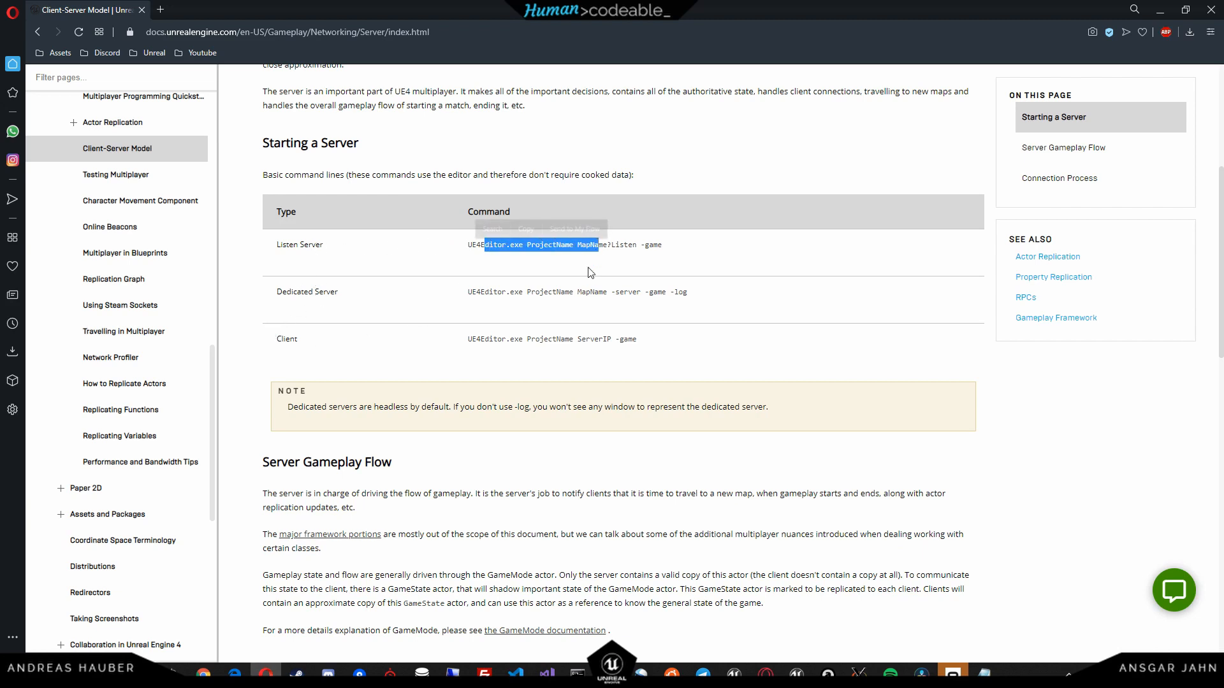
{"action": "left_click_drag", "start_coordinate": [485, 292], "coordinate": [598, 292]}
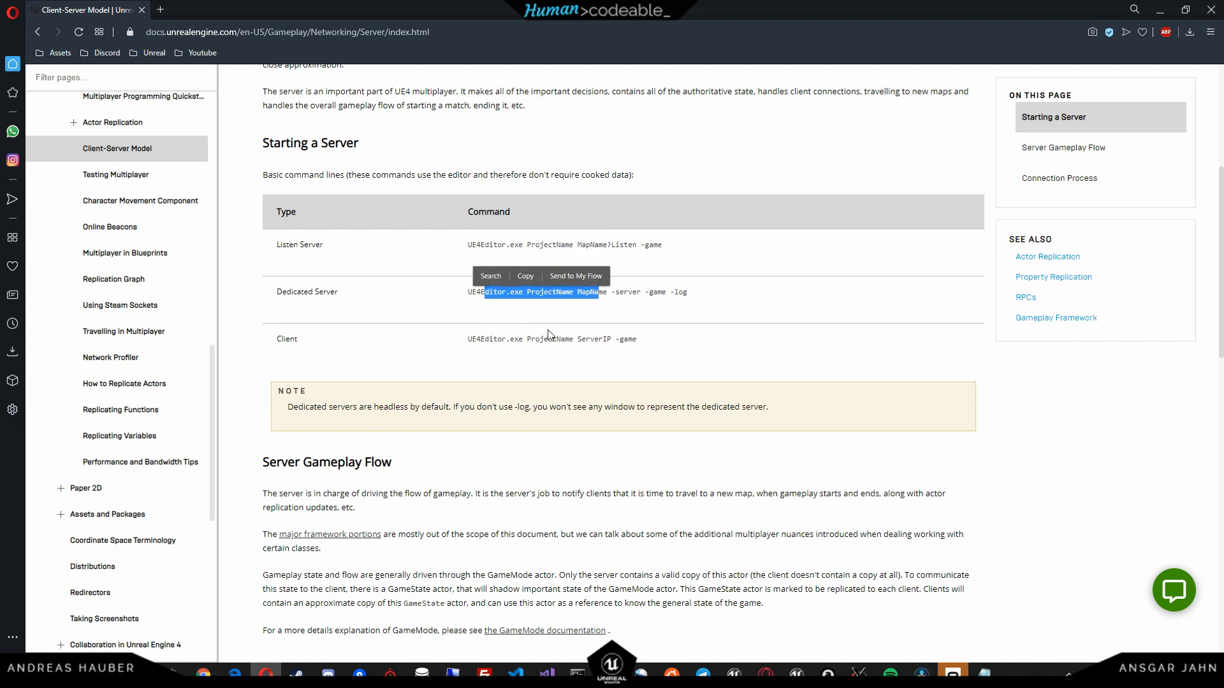
{"action": "left_click", "coordinate": [507, 348]}
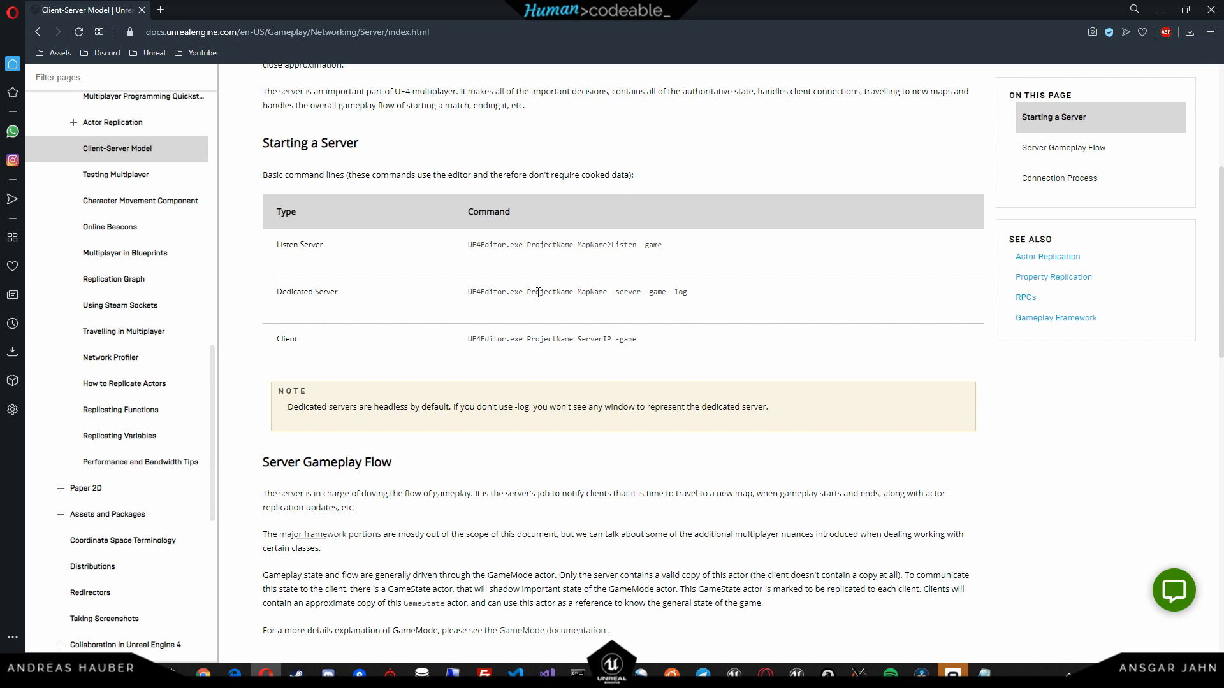
{"action": "left_click_drag", "start_coordinate": [525, 292], "coordinate": [573, 294]}
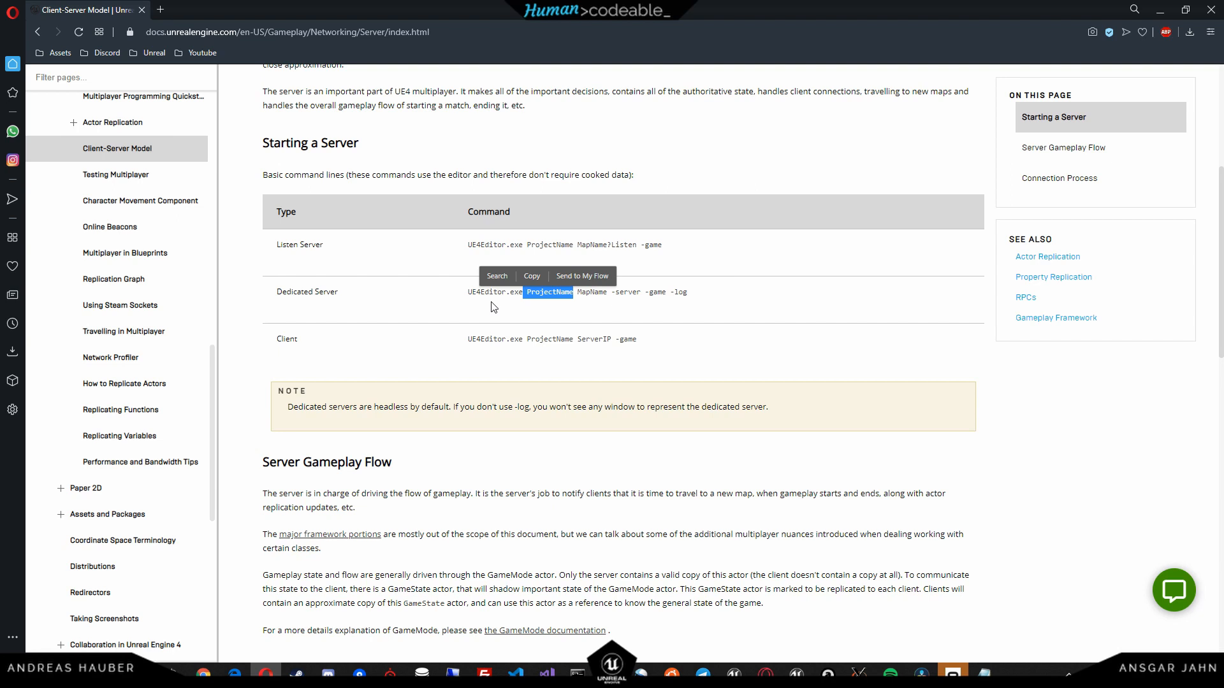
{"action": "left_click", "coordinate": [481, 317]}
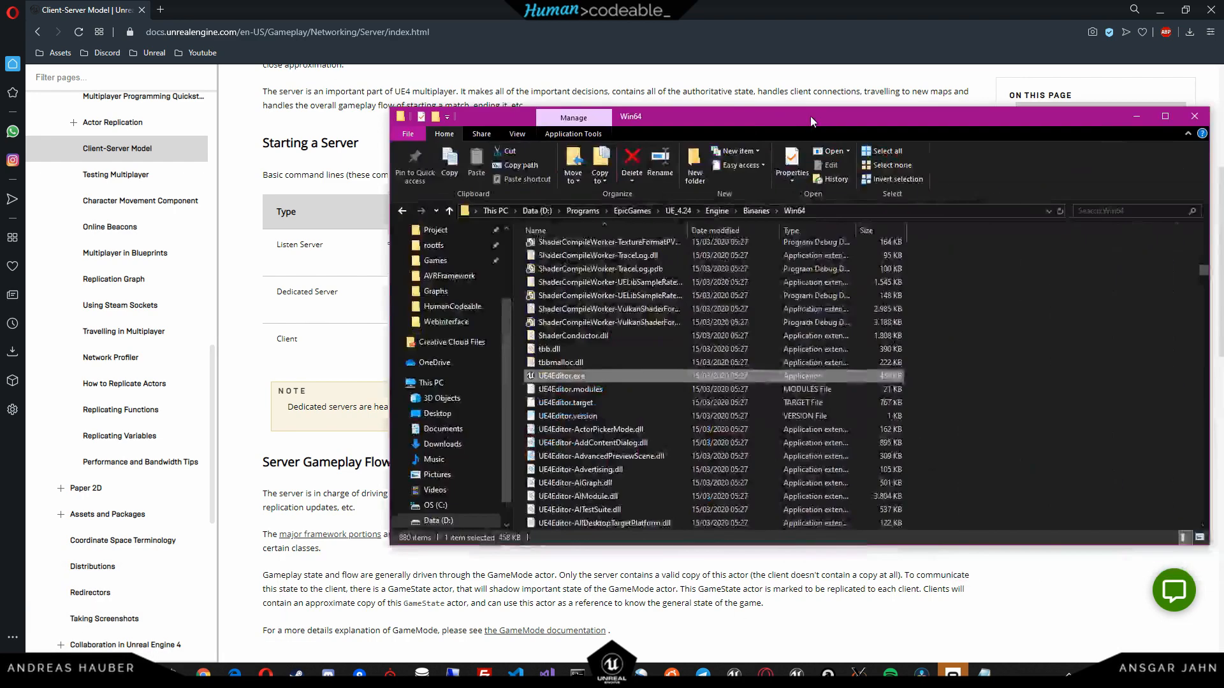
Create a desktop shortcut to UE4Editor.exe from the UE_4.24 engine's Win64 binaries folder.
{"action": "left_click_drag", "start_coordinate": [810, 116], "coordinate": [718, 167]}
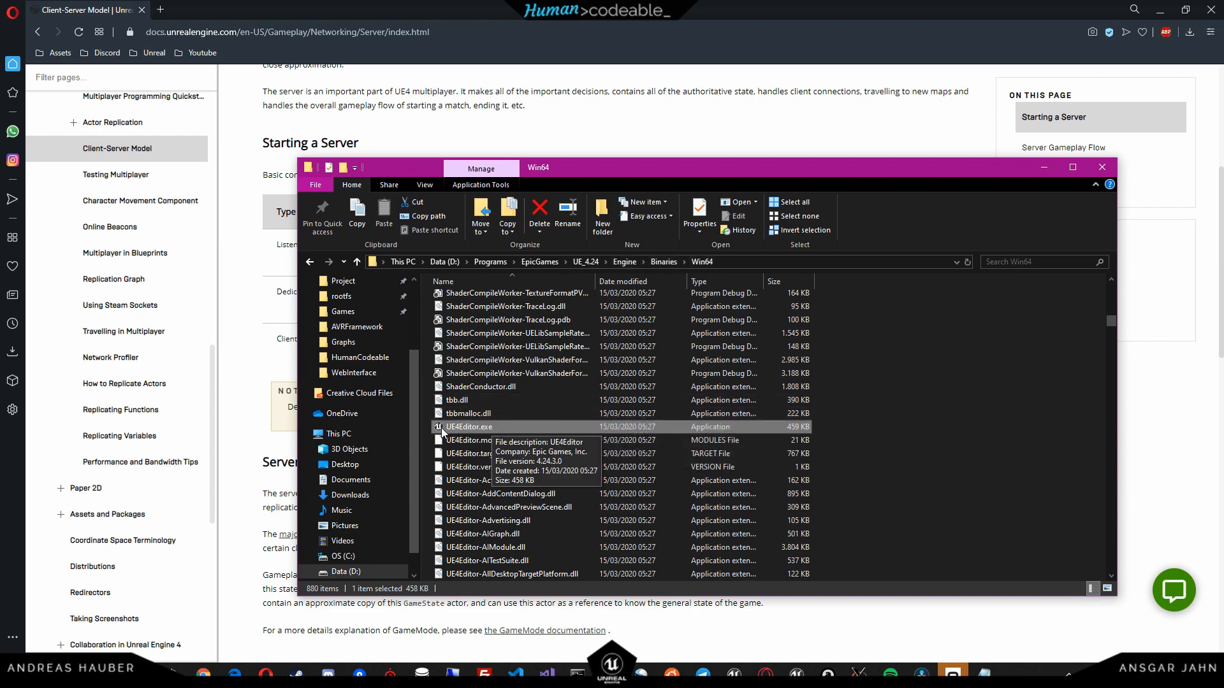
{"action": "right_click", "coordinate": [500, 427]}
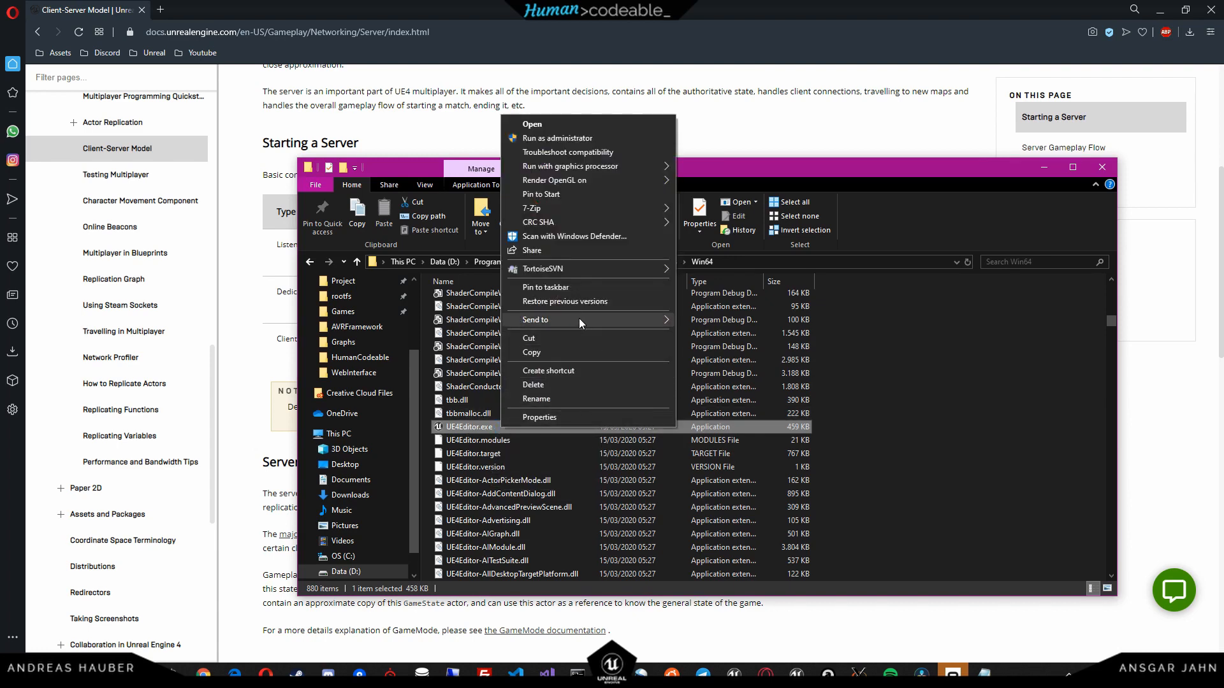
{"action": "mouse_move", "coordinate": [566, 319]}
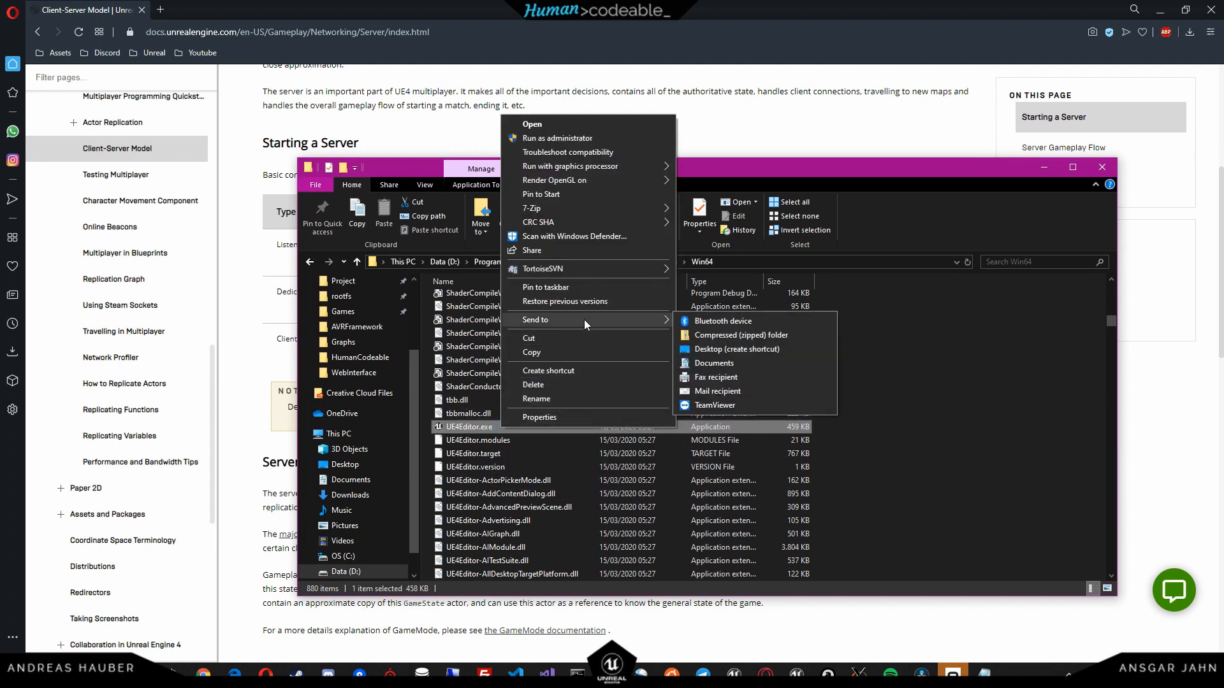
{"action": "left_click", "coordinate": [726, 353]}
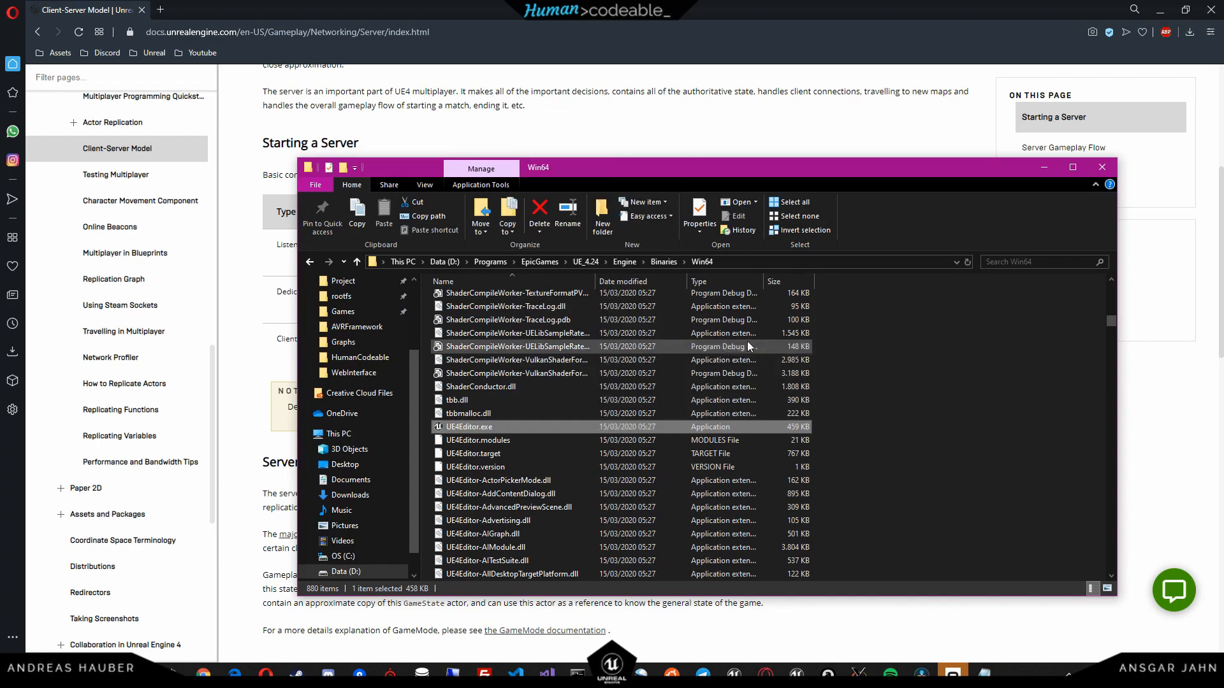
Uncover the desktop and open the properties of the new UE4Editor.exe shortcut.
{"action": "left_click", "coordinate": [719, 67]}
{"action": "double_click", "coordinate": [709, 9]}
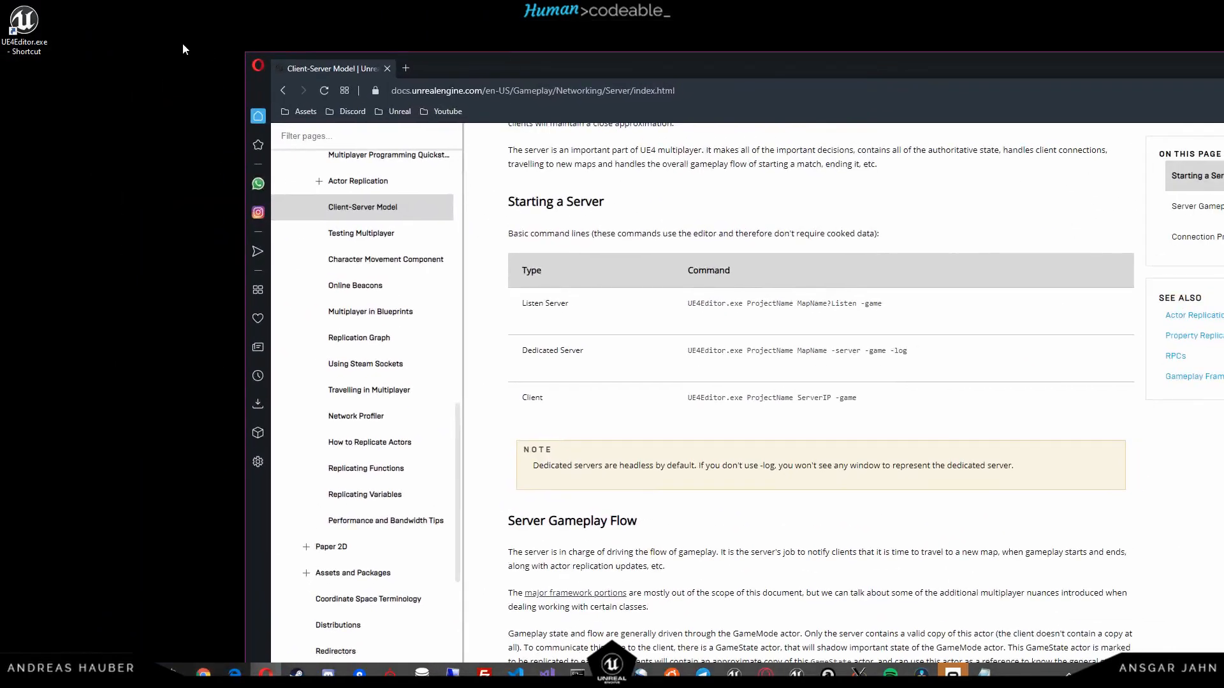
{"action": "left_click", "coordinate": [46, 37]}
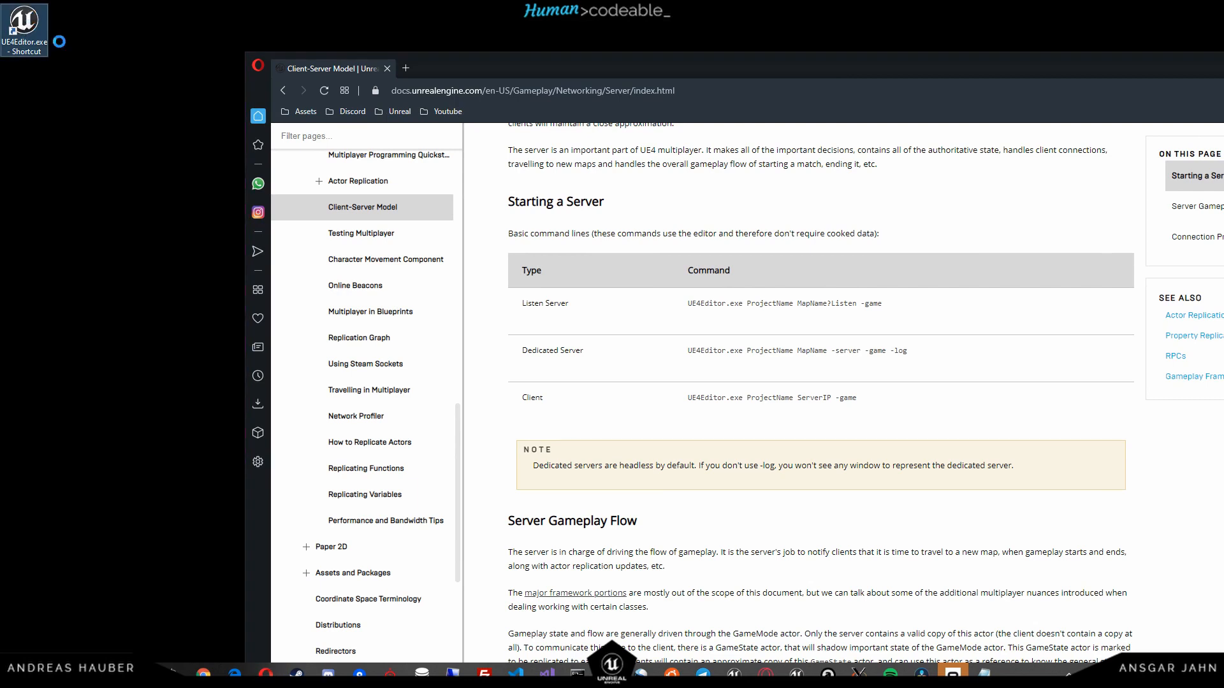
{"action": "right_click", "coordinate": [30, 20]}
{"action": "left_click", "coordinate": [69, 325]}
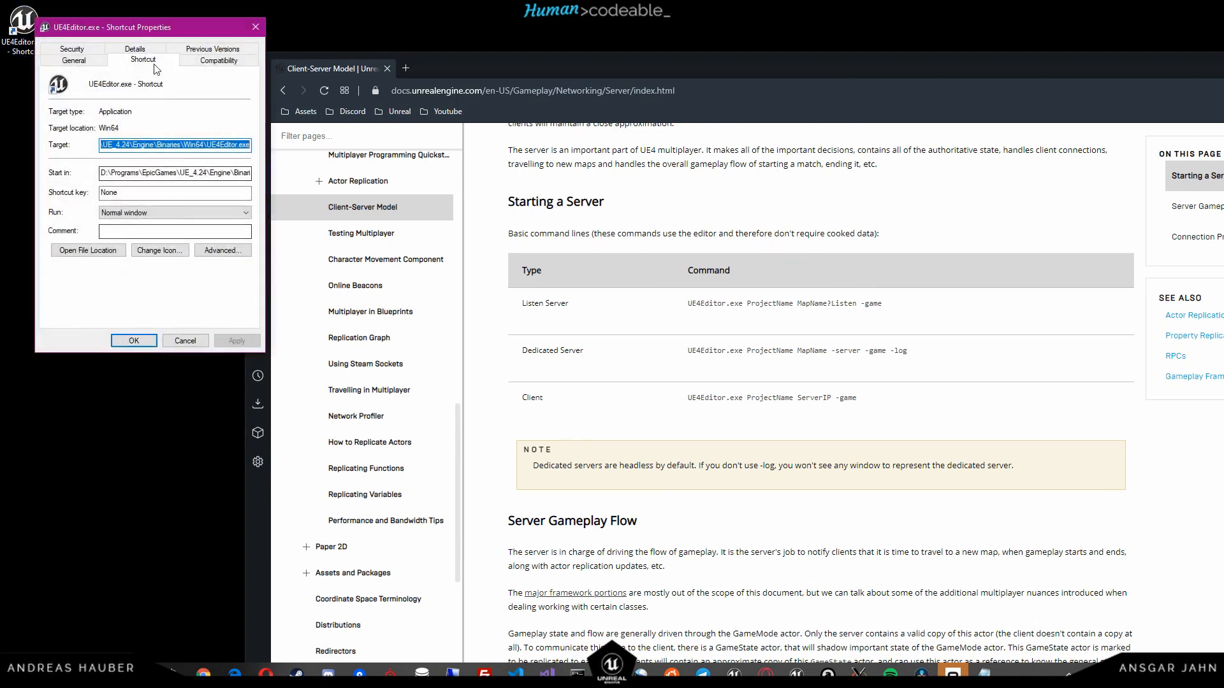
{"action": "left_click_drag", "start_coordinate": [165, 26], "coordinate": [173, 128]}
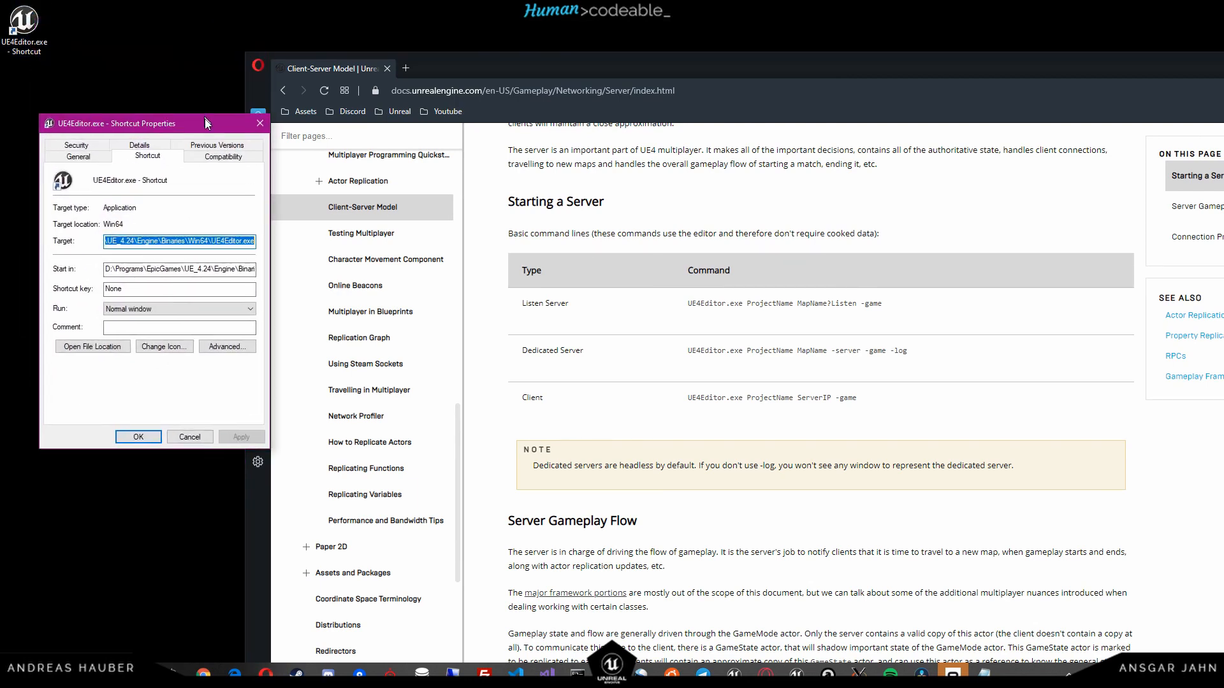
Enclose the UE4Editor.exe path in the shortcut's target in quotation marks.
{"action": "left_click", "coordinate": [122, 245]}
{"action": "key", "text": "Left"}
{"action": "key", "text": "Left"}
{"action": "key", "text": "Left"}
{"action": "key", "text": "Left"}
{"action": "key", "text": "Left"}
{"action": "key", "text": "Left"}
{"action": "key", "text": "Left"}
{"action": "key", "text": "Left"}
{"action": "key", "text": "Left"}
{"action": "key", "text": "Left"}
{"action": "key", "text": "Left"}
{"action": "key", "text": "Left"}
{"action": "key", "text": "Left"}
{"action": "key", "text": "Left"}
{"action": "key", "text": "Left"}
{"action": "key", "text": "Left"}
{"action": "key", "text": "Left"}
{"action": "key", "text": "Left"}
{"action": "key", "text": "Left"}
{"action": "key", "text": "Left"}
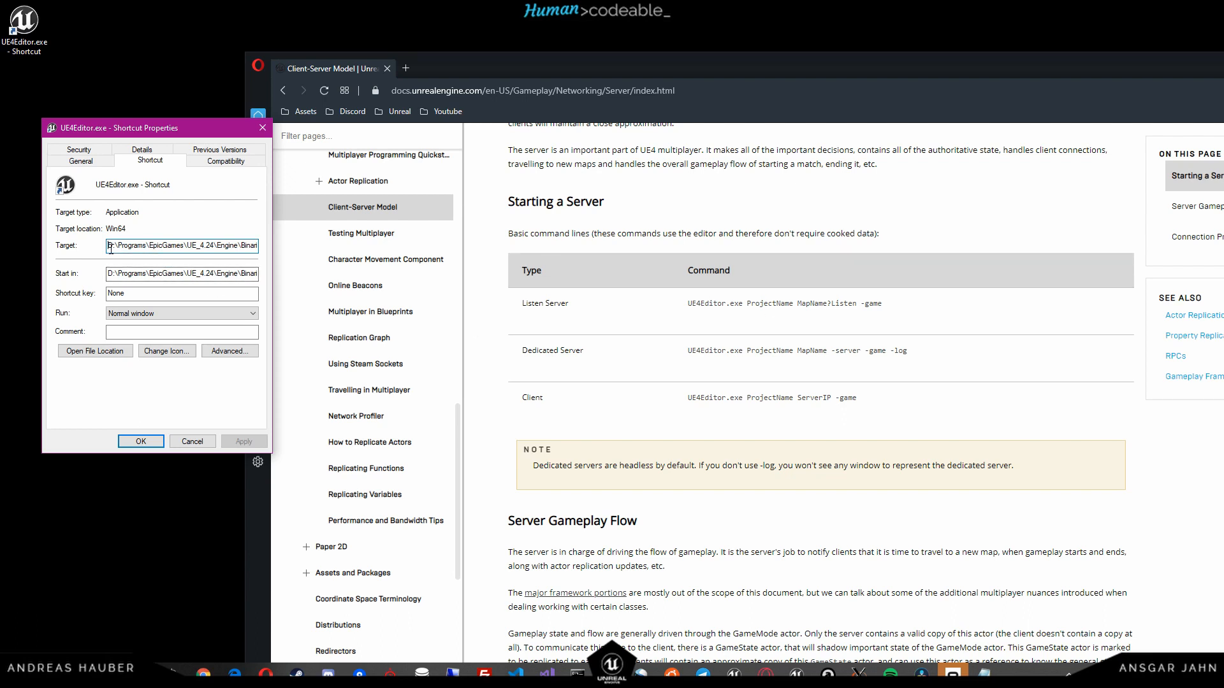
{"action": "type", "text": "\""}
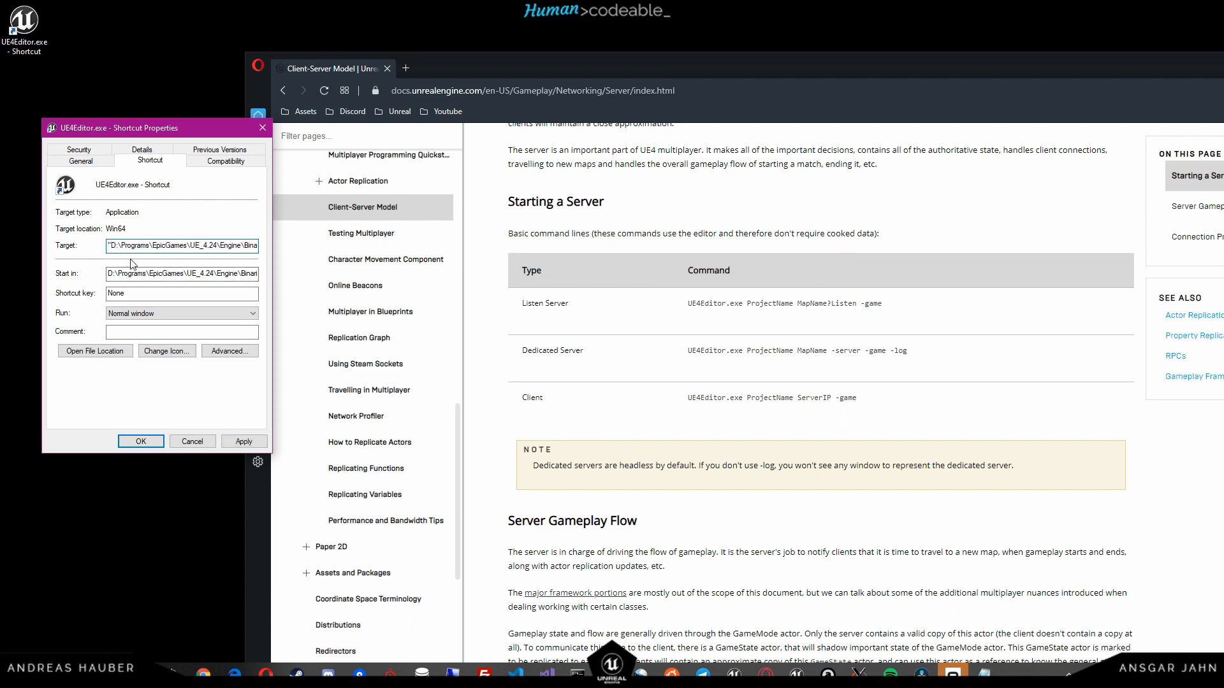
{"action": "key", "text": "Right"}
{"action": "key", "text": "Right"}
{"action": "key", "text": "Right"}
{"action": "key", "text": "Right"}
{"action": "key", "text": "Right"}
{"action": "key", "text": "Right"}
{"action": "key", "text": "Right"}
{"action": "key", "text": "Right"}
{"action": "key", "text": "Right"}
{"action": "key", "text": "Right"}
{"action": "key", "text": "Right"}
{"action": "key", "text": "Right"}
{"action": "key", "text": "Right"}
{"action": "key", "text": "Right"}
{"action": "key", "text": "Right"}
{"action": "key", "text": "Right"}
{"action": "key", "text": "Right"}
{"action": "key", "text": "Right"}
{"action": "key", "text": "Right"}
{"action": "key", "text": "Right"}
{"action": "type", "text": "\""}
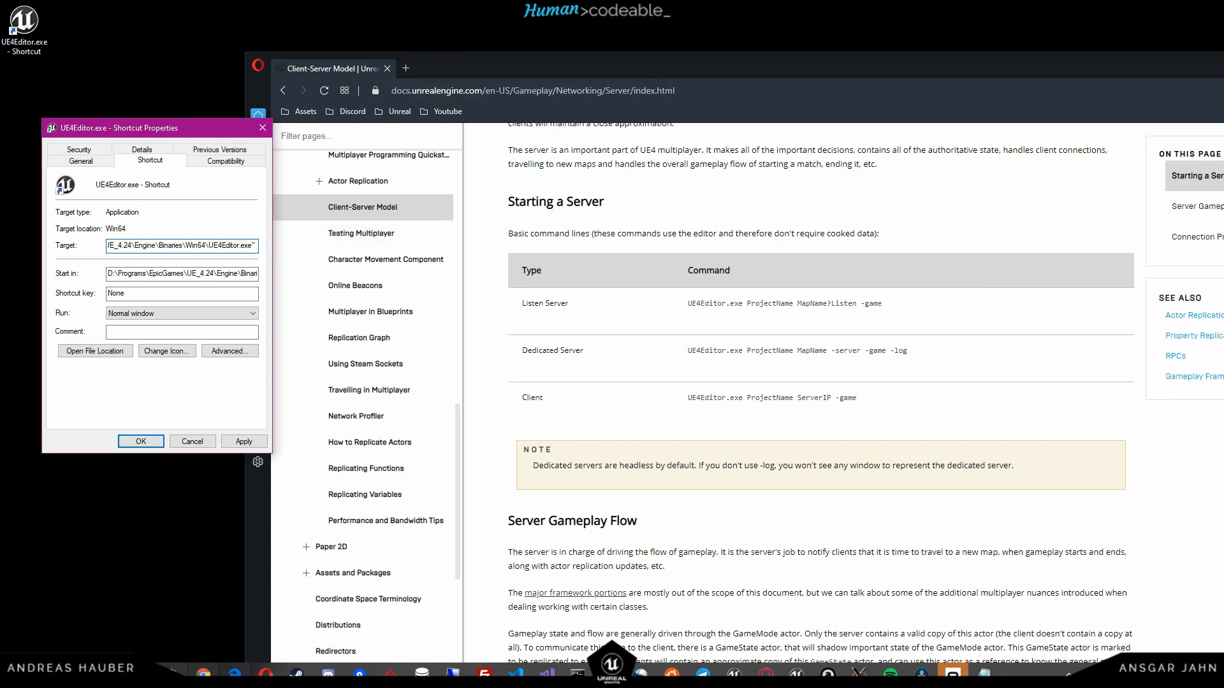
Show the full path of the AVRFramework project folder in File Explorer, and minimize the folder window.
{"action": "left_click", "coordinate": [172, 674]}
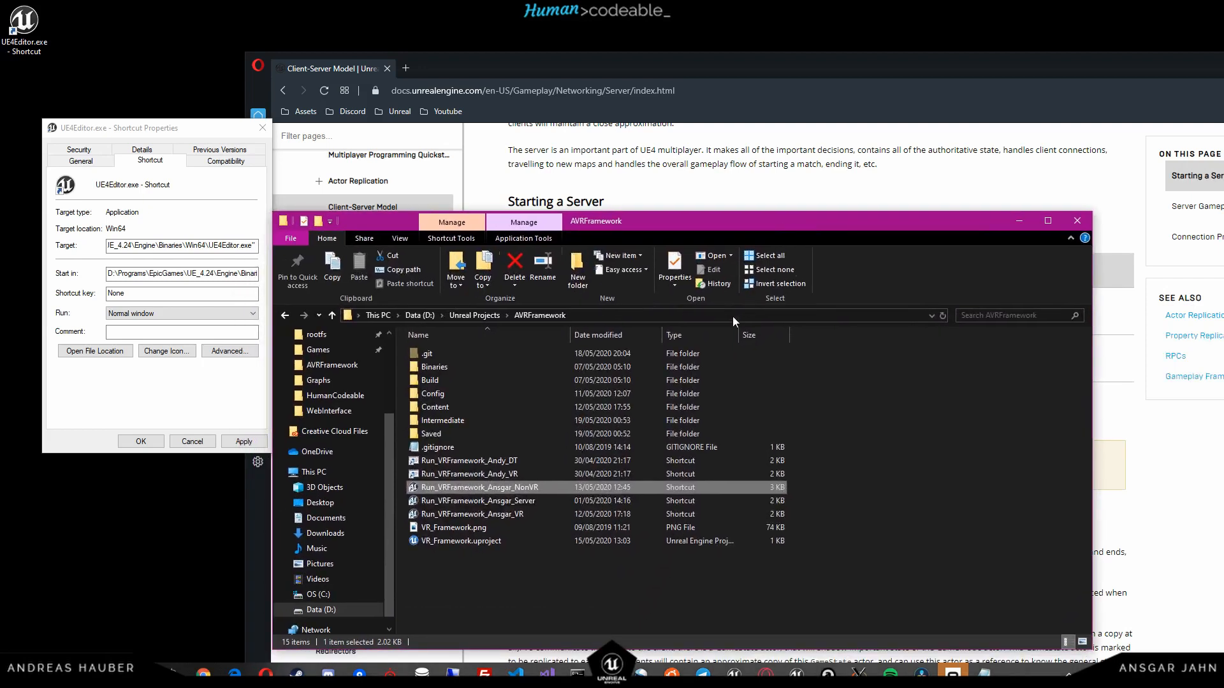
{"action": "left_click", "coordinate": [646, 310]}
{"action": "right_click", "coordinate": [638, 316]}
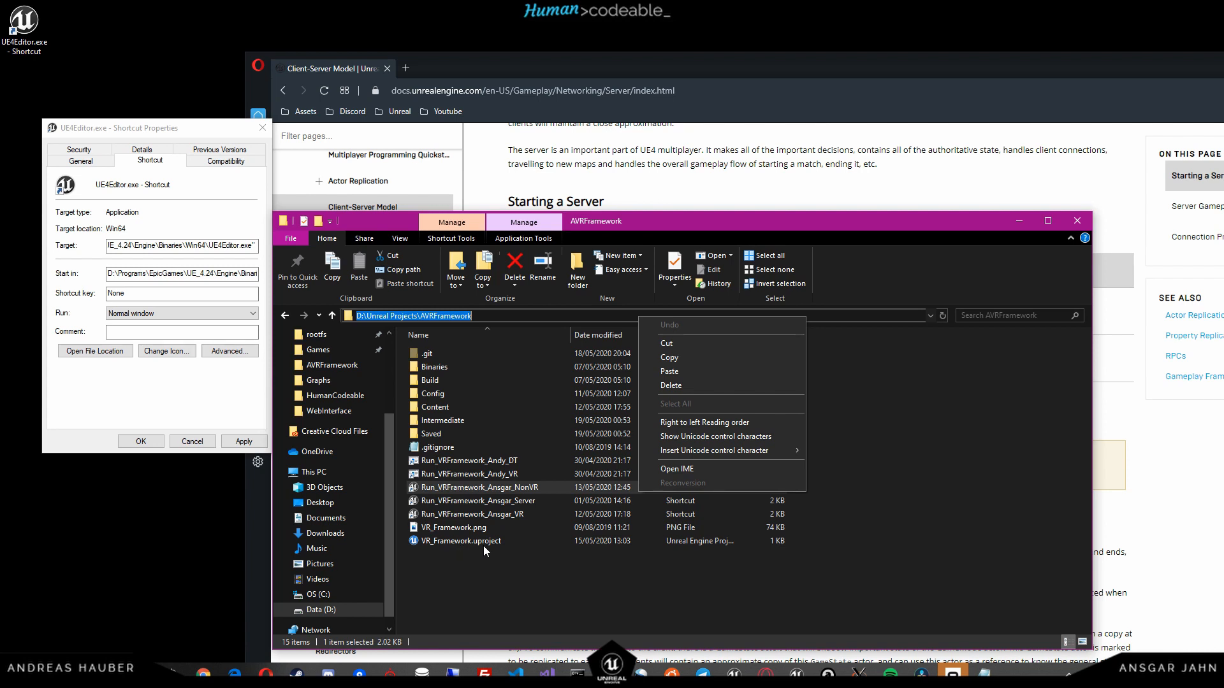
{"action": "left_click", "coordinate": [500, 314]}
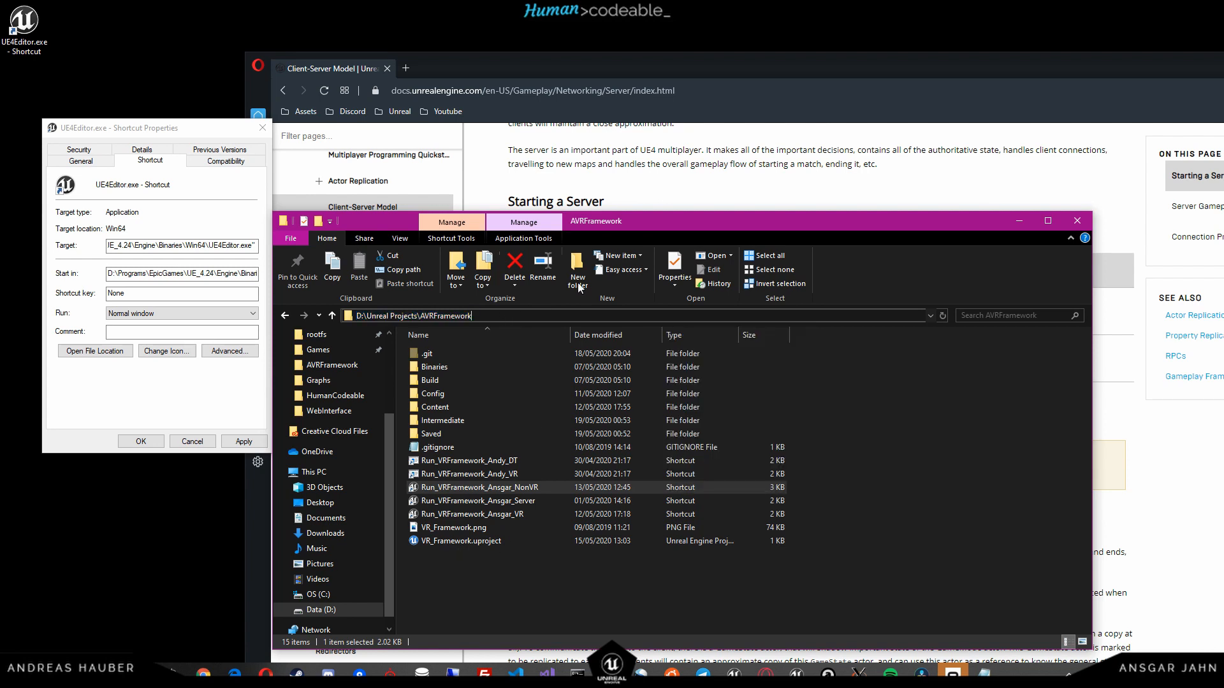
{"action": "left_click_drag", "start_coordinate": [690, 217], "coordinate": [836, 187]}
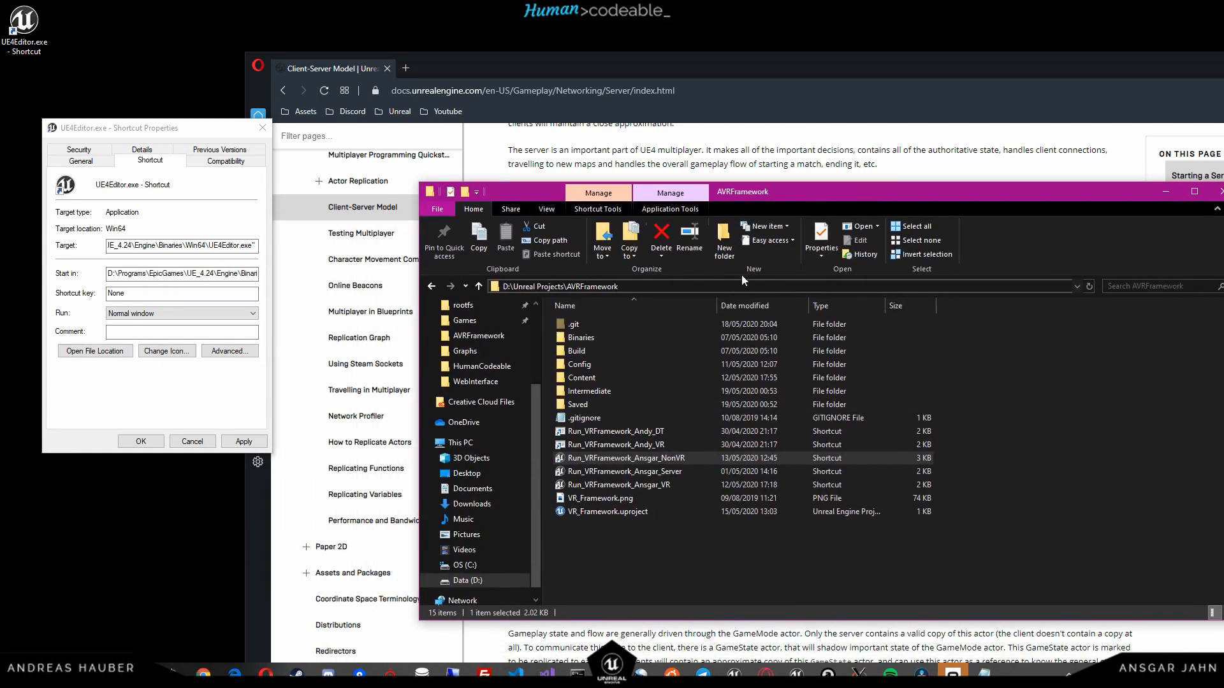
{"action": "key", "text": "super+Down"}
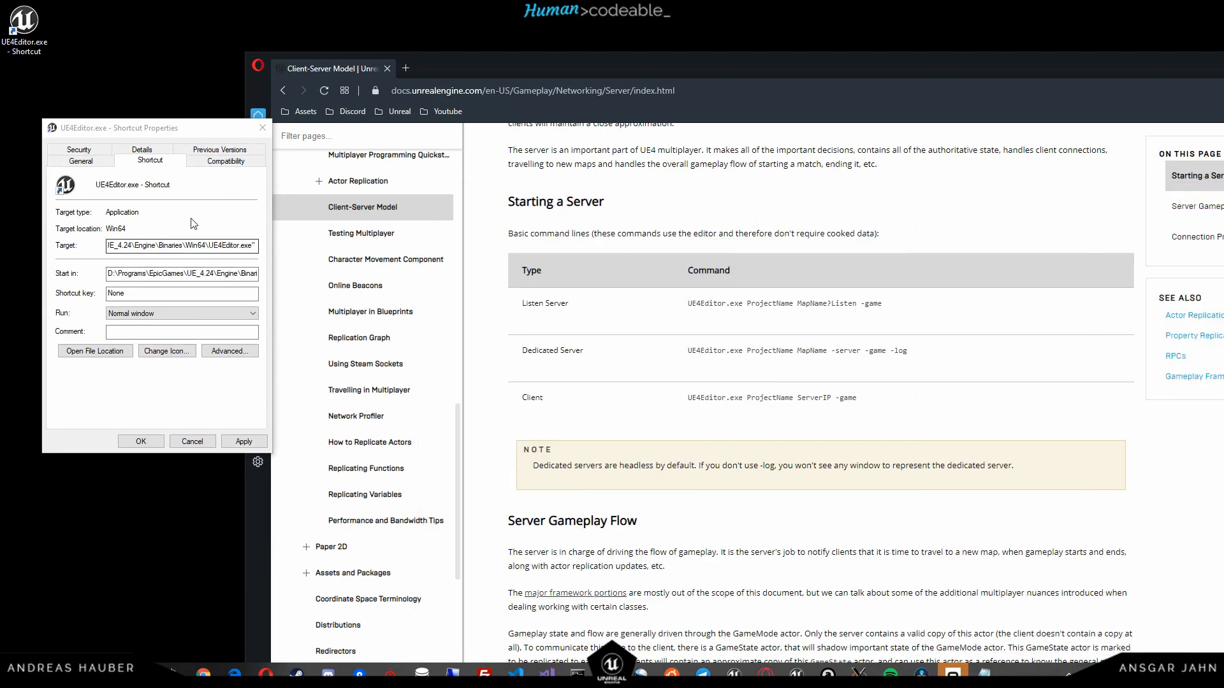
Bring up the launch command notes in Notepad and highlight the NonVR command with its Map_Demo_Menu and -game -noHMD options.
{"action": "left_click", "coordinate": [197, 131]}
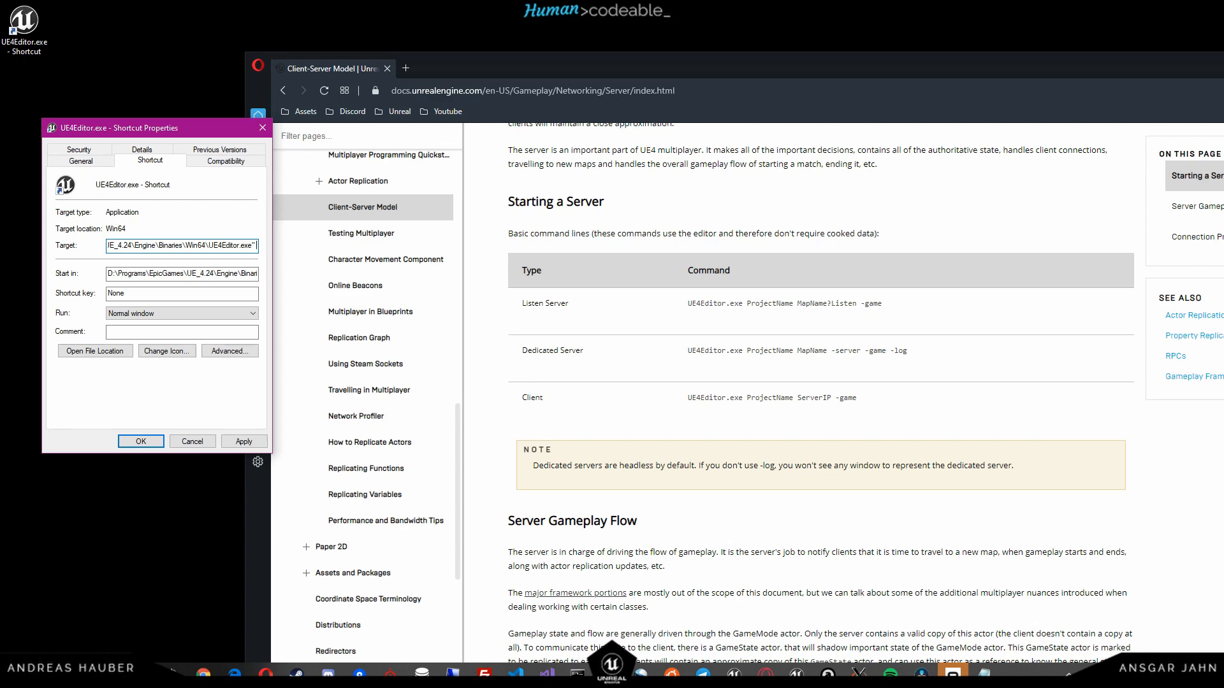
{"action": "left_click_drag", "start_coordinate": [594, 204], "coordinate": [622, 167]}
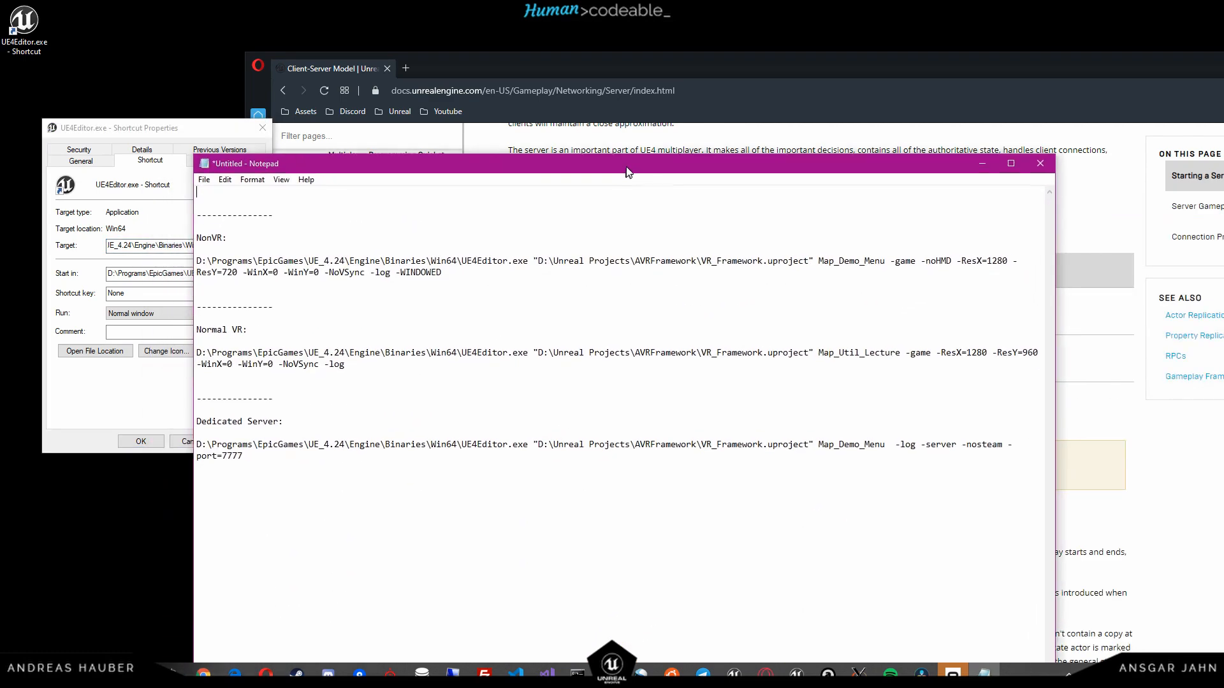
{"action": "left_click_drag", "start_coordinate": [265, 256], "coordinate": [318, 280]}
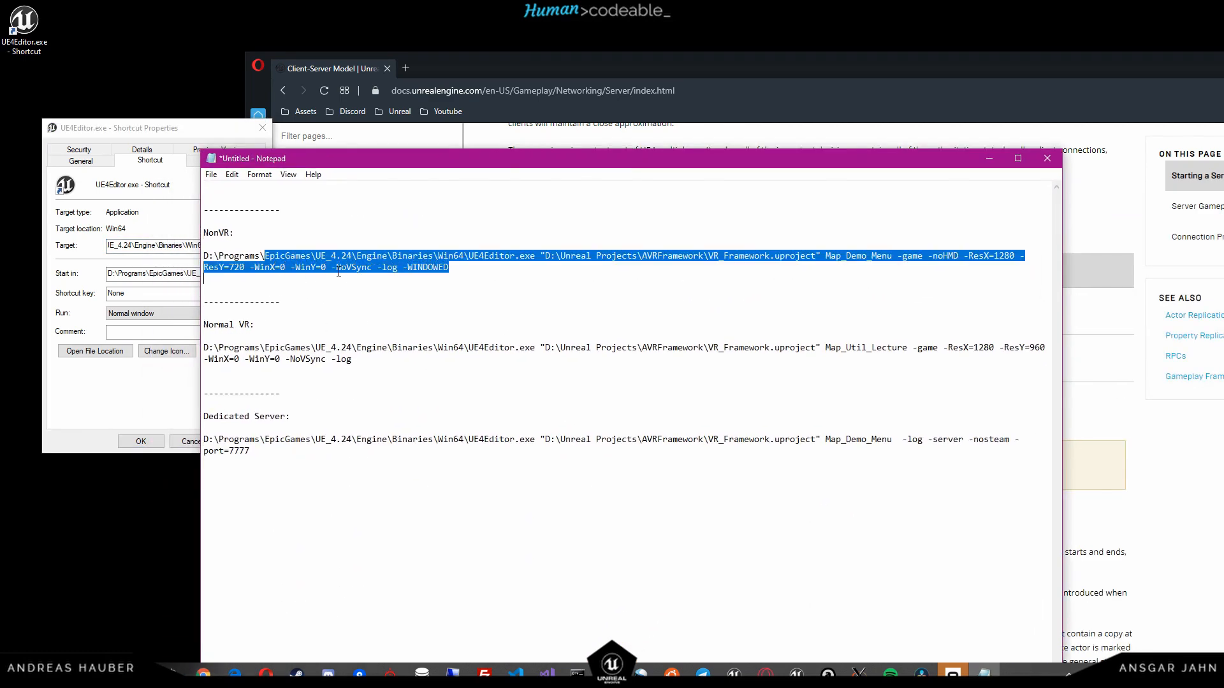
Restore the AVRFramework project folder window and snap the Notepad notes beside it on half of the screen.
{"action": "left_click", "coordinate": [173, 673]}
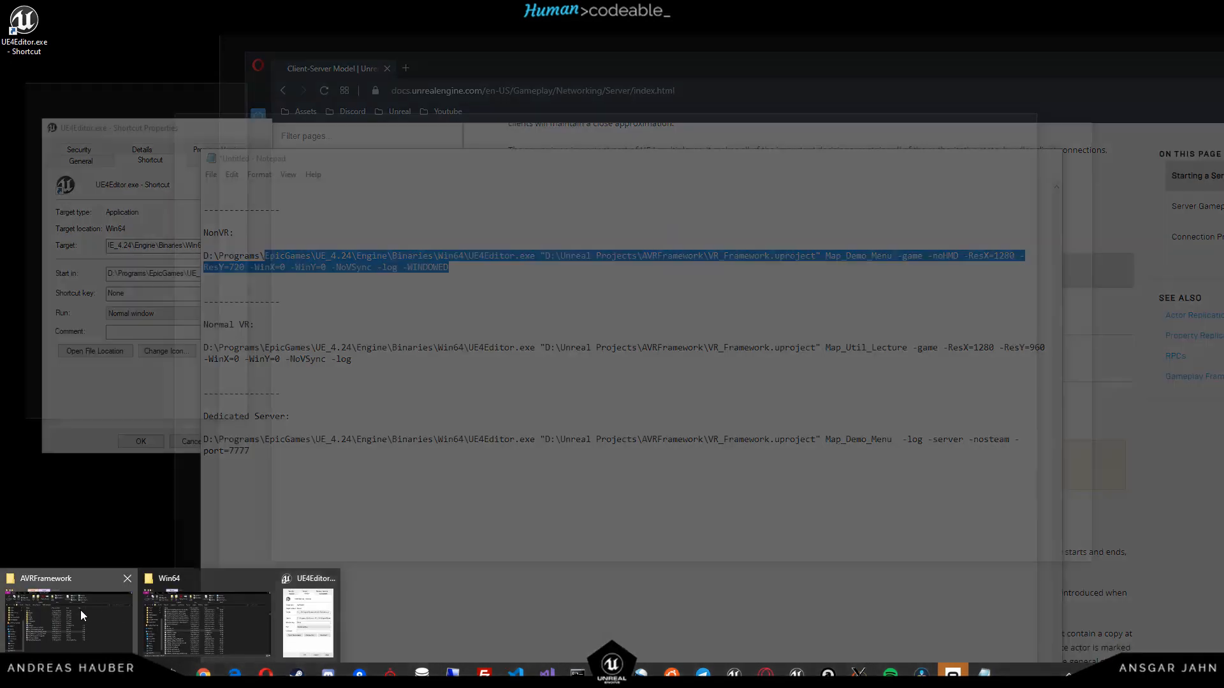
{"action": "left_click", "coordinate": [83, 613]}
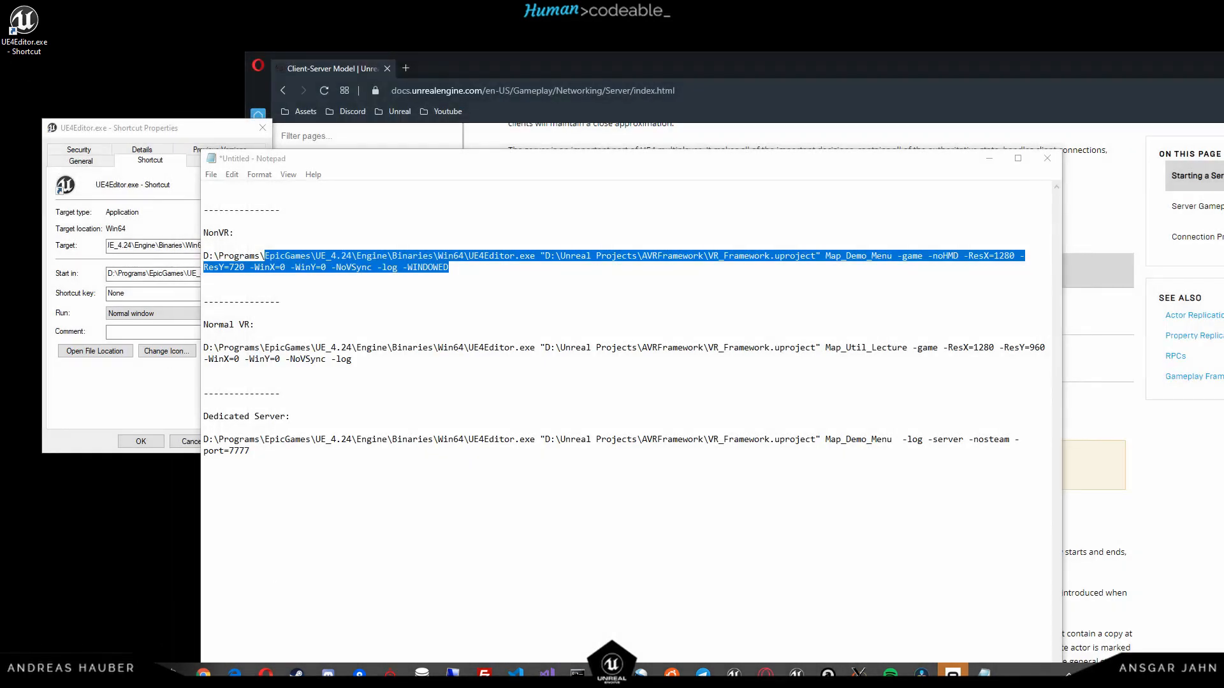
{"action": "left_click_drag", "start_coordinate": [1223, 220], "coordinate": [1057, 211]}
{"action": "left_click_drag", "start_coordinate": [692, 160], "coordinate": [1, 140]}
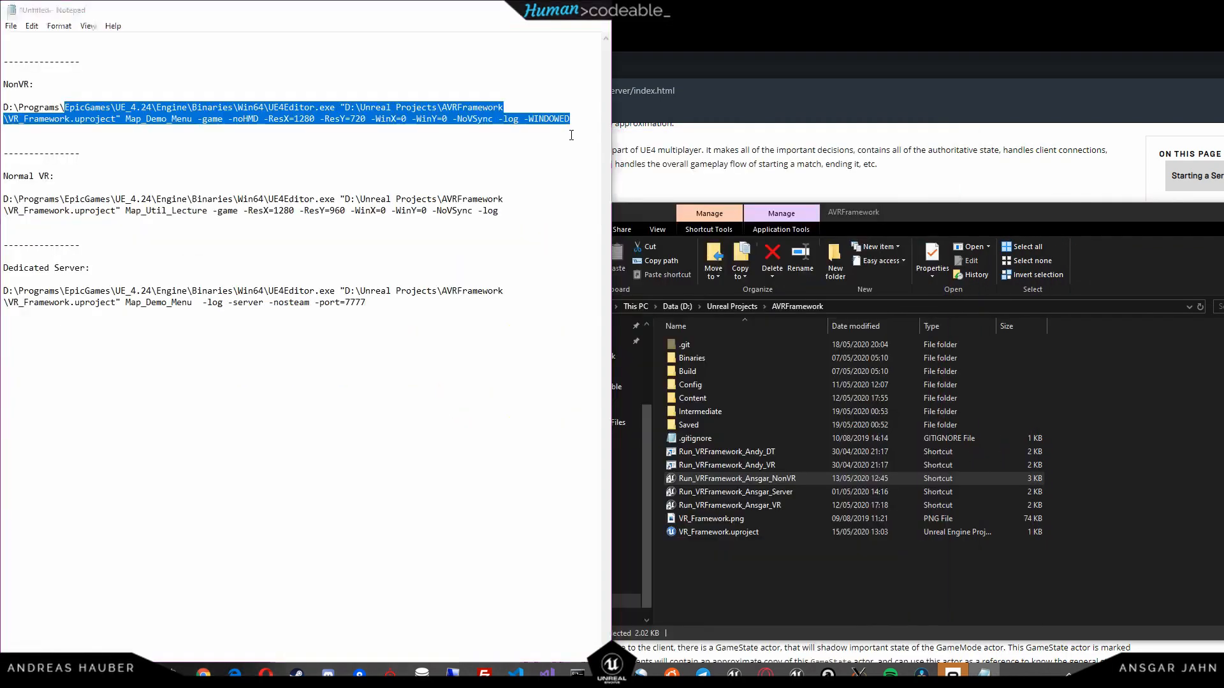
Snap the AVRFramework folder window beside the Notepad notes and select the VR launch shortcut.
{"action": "left_click", "coordinate": [755, 153]}
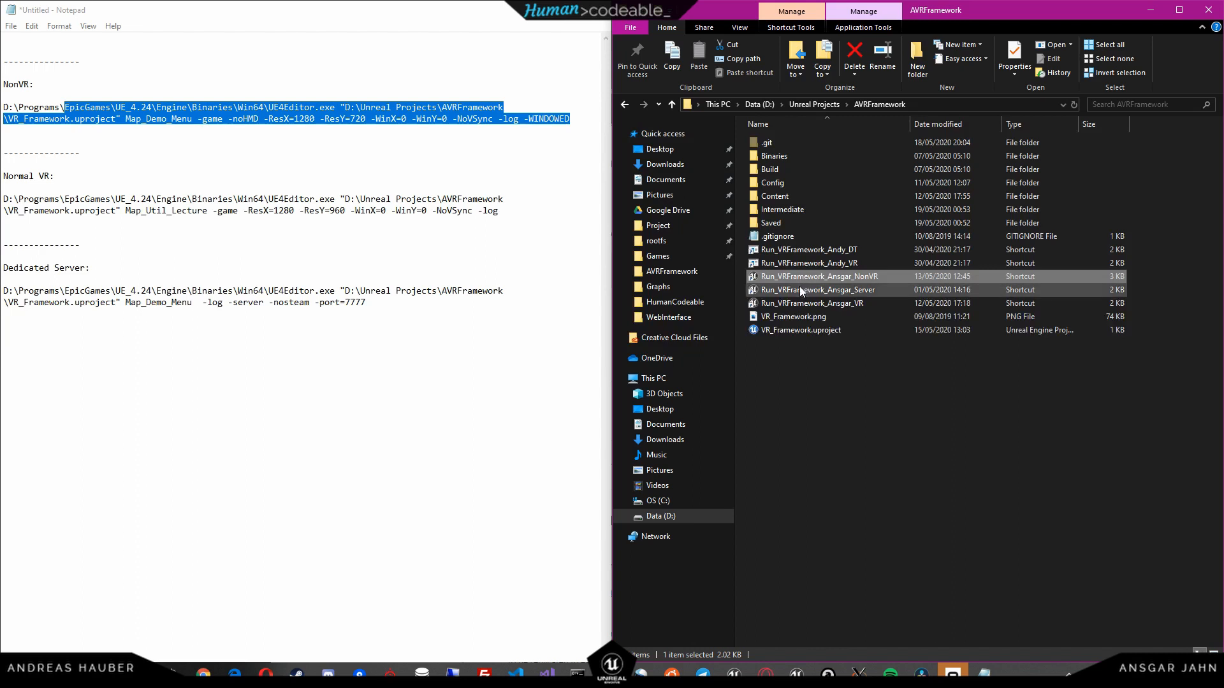
{"action": "left_click", "coordinate": [838, 292]}
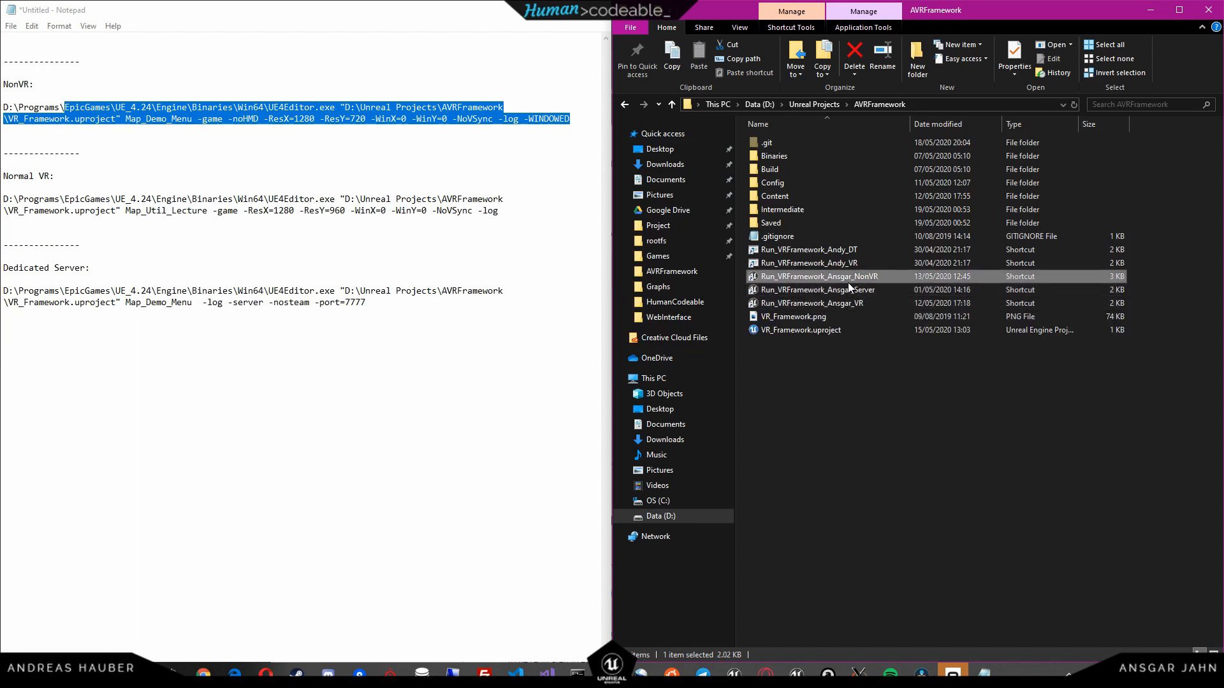
{"action": "left_click", "coordinate": [852, 305]}
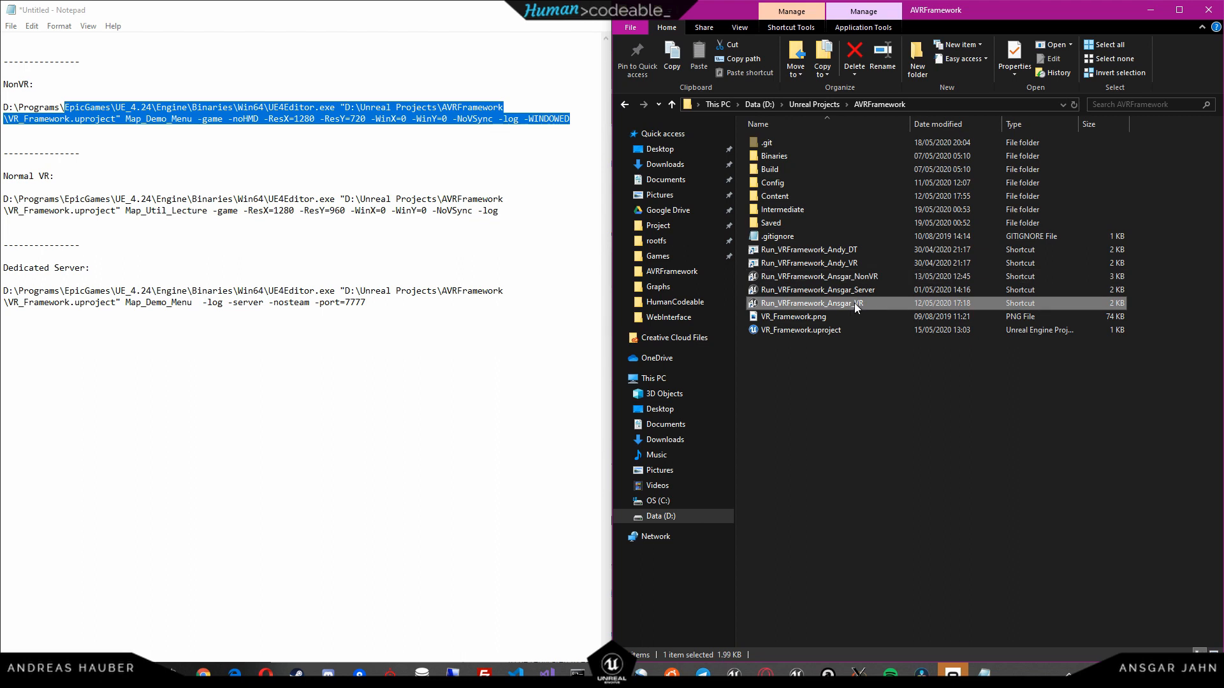
Highlight the editor and project path up to the map name, then the -game and -noHMD options, in the NonVR command.
{"action": "left_click", "coordinate": [126, 163]}
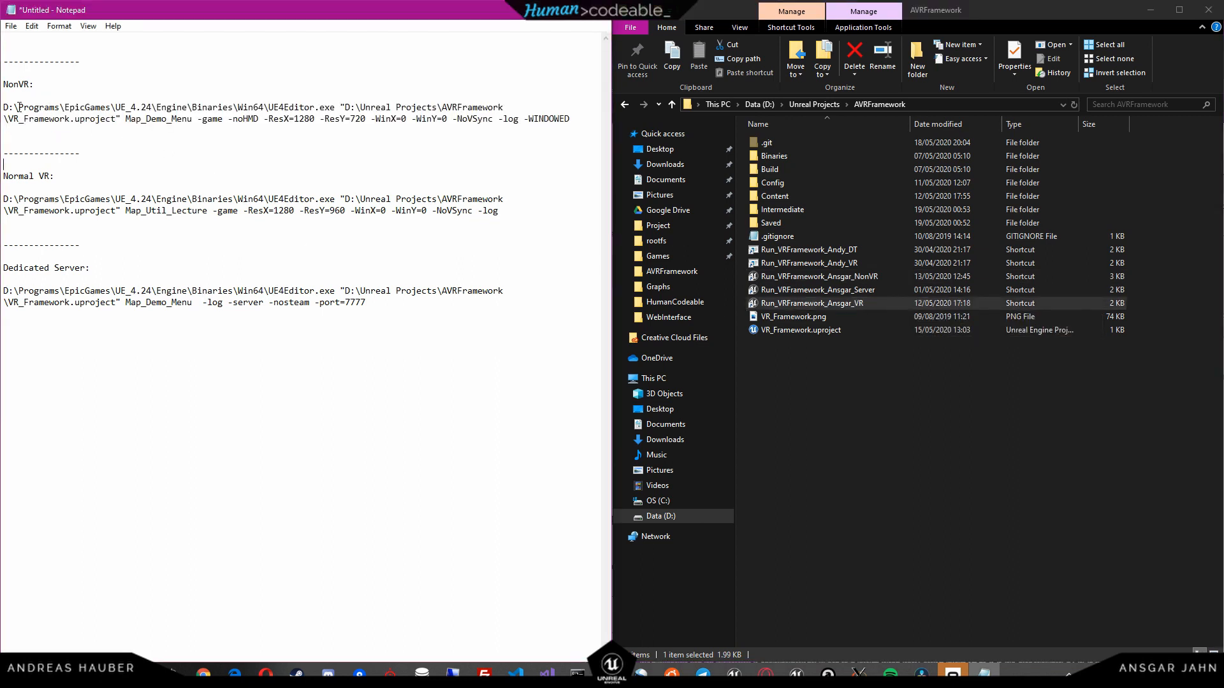
{"action": "left_click_drag", "start_coordinate": [4, 107], "coordinate": [194, 120]}
{"action": "left_click_drag", "start_coordinate": [199, 118], "coordinate": [223, 119]}
{"action": "left_click", "coordinate": [227, 120]}
{"action": "left_click_drag", "start_coordinate": [228, 119], "coordinate": [260, 121]}
{"action": "left_click", "coordinate": [253, 120]}
Highlight the -ResX=1280 -ResY=720, -WINDOWED and -log options in the NonVR command.
{"action": "left_click_drag", "start_coordinate": [264, 119], "coordinate": [367, 118]}
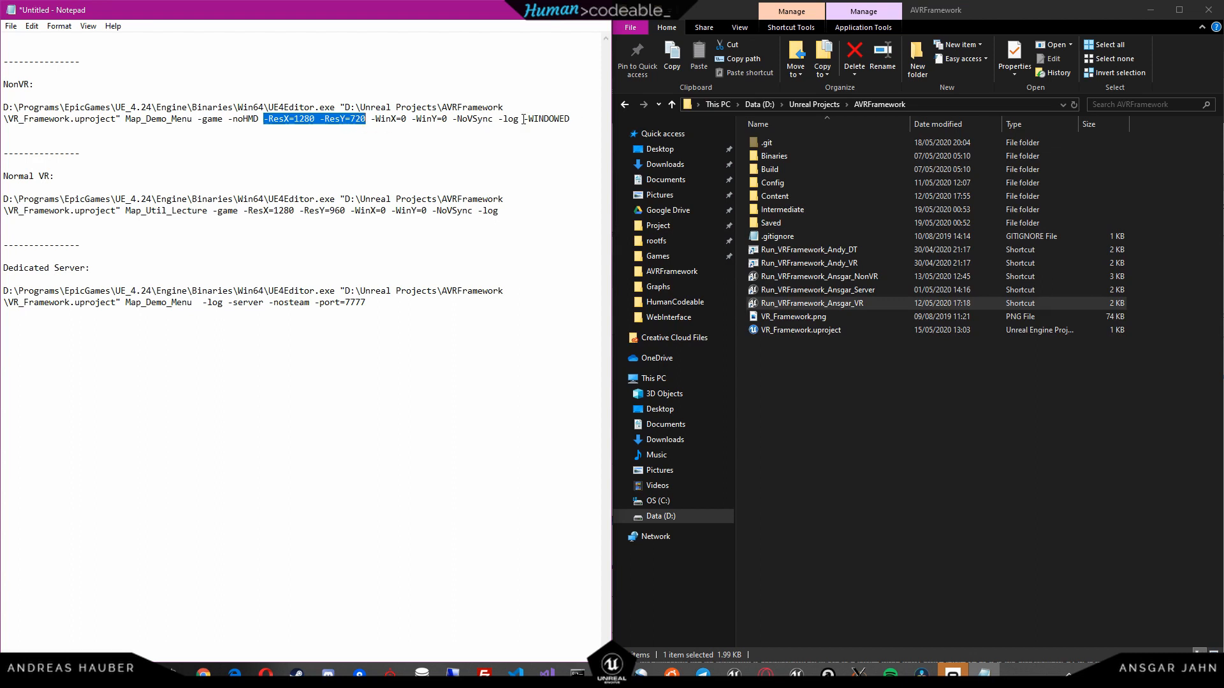
{"action": "left_click_drag", "start_coordinate": [523, 119], "coordinate": [576, 120]}
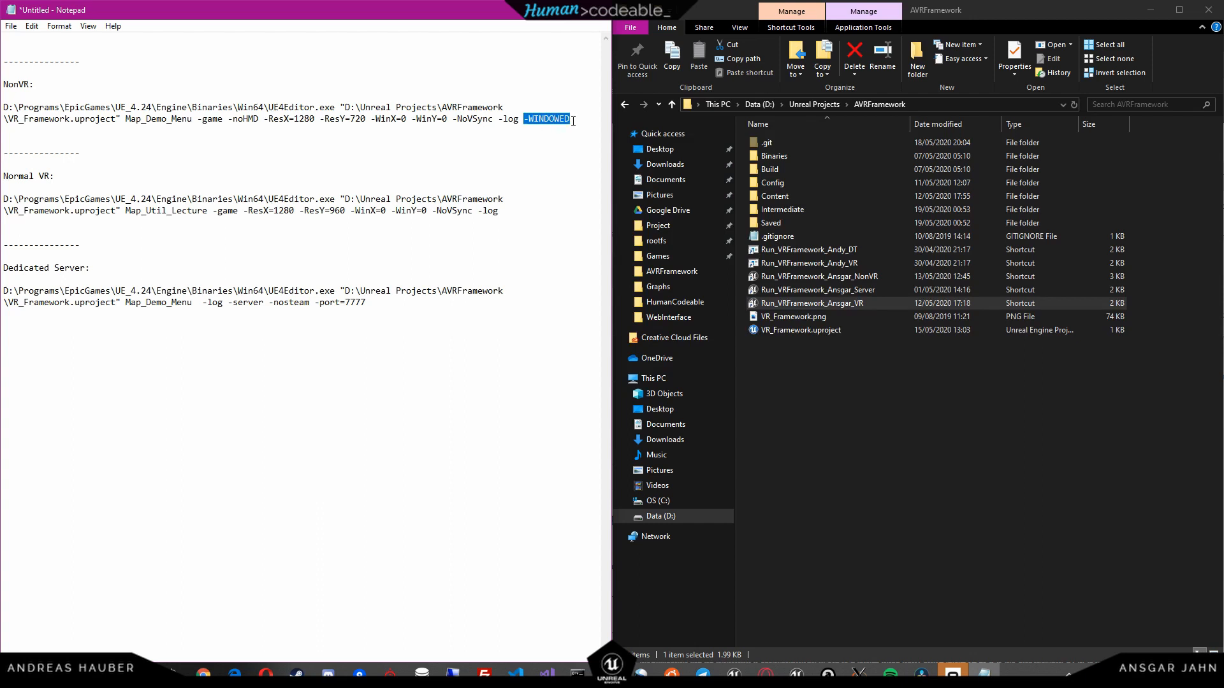
{"action": "left_click", "coordinate": [501, 121]}
{"action": "left_click_drag", "start_coordinate": [498, 121], "coordinate": [518, 121]}
{"action": "left_click", "coordinate": [516, 126]}
Highlight the Map_Util_Lecture map name and the -game and -log options in the Normal VR command.
{"action": "left_click_drag", "start_coordinate": [3, 199], "coordinate": [205, 212]}
{"action": "left_click", "coordinate": [168, 215]}
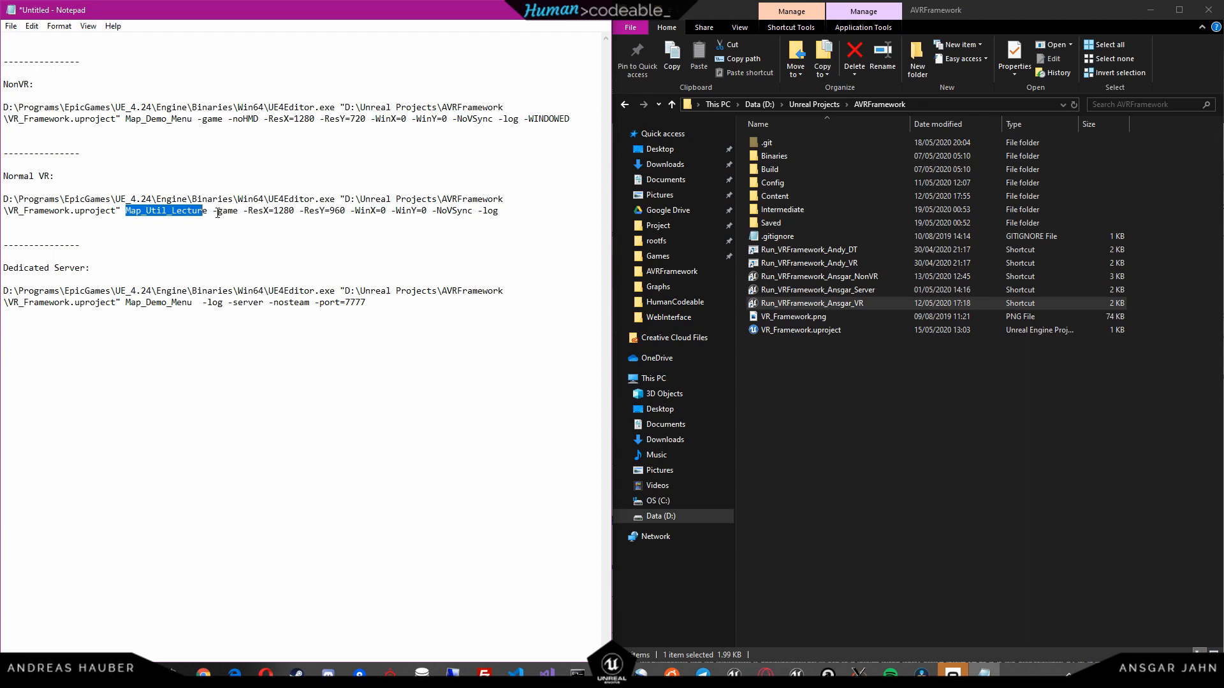
{"action": "left_click_drag", "start_coordinate": [214, 211], "coordinate": [238, 211]}
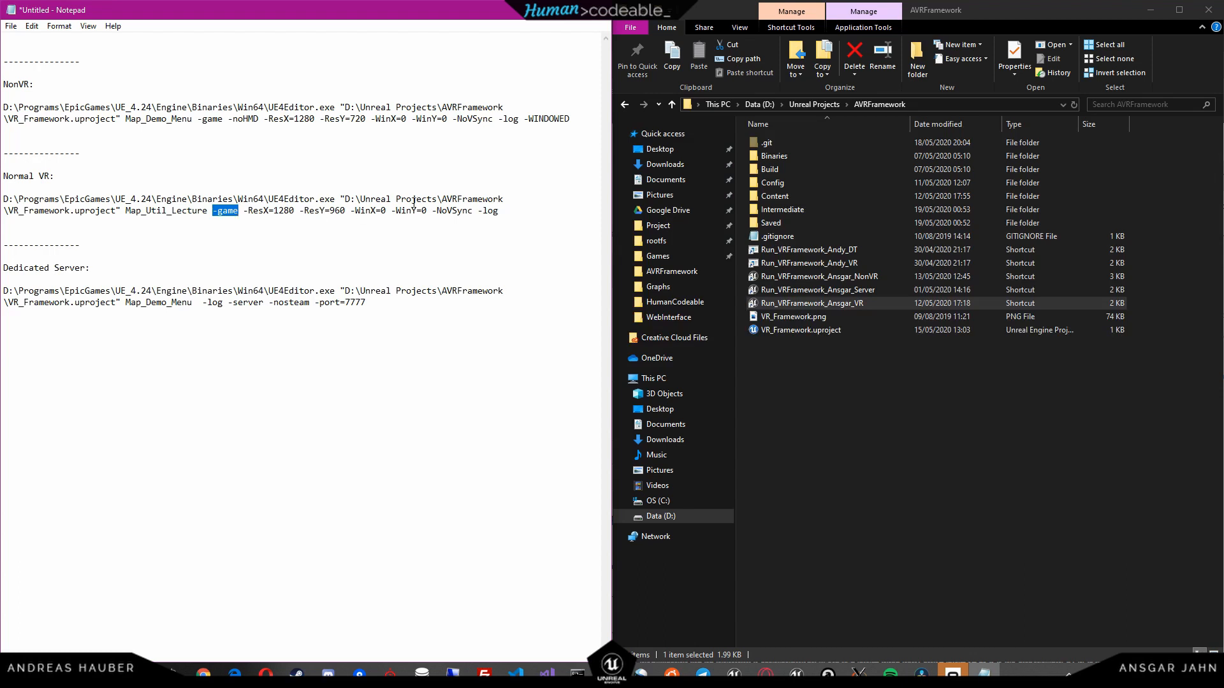
{"action": "left_click_drag", "start_coordinate": [478, 211], "coordinate": [500, 209]}
{"action": "left_click", "coordinate": [463, 214]}
Highlight Map_Demo_Menu, -server and -port=7777 in the Dedicated Server command.
{"action": "left_click_drag", "start_coordinate": [126, 302], "coordinate": [191, 303]}
{"action": "left_click", "coordinate": [191, 303]}
{"action": "left_click_drag", "start_coordinate": [228, 304], "coordinate": [264, 303]}
{"action": "left_click_drag", "start_coordinate": [314, 302], "coordinate": [367, 302]}
{"action": "left_click", "coordinate": [372, 302]}
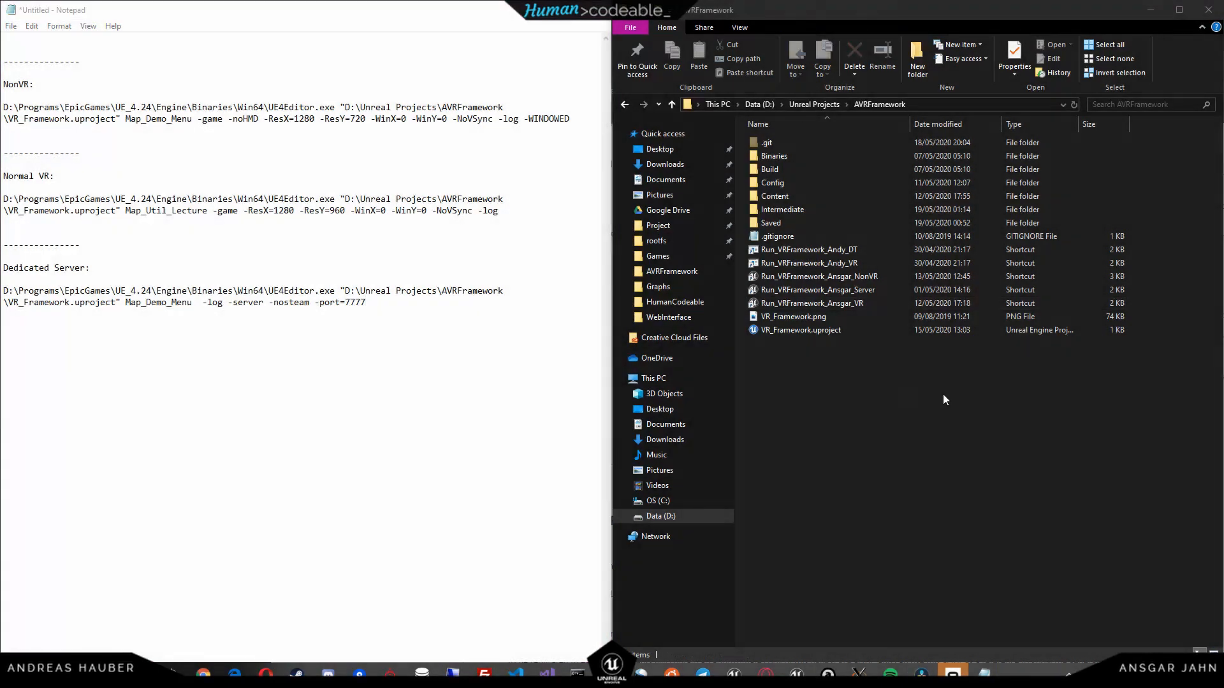
Launch a game instance with the NonVR shortcut and move its log and game windows clear of the project folder.
{"action": "left_click", "coordinate": [801, 381]}
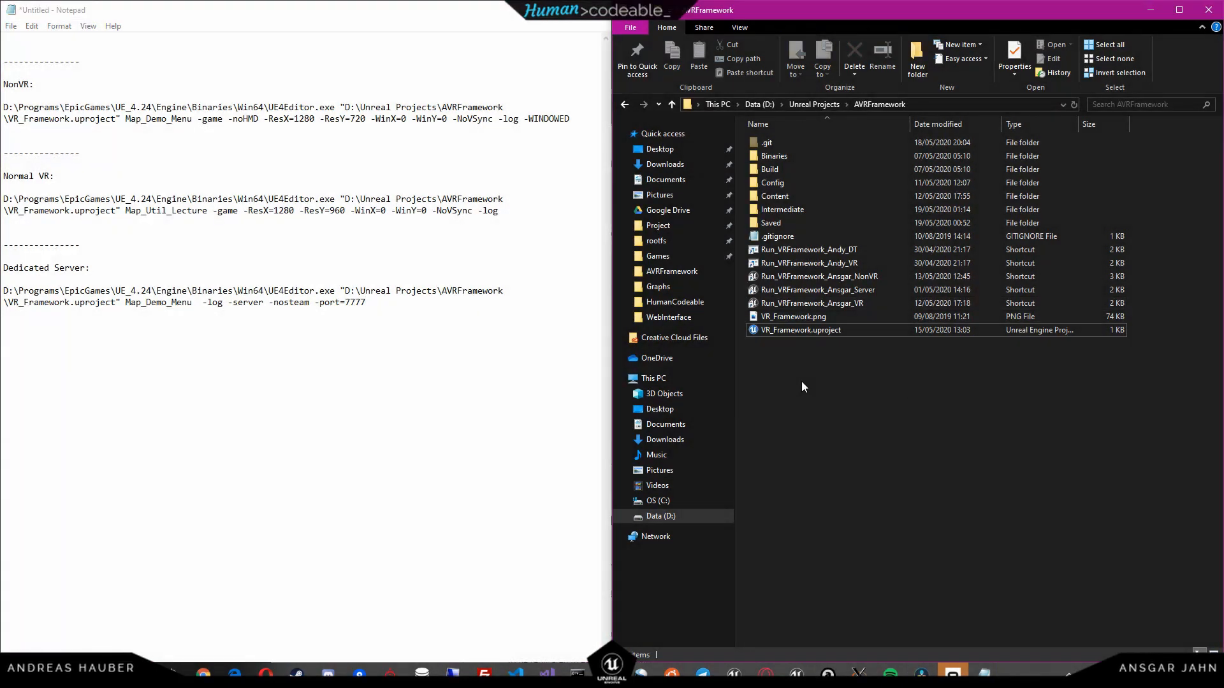
{"action": "left_click", "coordinate": [855, 278]}
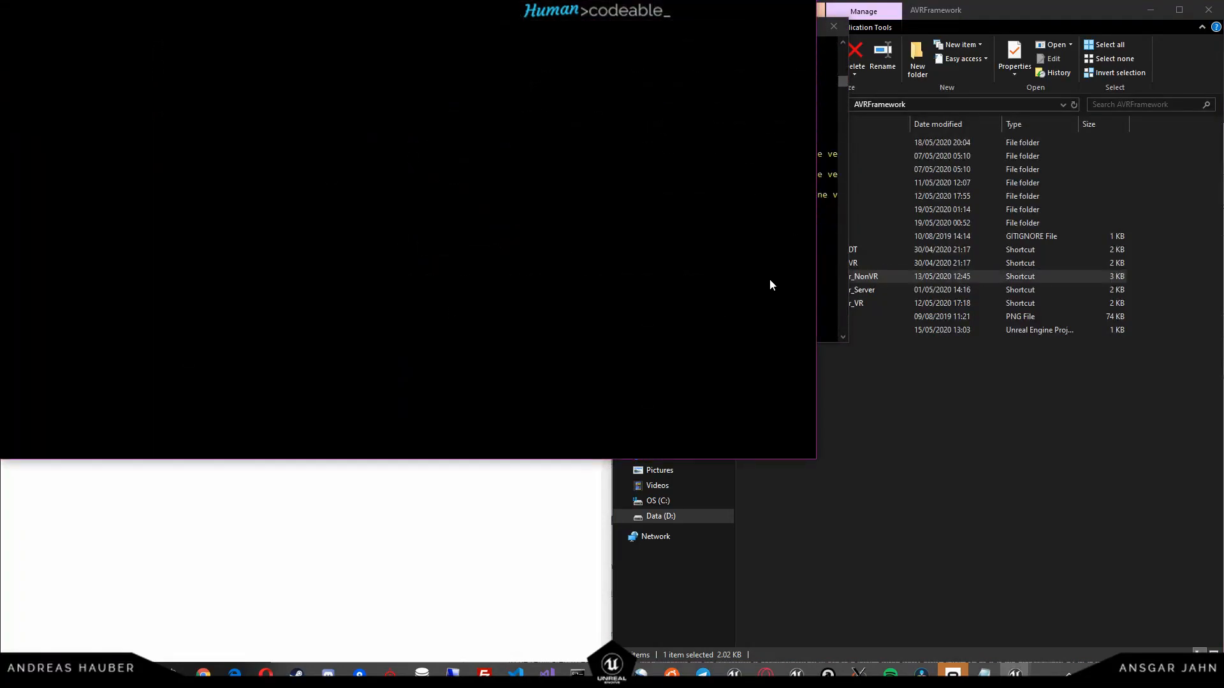
{"action": "left_click", "coordinate": [837, 144]}
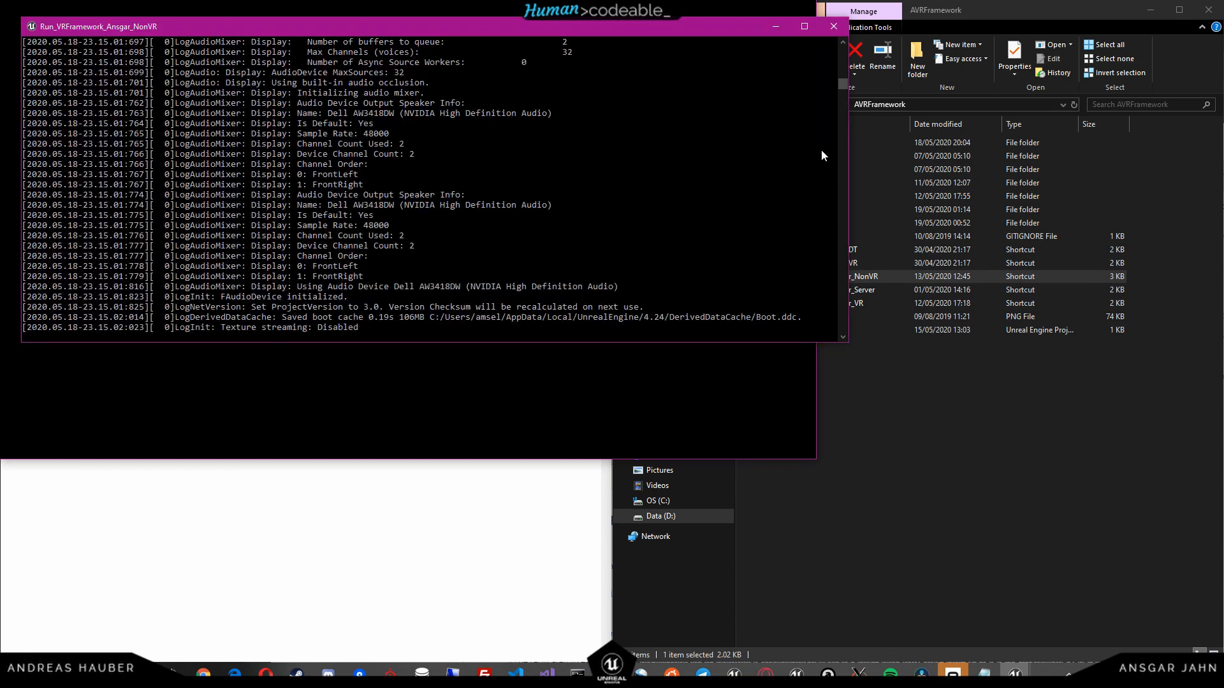
{"action": "left_click_drag", "start_coordinate": [712, 31], "coordinate": [682, 487]}
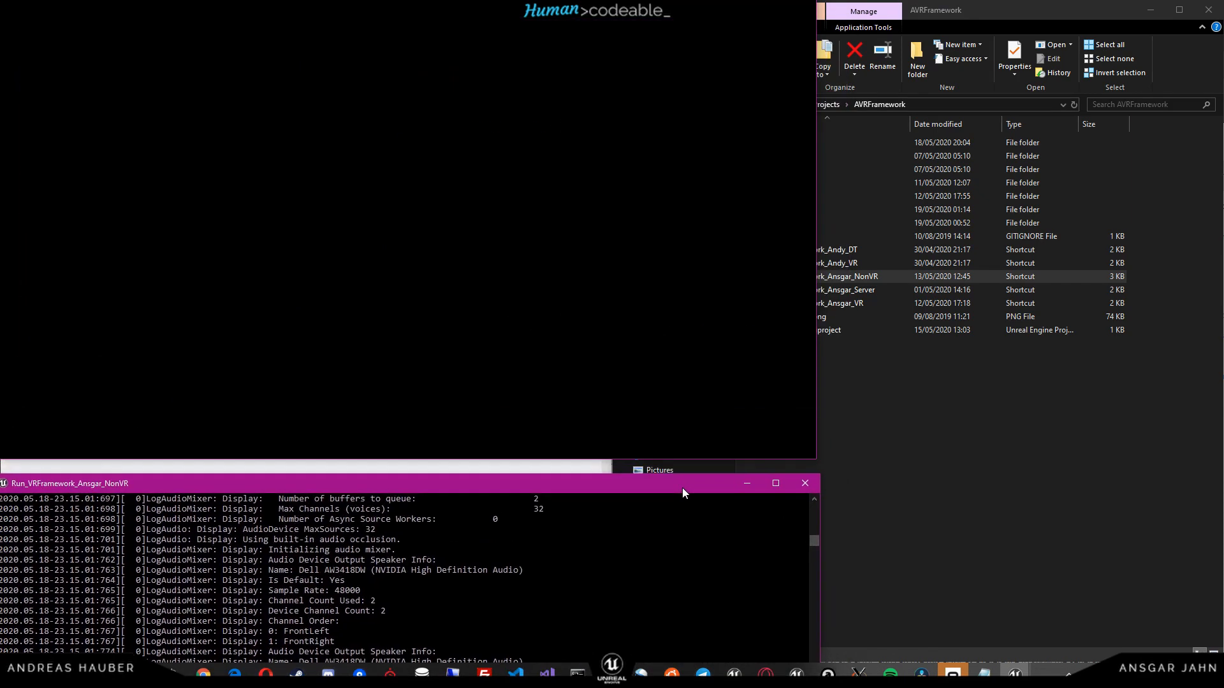
{"action": "left_click", "coordinate": [447, 248]}
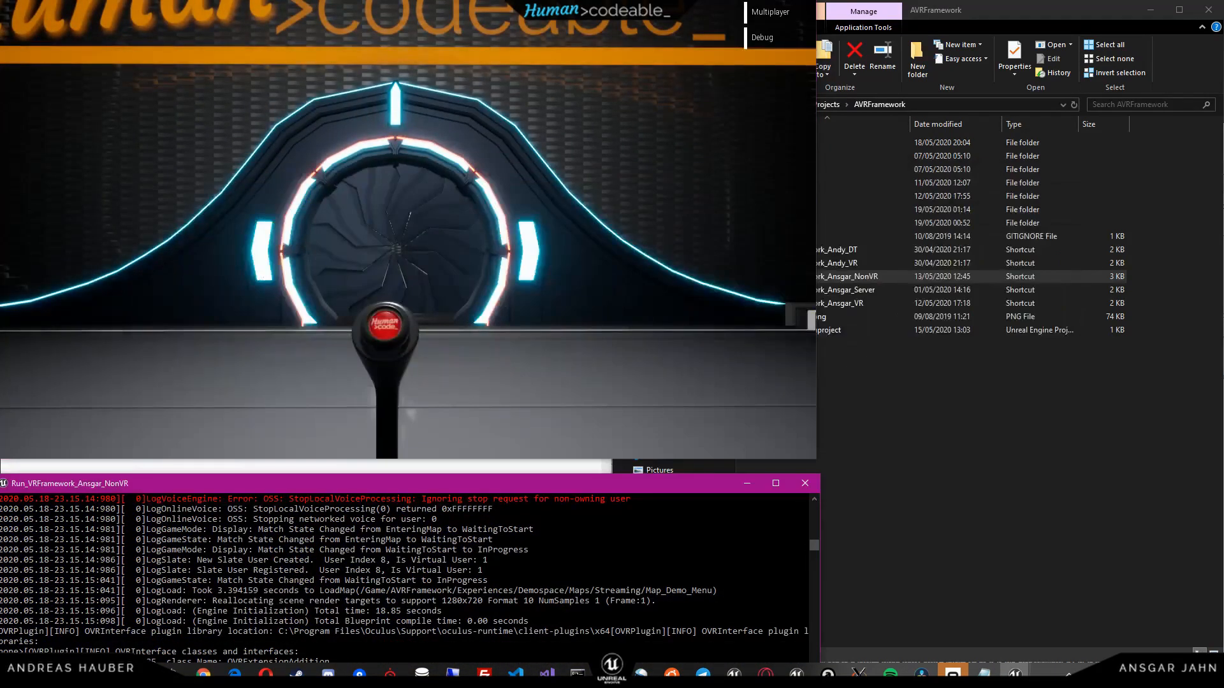
{"action": "left_click", "coordinate": [810, 175]}
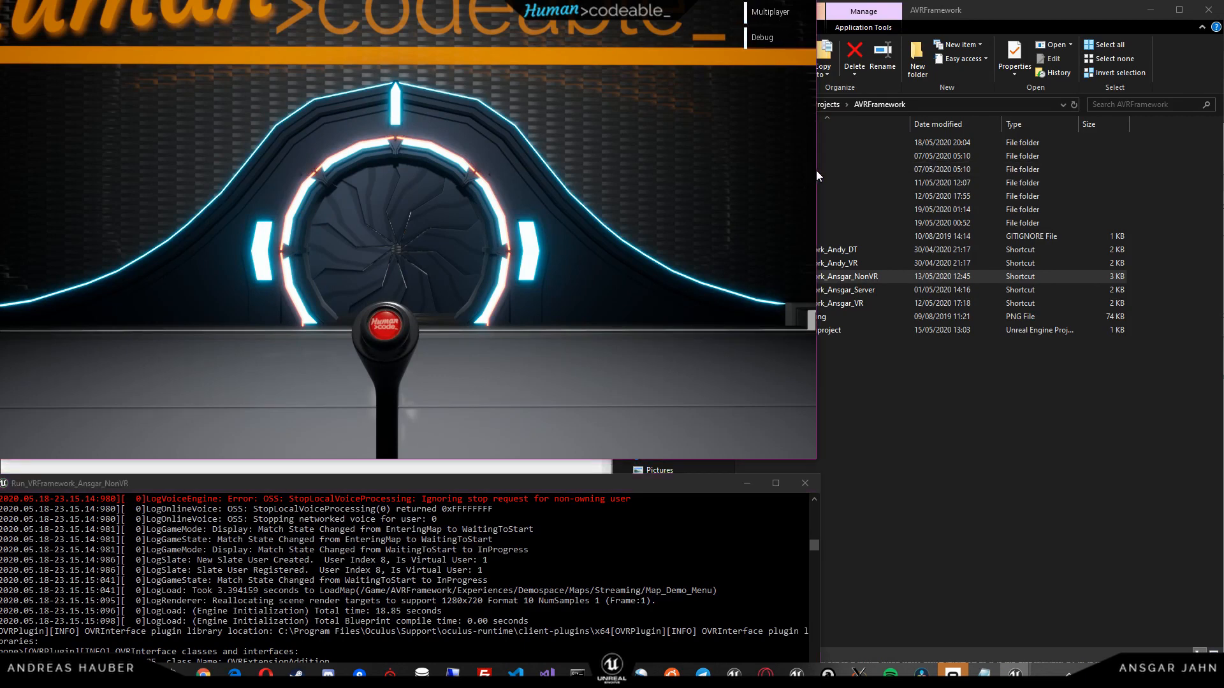
{"action": "left_click_drag", "start_coordinate": [525, 1], "coordinate": [461, 173]}
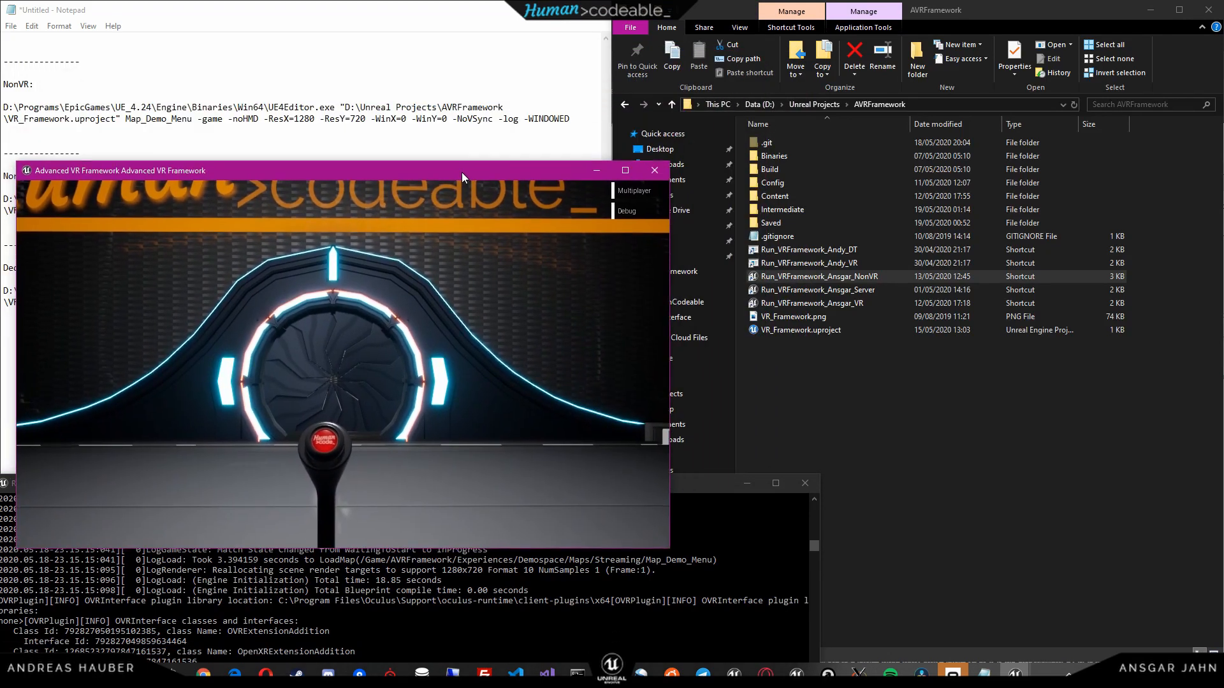
Launch a second game instance with the NonVR shortcut and place its log and game windows beside the first instance.
{"action": "double_click", "coordinate": [836, 276]}
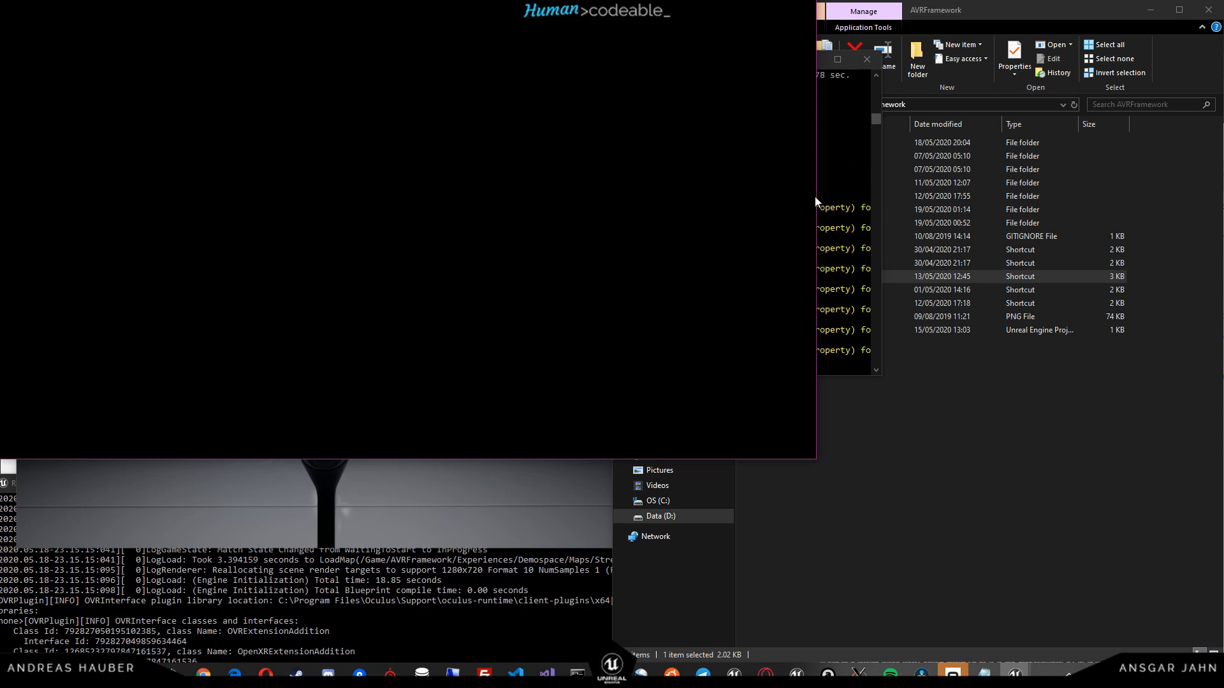
{"action": "left_click", "coordinate": [833, 210]}
{"action": "left_click_drag", "start_coordinate": [716, 59], "coordinate": [1211, 395]}
{"action": "left_click", "coordinate": [688, 87]}
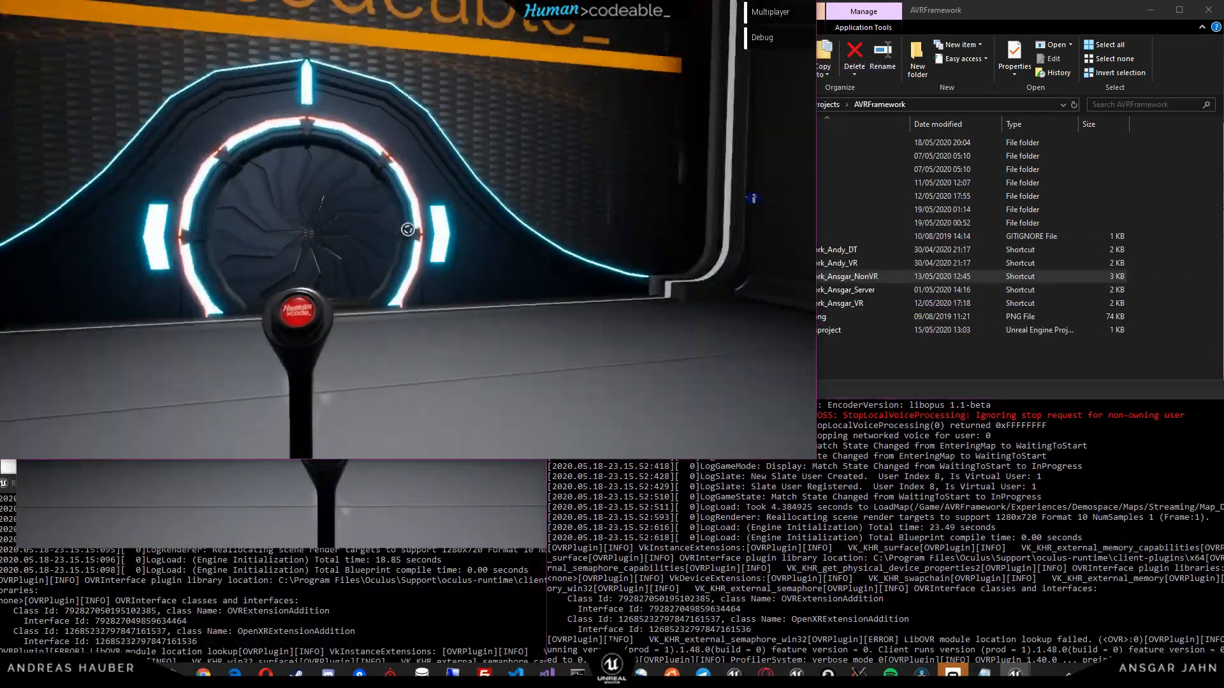
{"action": "key", "text": "alt+Tab"}
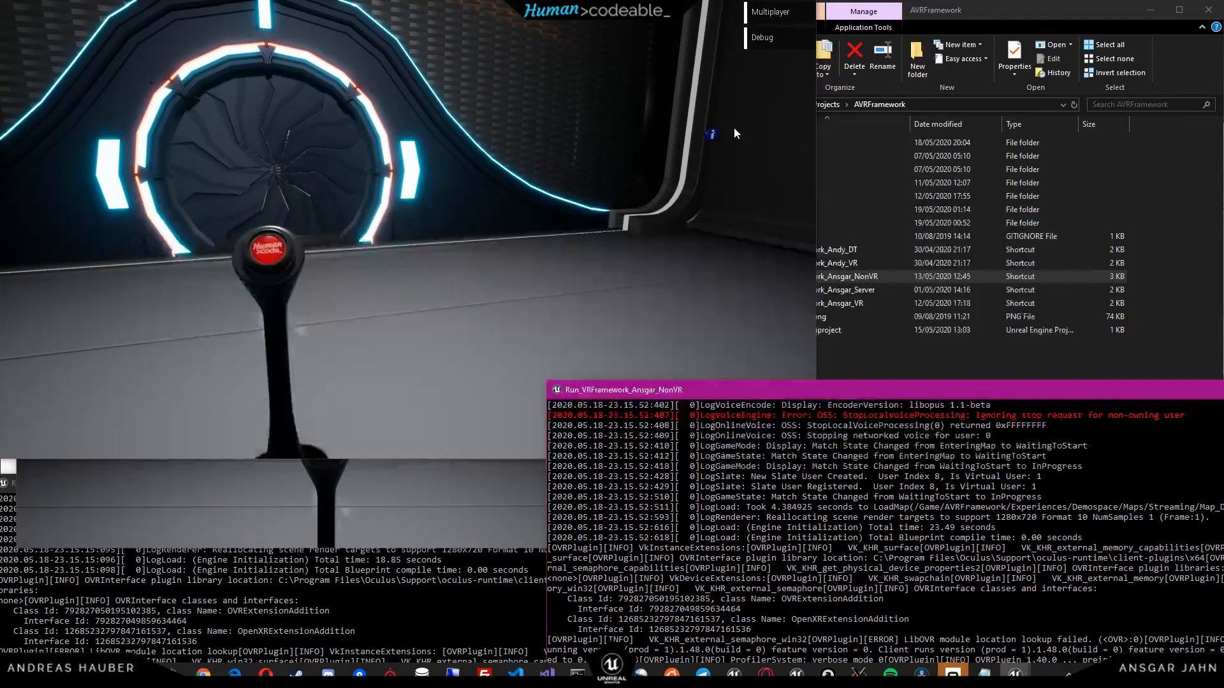
{"action": "left_click", "coordinate": [814, 151]}
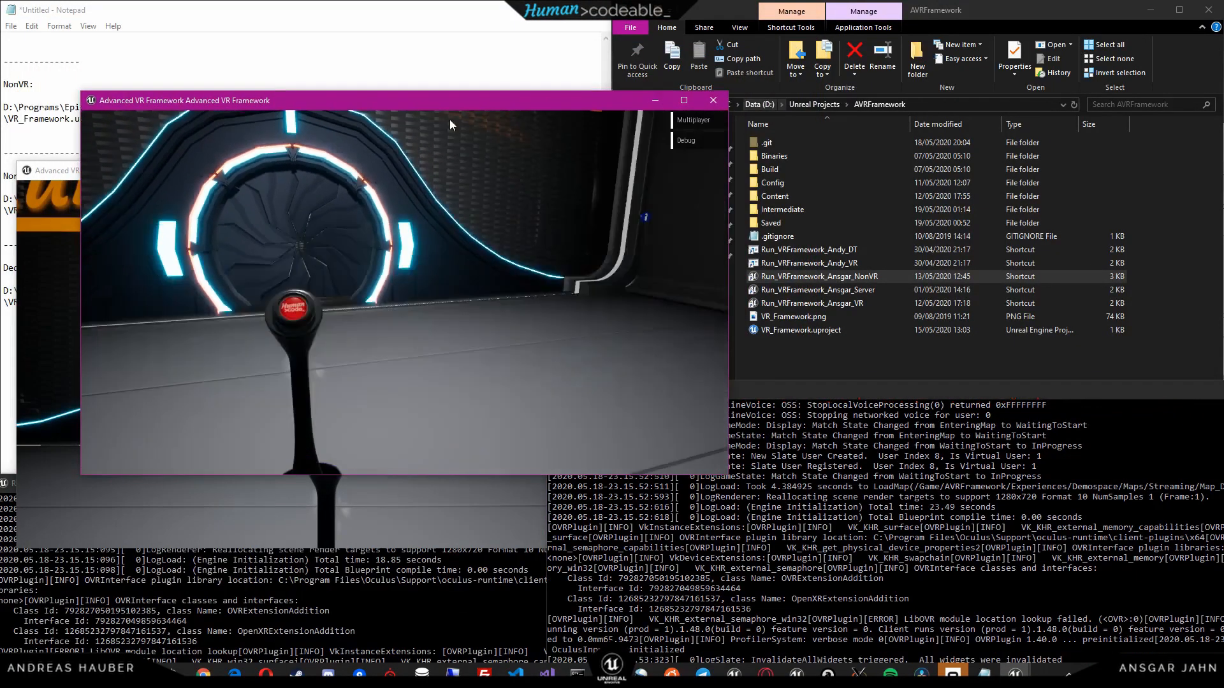
{"action": "left_click_drag", "start_coordinate": [450, 120], "coordinate": [989, 35]}
Look and walk around in the first game instance, and host a multiplayer session from it.
{"action": "left_click", "coordinate": [456, 338]}
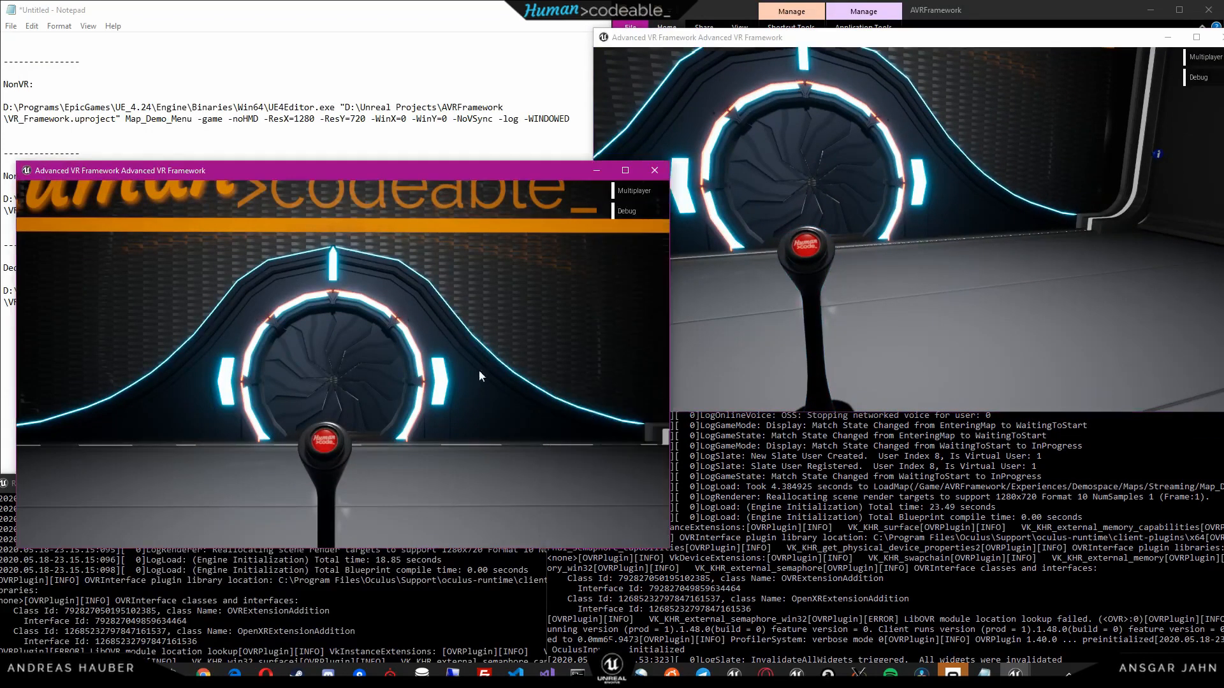
{"action": "mouse_move", "coordinate": [342, 364]}
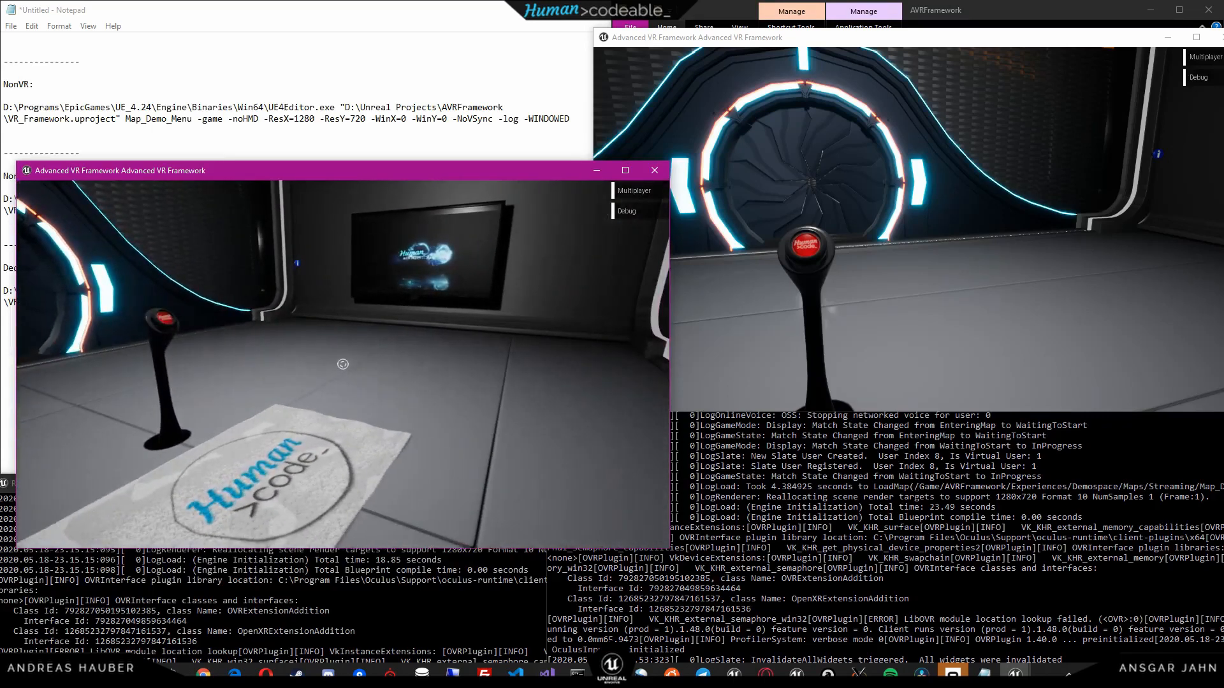
{"action": "key", "text": "w"}
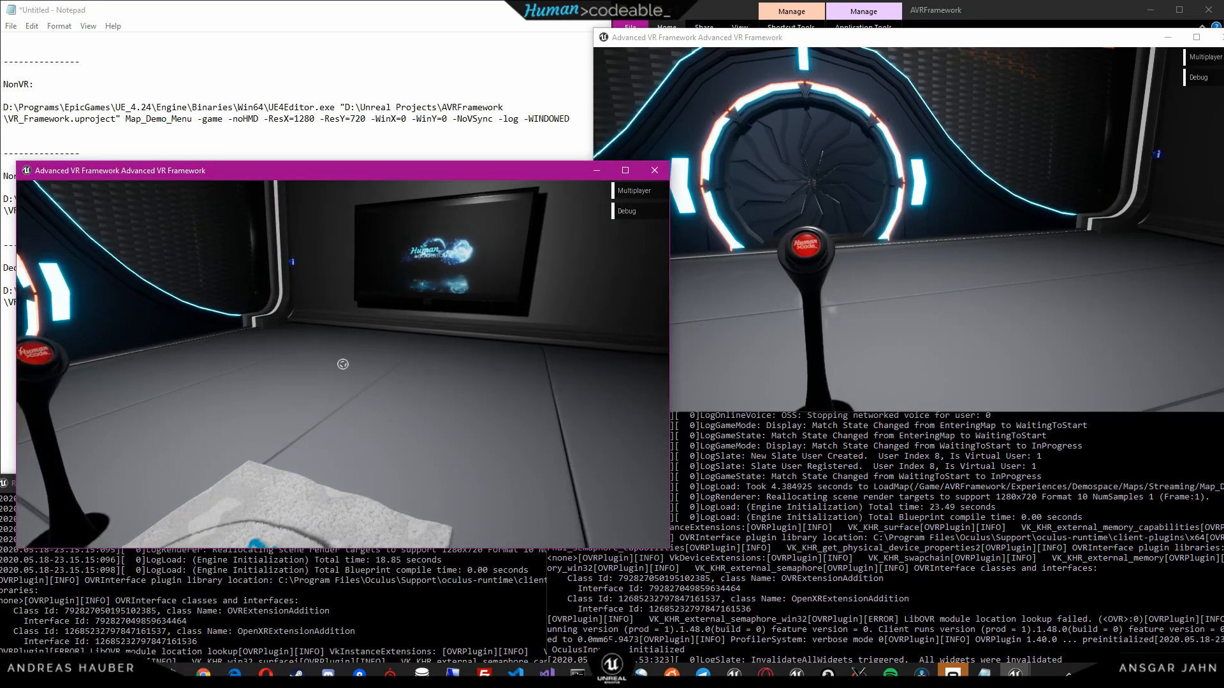
{"action": "key", "text": "a"}
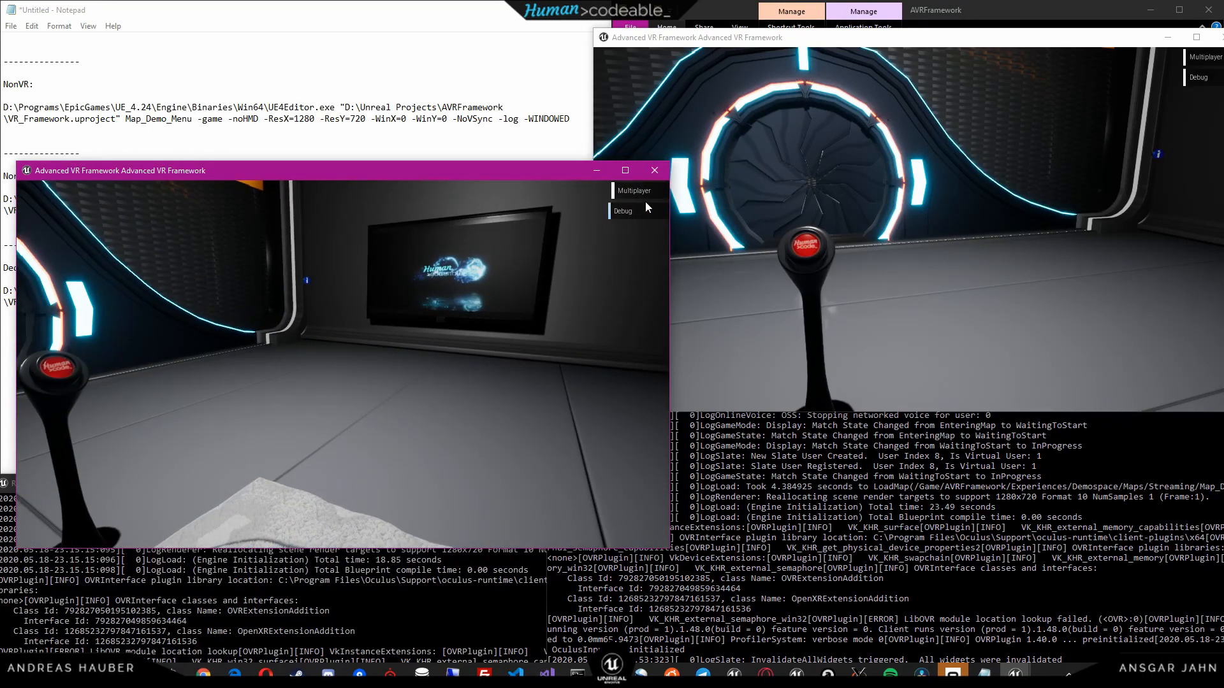
{"action": "left_click", "coordinate": [635, 194]}
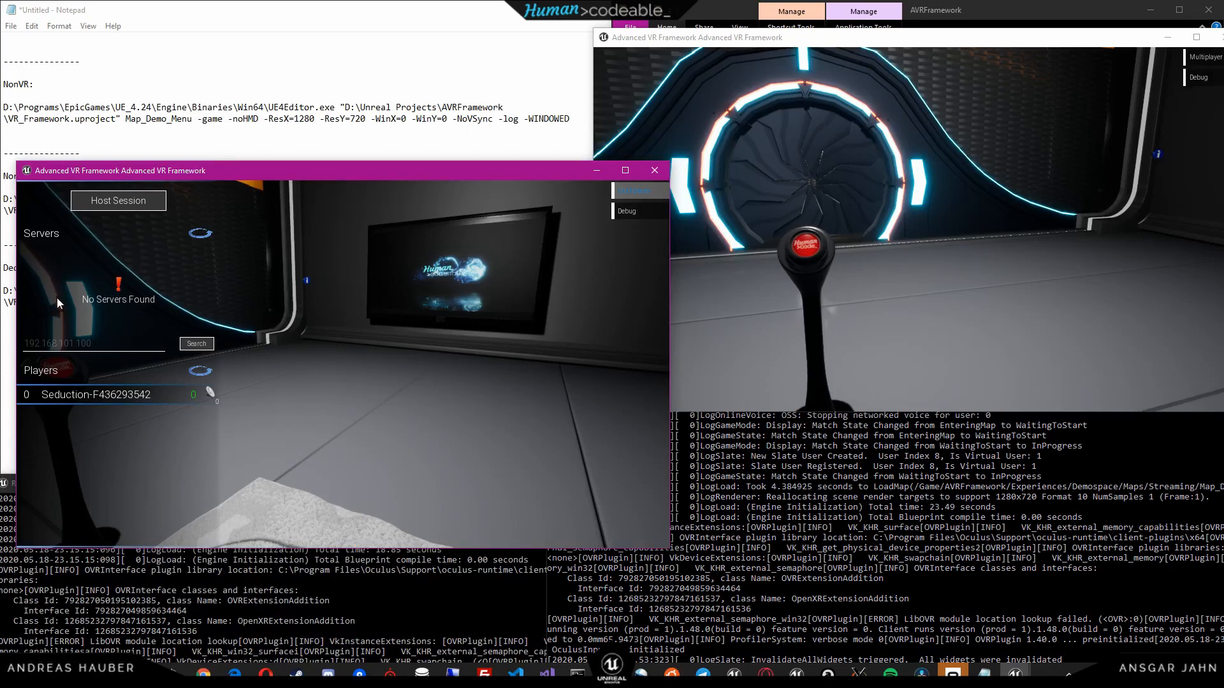
{"action": "left_click", "coordinate": [113, 201]}
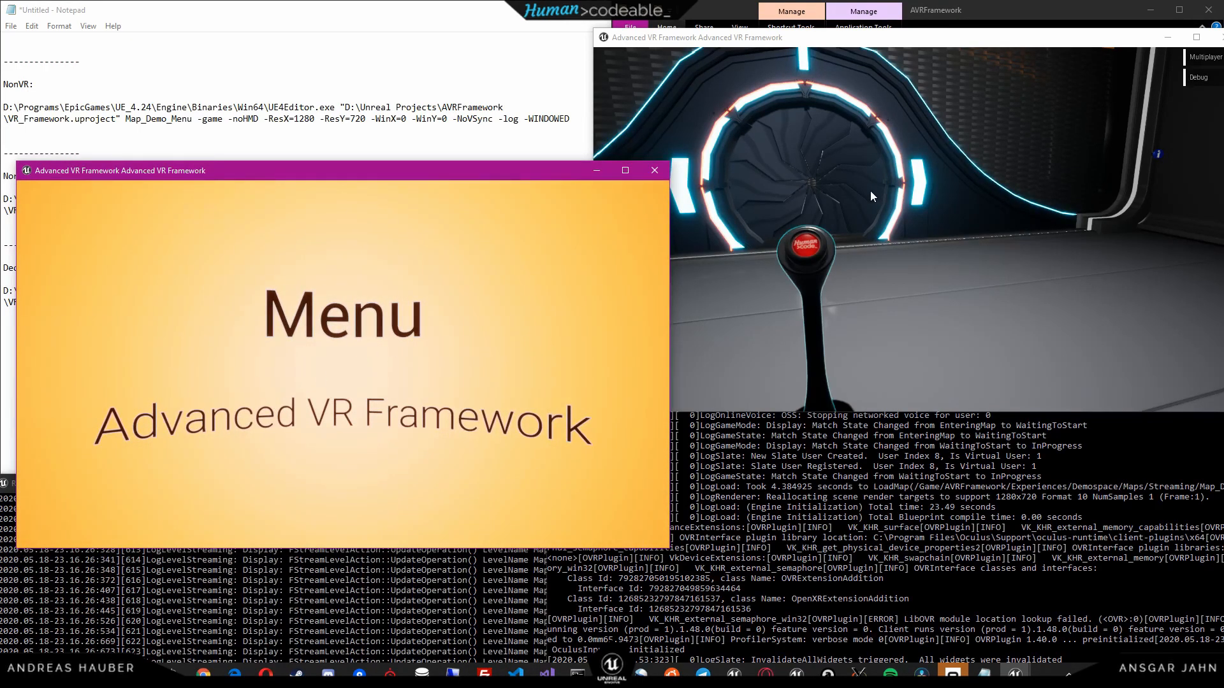
Bring the second game window fully into view, refresh its server list and join the hosted session.
{"action": "left_click", "coordinate": [944, 243]}
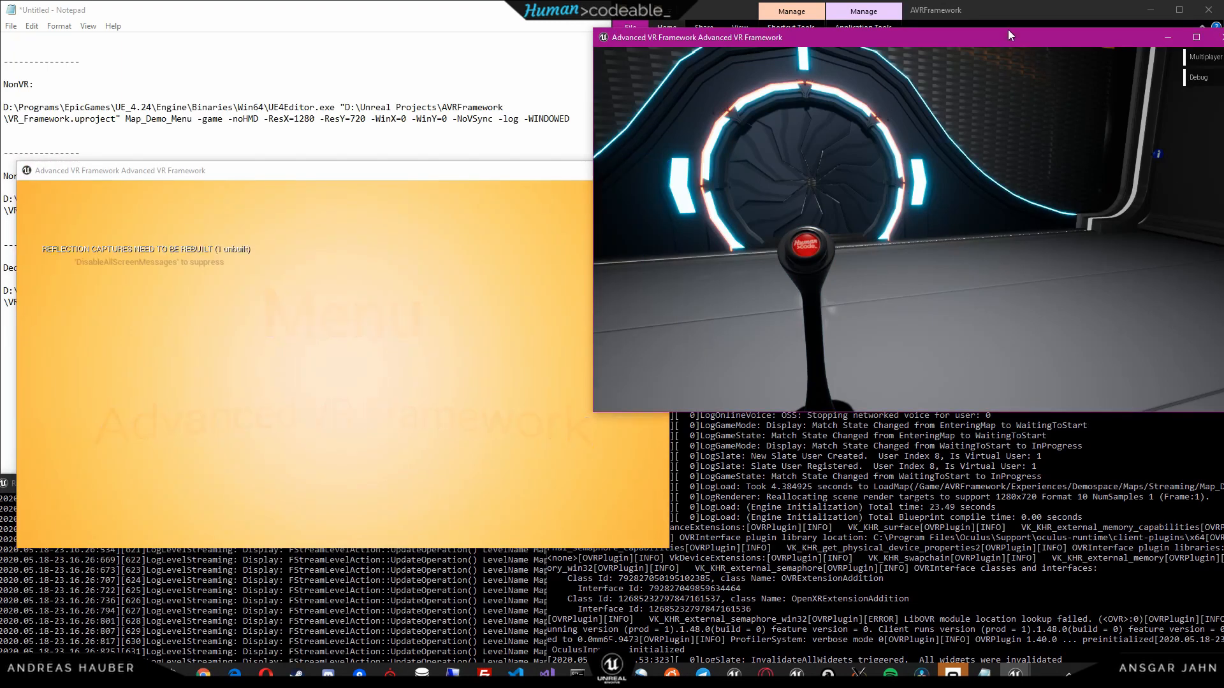
{"action": "left_click_drag", "start_coordinate": [1008, 31], "coordinate": [963, 38]}
{"action": "left_click", "coordinate": [1170, 61]}
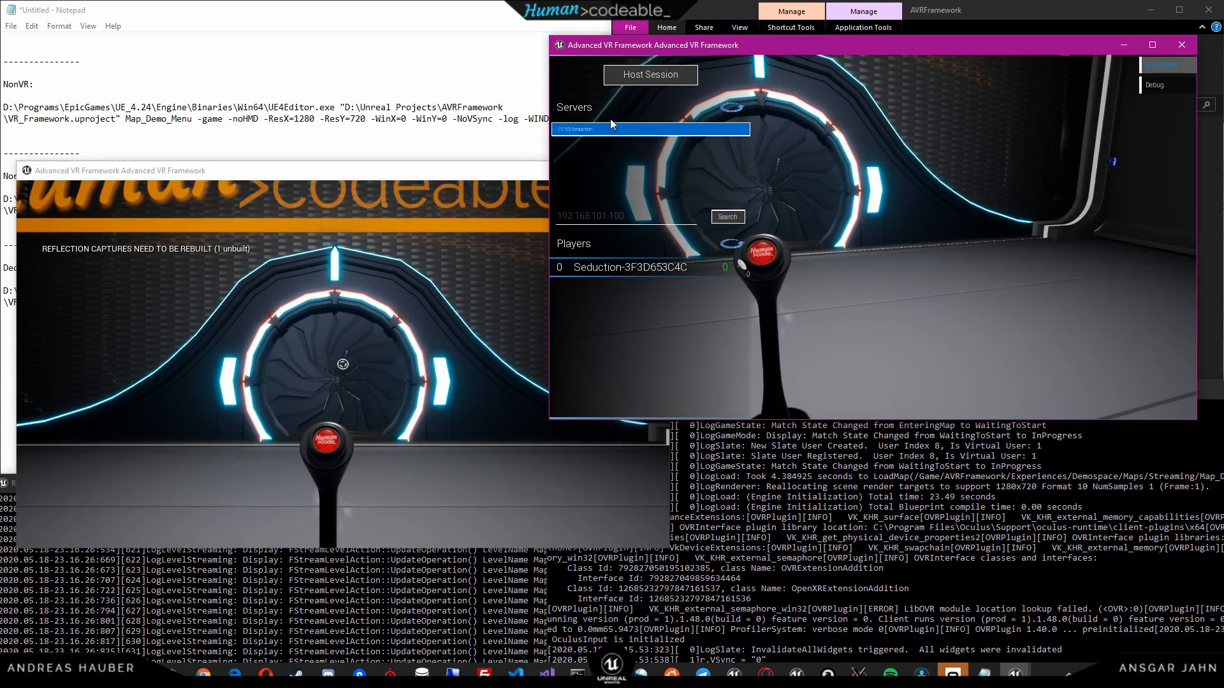
{"action": "left_click", "coordinate": [733, 109]}
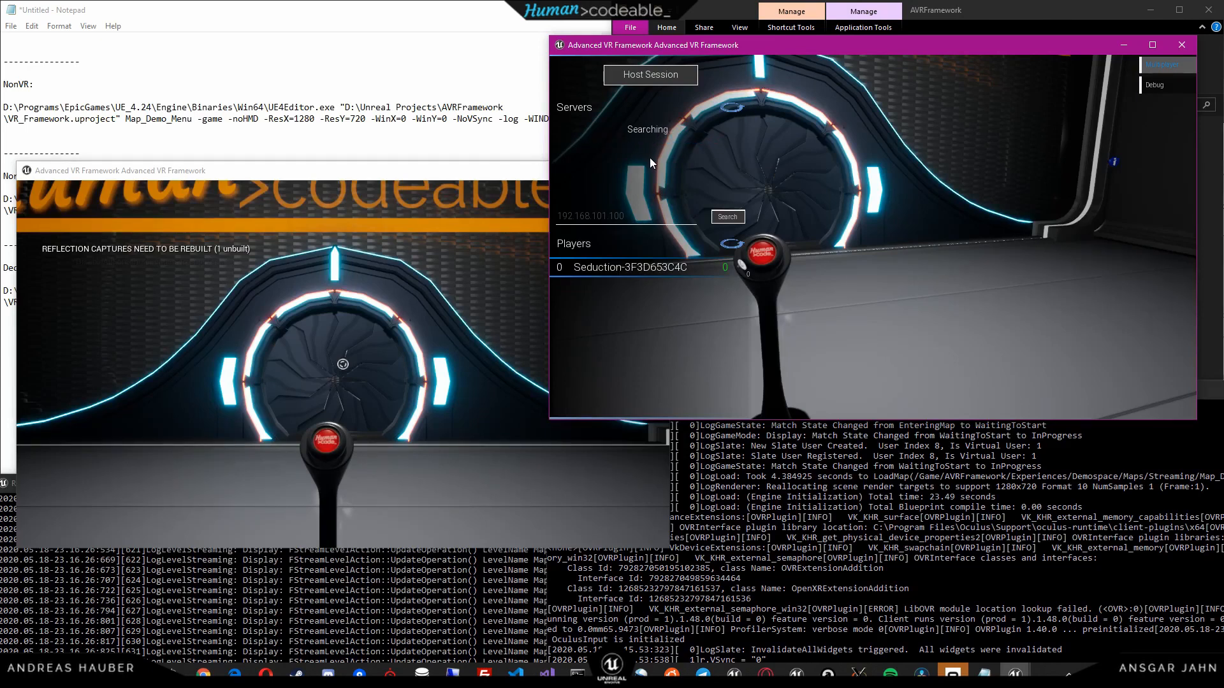
{"action": "left_click", "coordinate": [628, 130]}
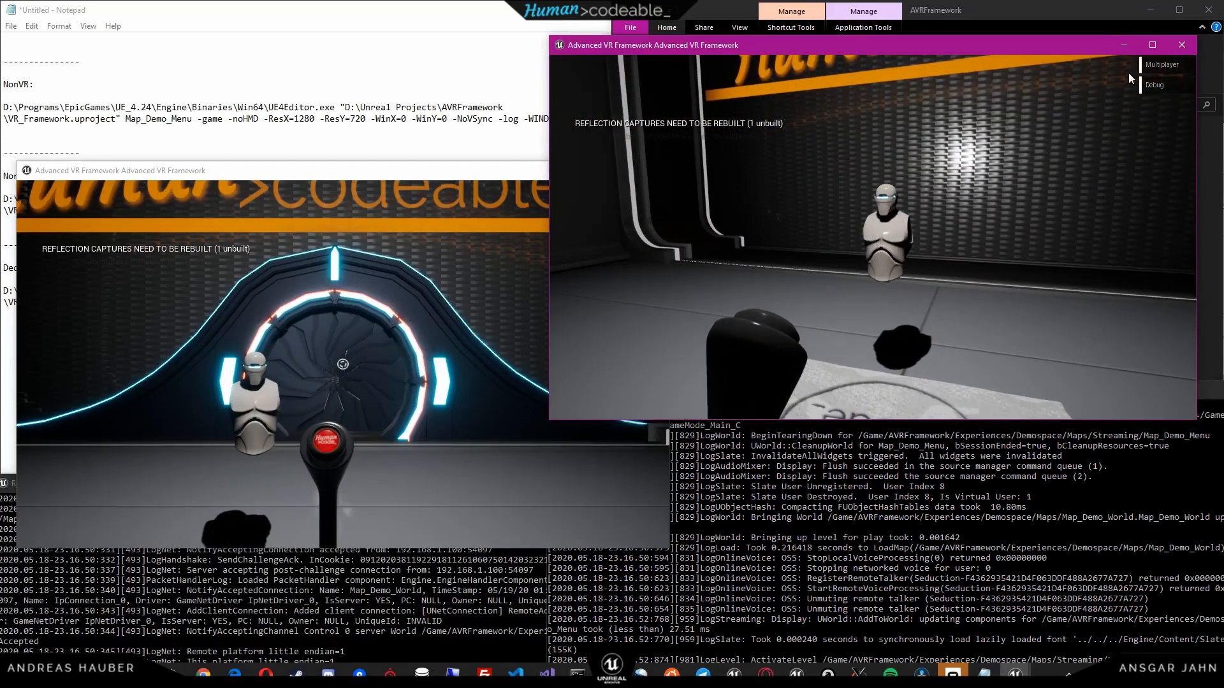
Show the multiplayer player list in the second game instance and walk its player to another spot in the room.
{"action": "left_click", "coordinate": [1149, 63]}
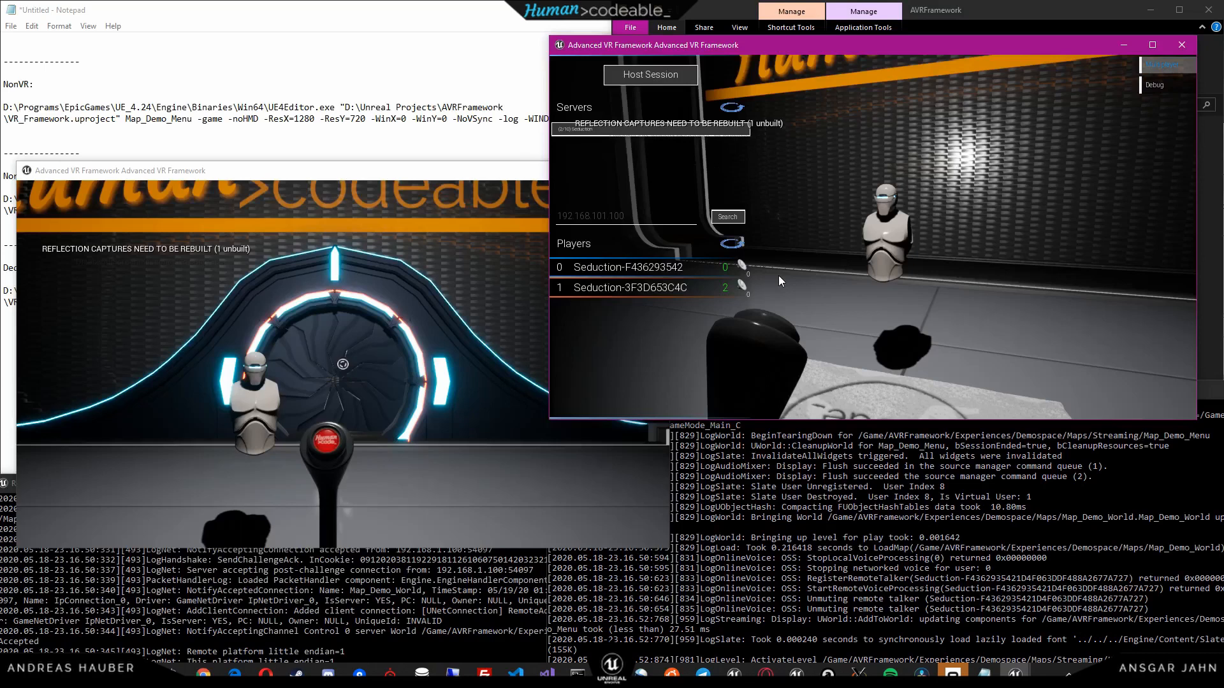
{"action": "key", "text": "w"}
{"action": "left_click", "coordinate": [597, 133]}
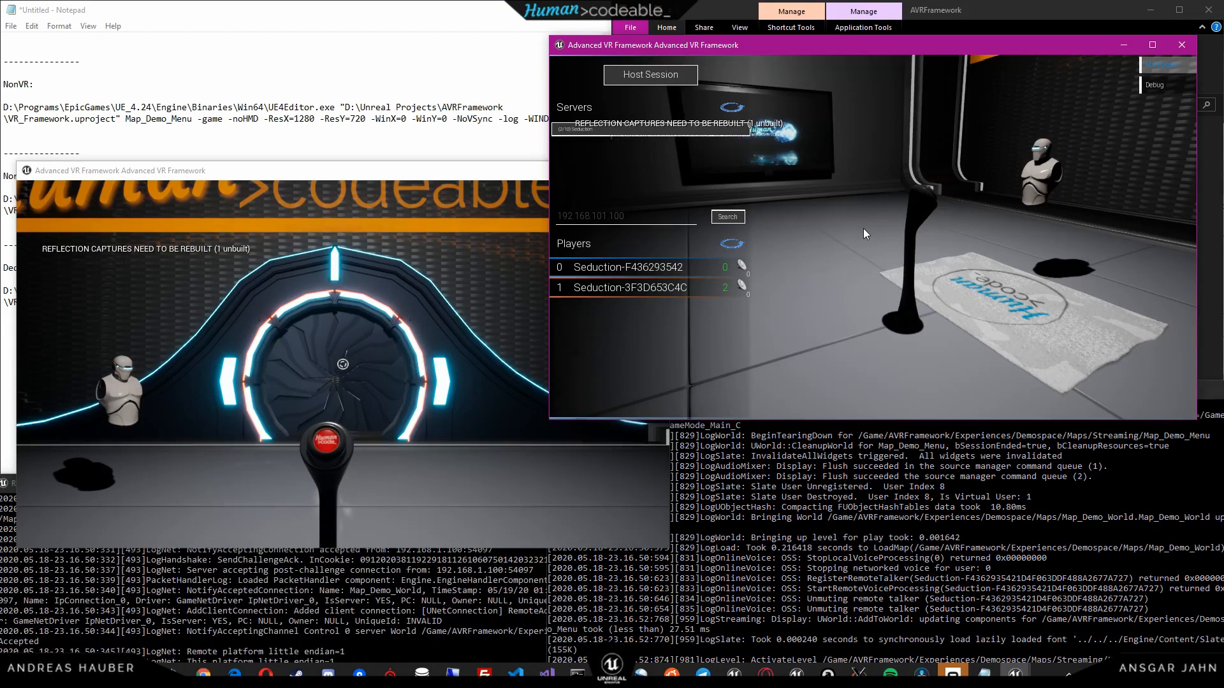
Close both running game instances and clear the selection in the AVRFramework folder.
{"action": "key", "text": "alt+F4"}
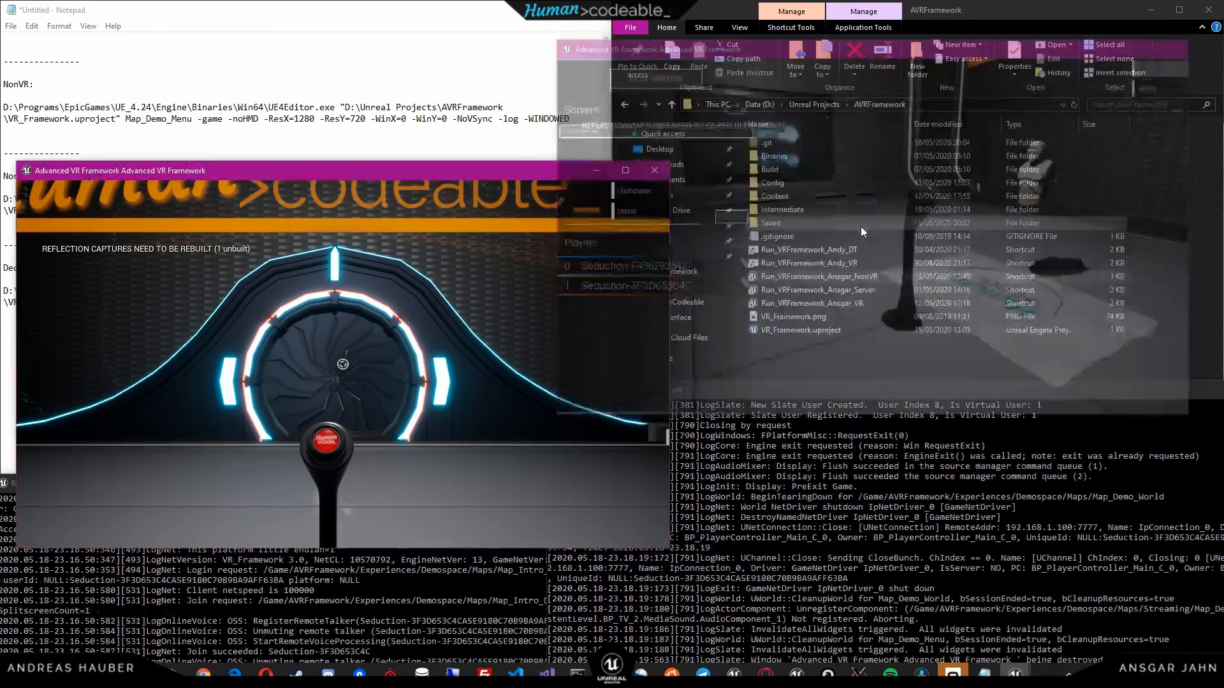
{"action": "left_click", "coordinate": [658, 176]}
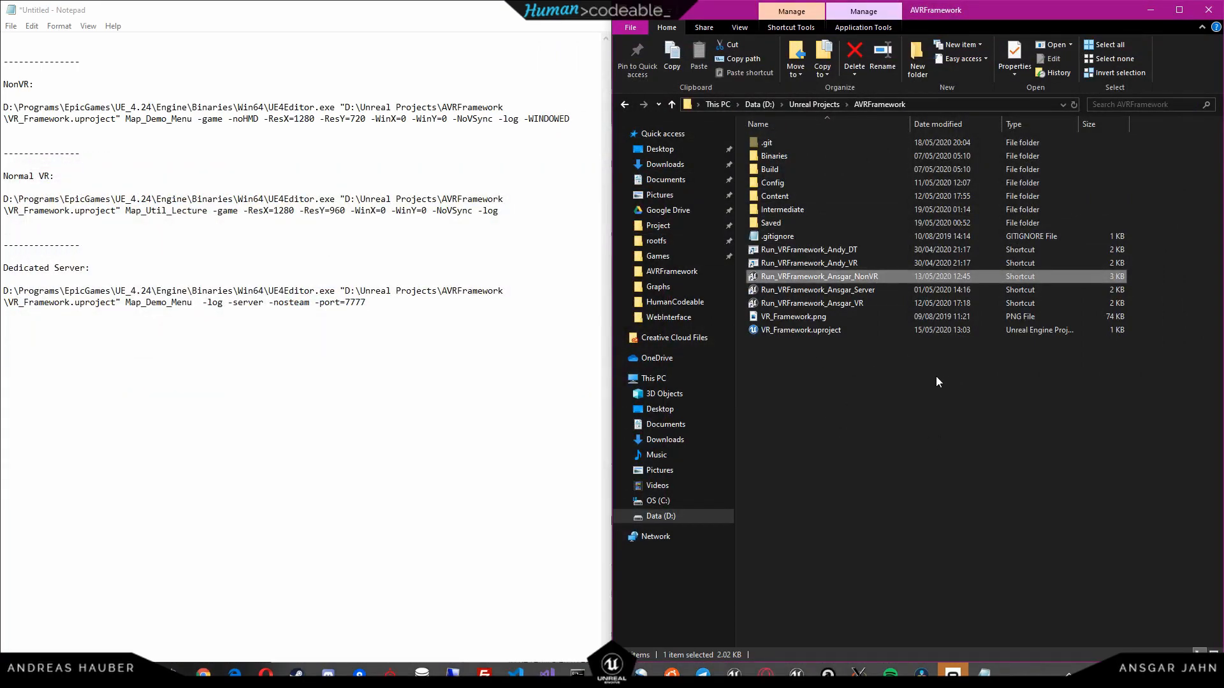
{"action": "left_click", "coordinate": [831, 387]}
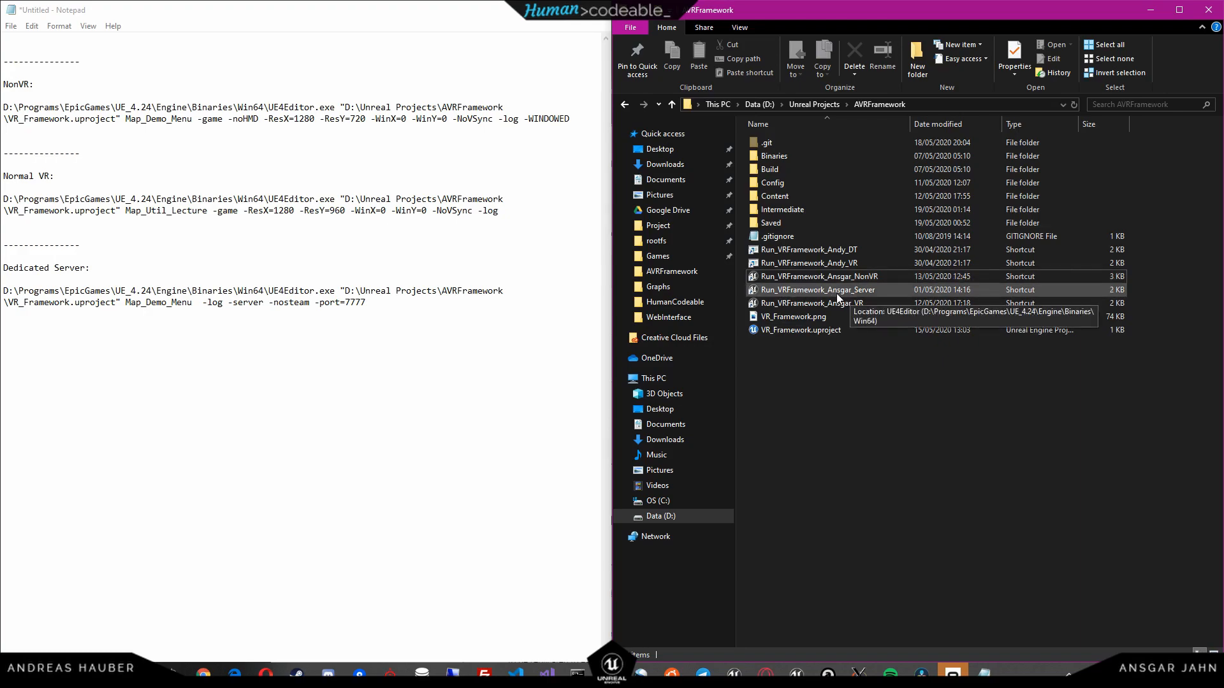
Launch the dedicated server from its shortcut in the AVRFramework folder and move its log window clear of the shortcut list.
{"action": "left_click", "coordinate": [836, 294]}
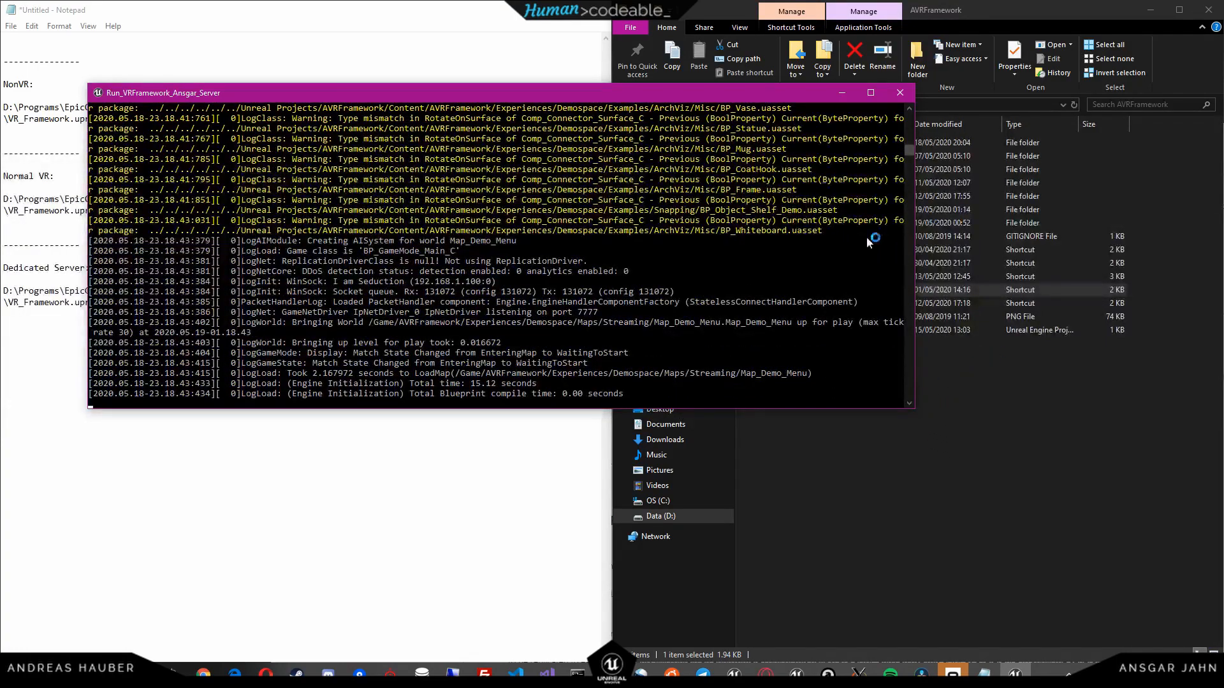
{"action": "left_click_drag", "start_coordinate": [679, 91], "coordinate": [705, 309]}
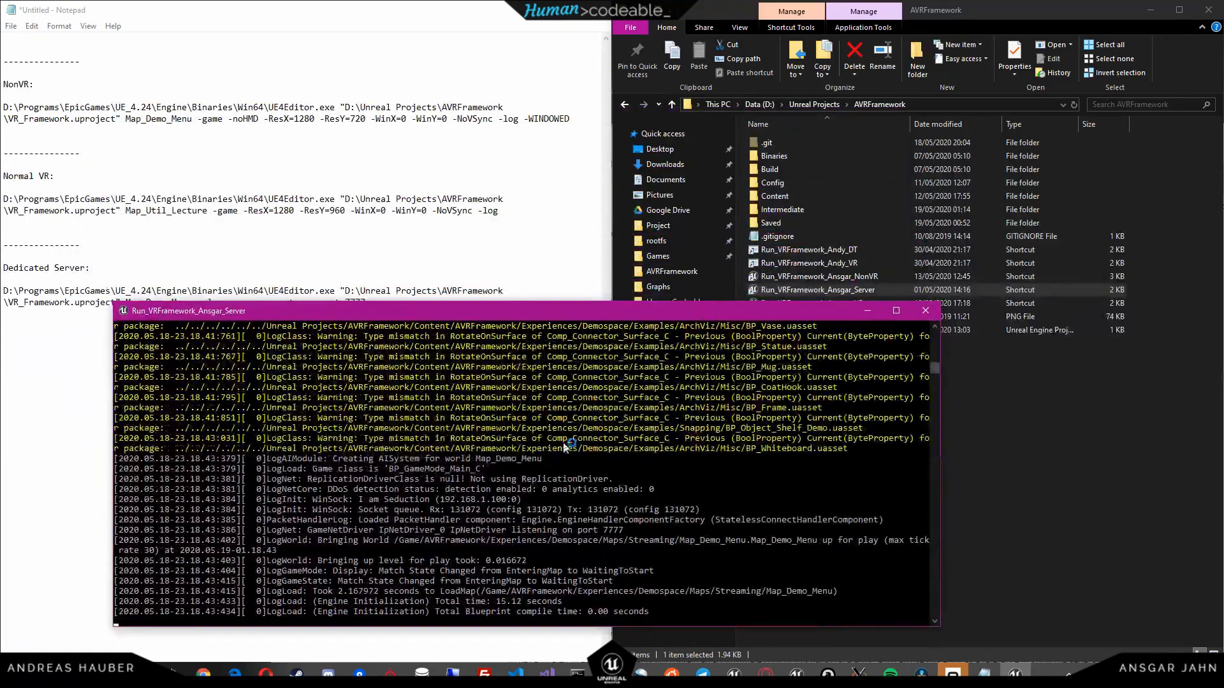
{"action": "left_click_drag", "start_coordinate": [593, 312], "coordinate": [506, 361]}
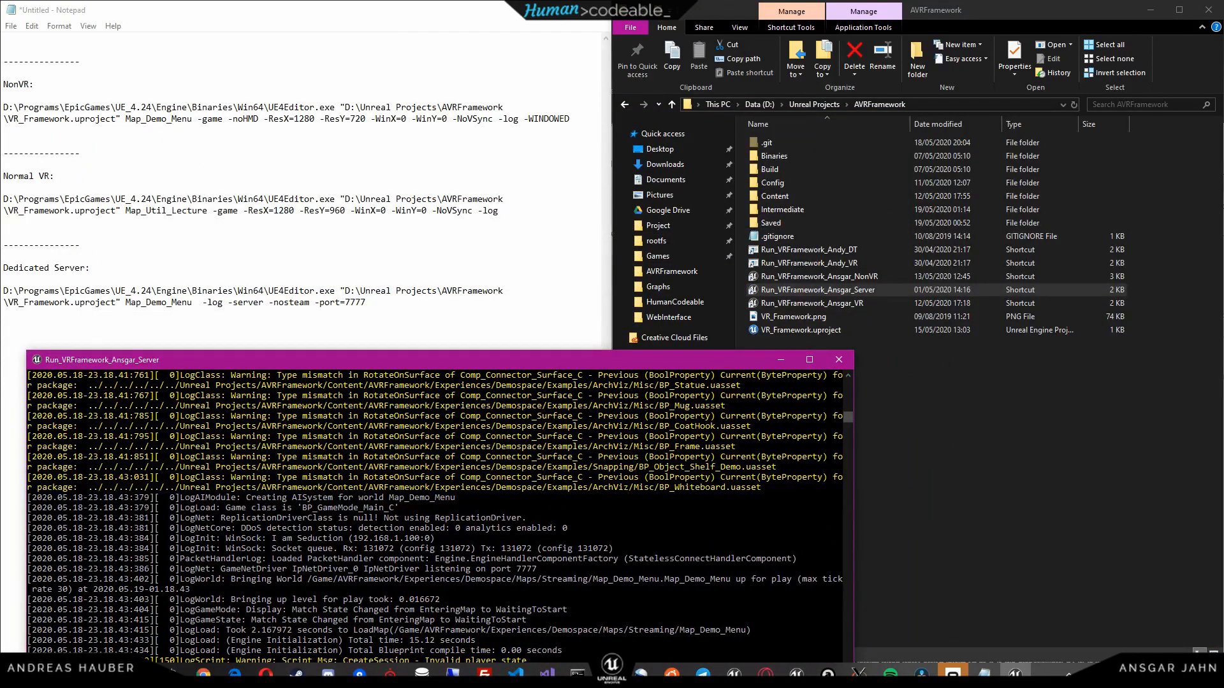
Launch a game instance from the NonVR shortcut, move its log window off the game view and bring the game window to the front.
{"action": "left_click", "coordinate": [854, 277]}
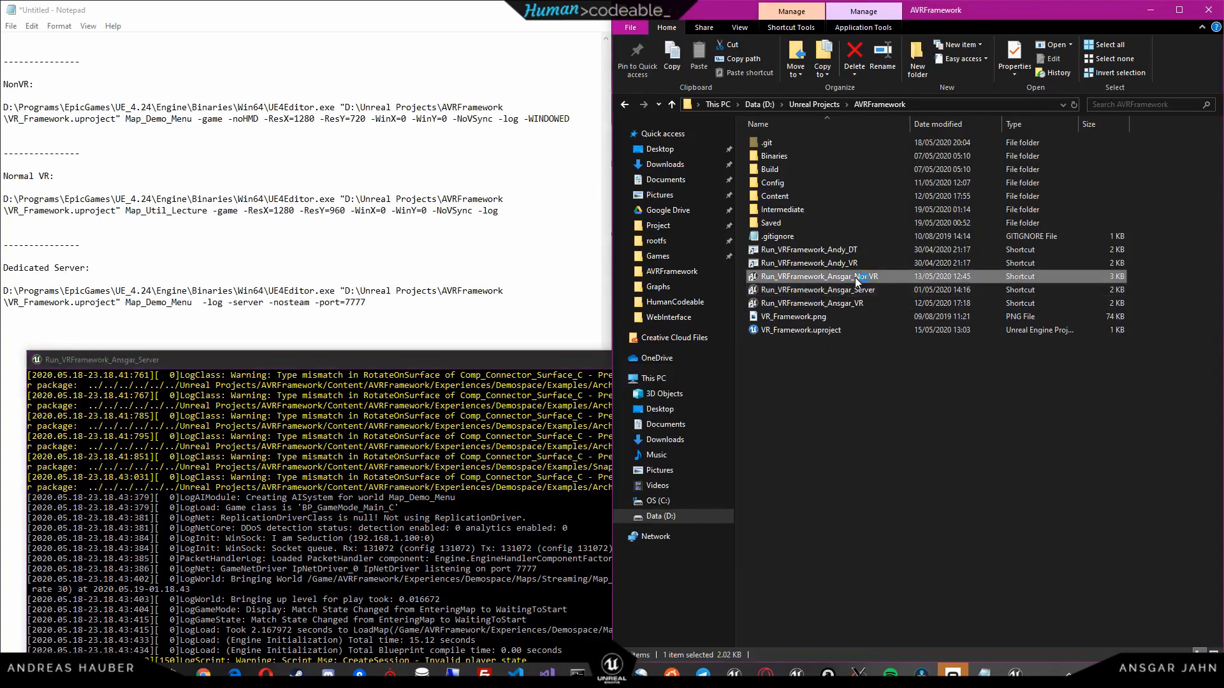
{"action": "double_click", "coordinate": [855, 277]}
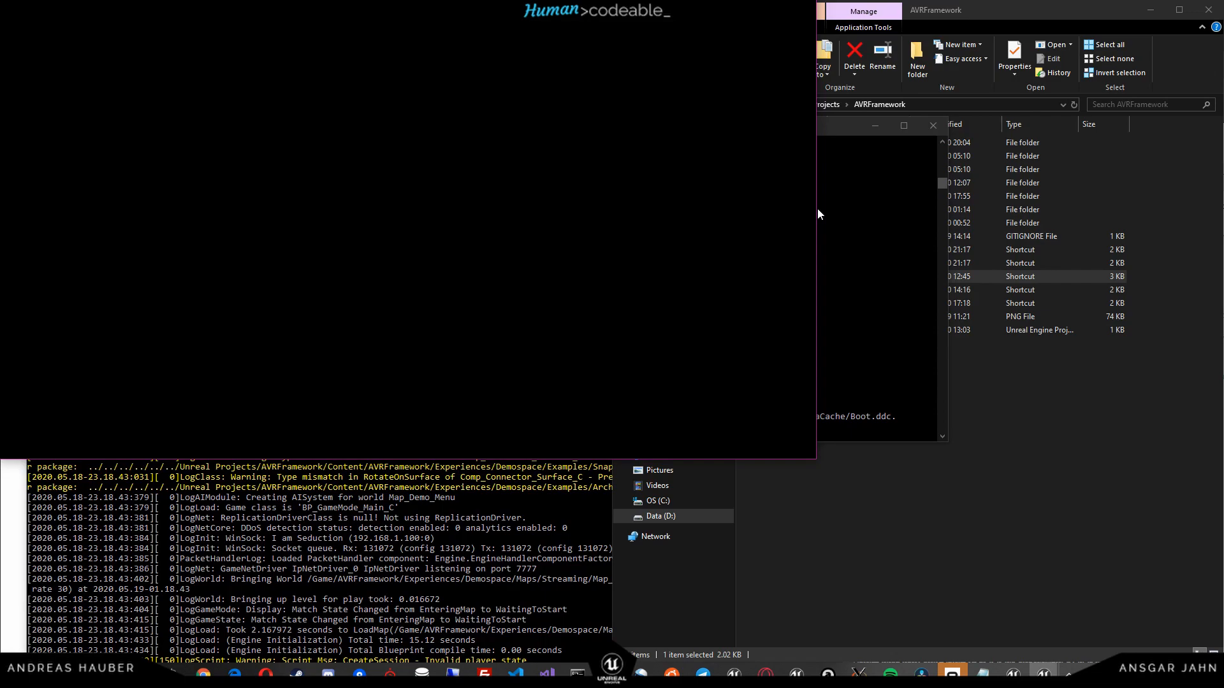
{"action": "left_click", "coordinate": [832, 128]}
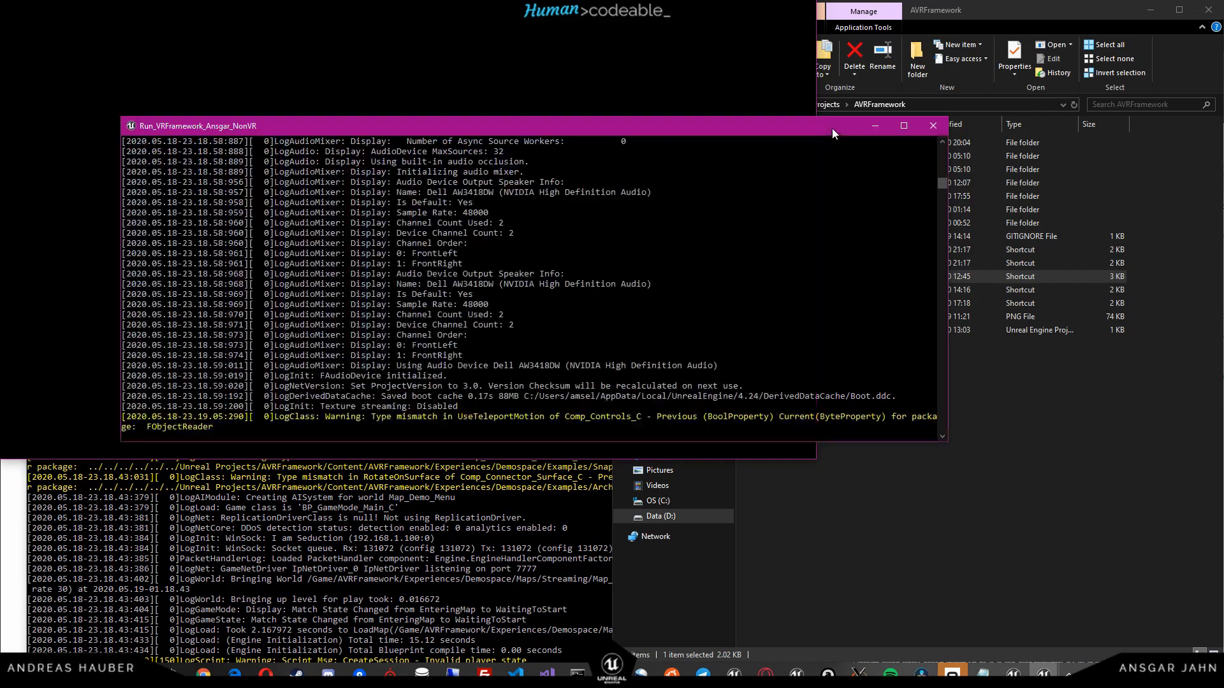
{"action": "left_click_drag", "start_coordinate": [821, 126], "coordinate": [1137, 368]}
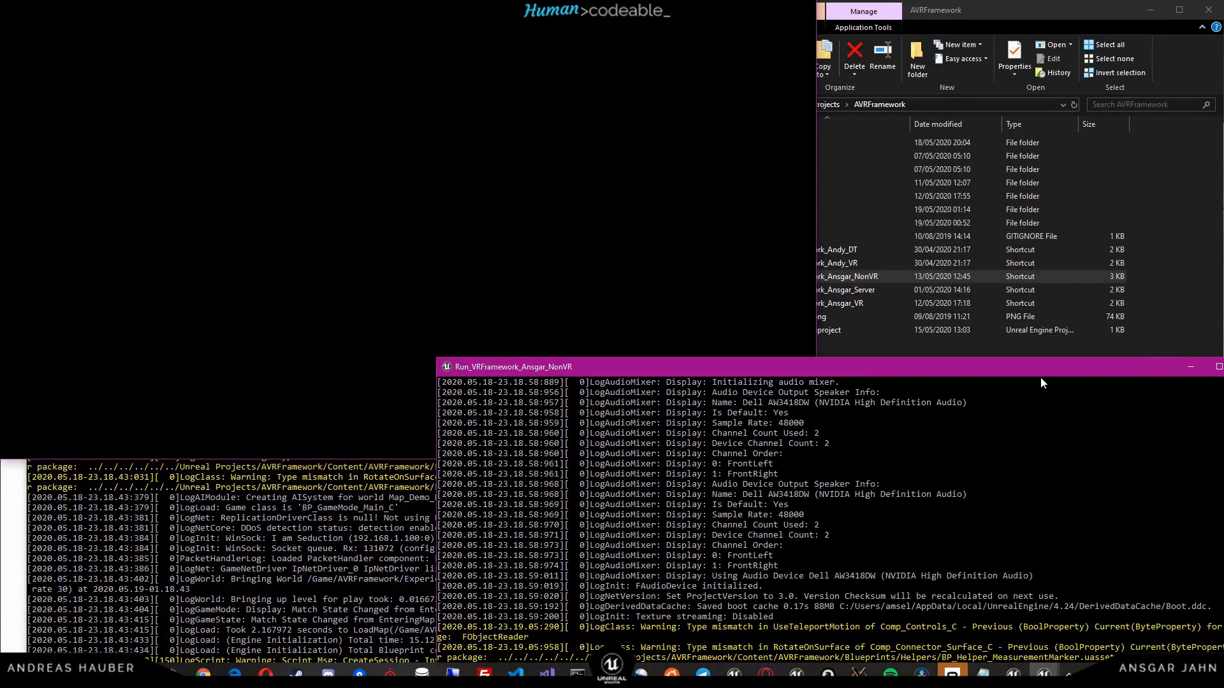
{"action": "left_click", "coordinate": [652, 292]}
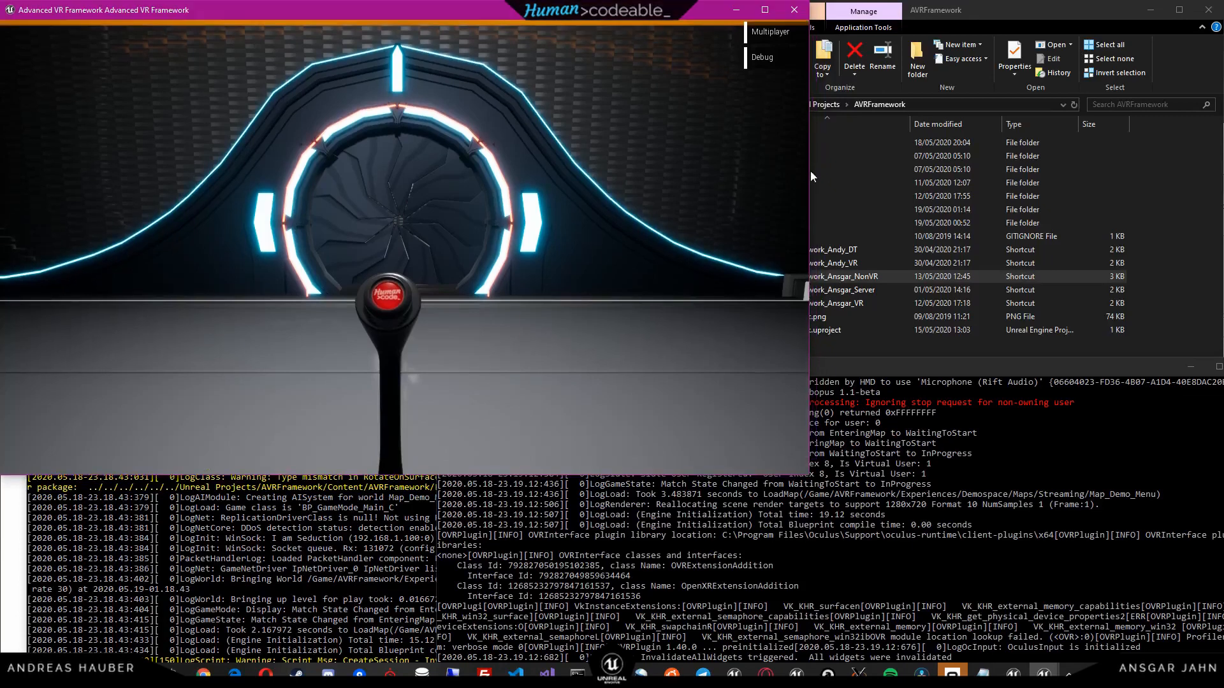
Show the game's multiplayer options and join the dedicated server by searching for the IP address 127.0.0.1.
{"action": "left_click", "coordinate": [752, 33]}
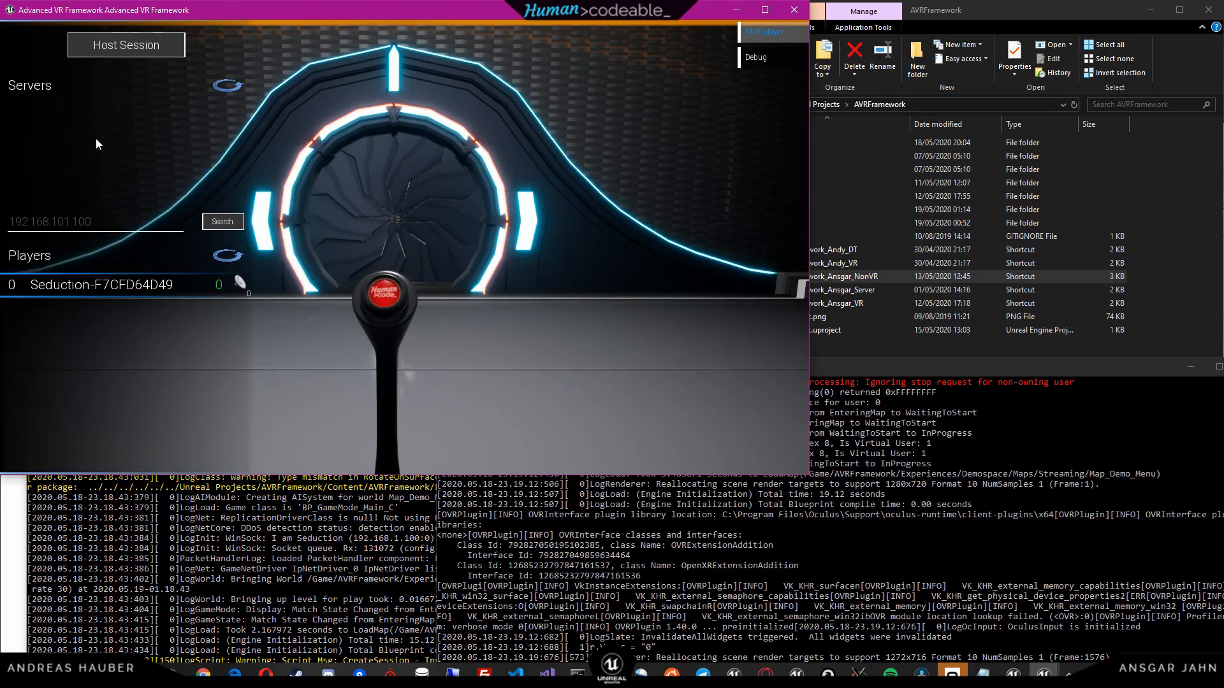
{"action": "left_click", "coordinate": [85, 220]}
{"action": "type", "text": "127.0.0.1"}
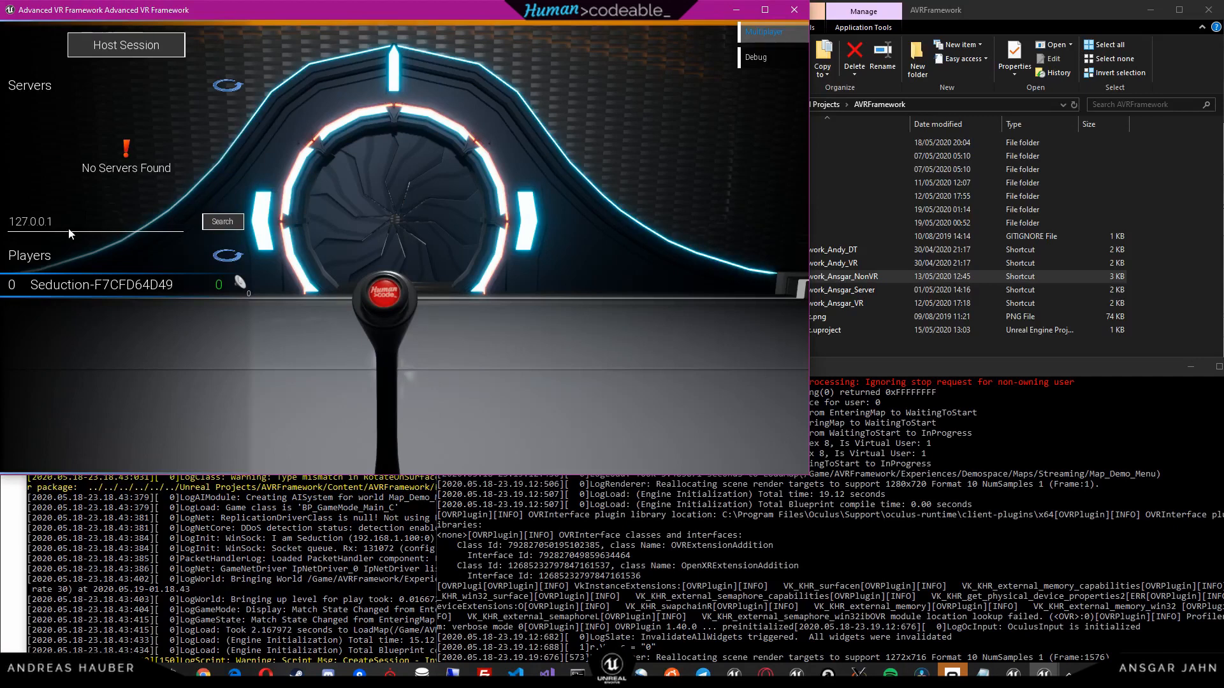
{"action": "key", "text": "ctrl+a"}
{"action": "key", "text": "End"}
{"action": "left_click", "coordinate": [210, 225]}
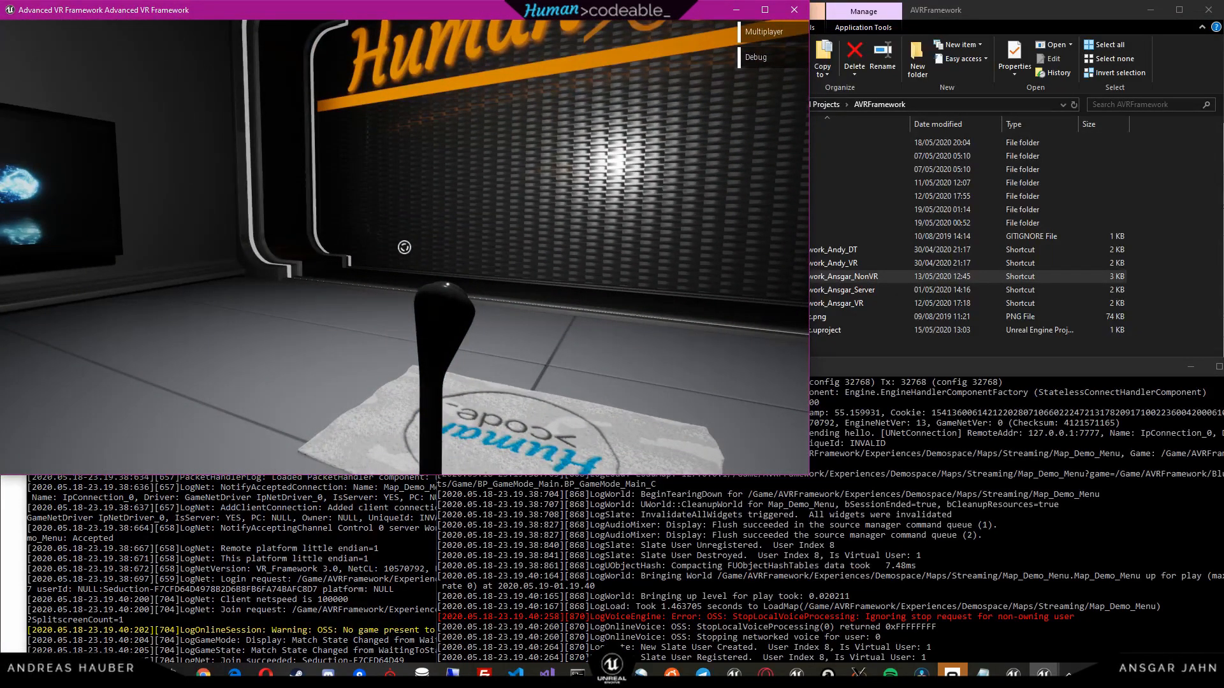
Launch a second game instance from the NonVR shortcut and move its window off the first one.
{"action": "left_click", "coordinate": [887, 275]}
{"action": "double_click", "coordinate": [883, 276]}
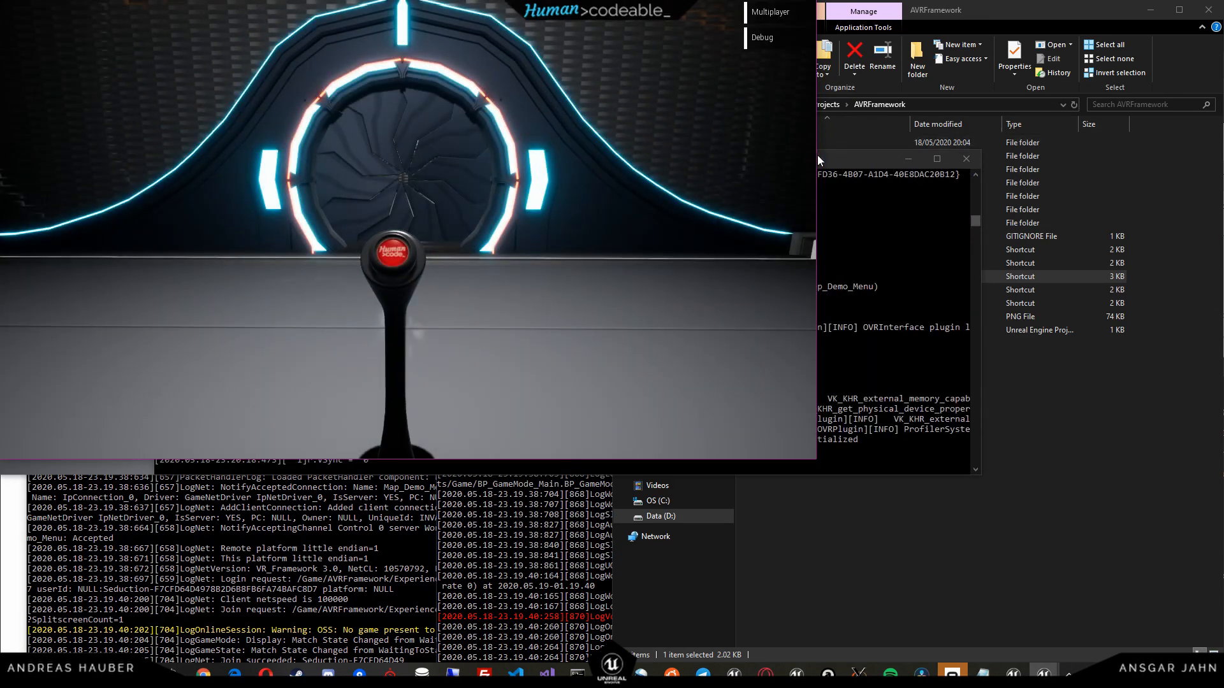
{"action": "left_click_drag", "start_coordinate": [618, 44], "coordinate": [1056, 175]}
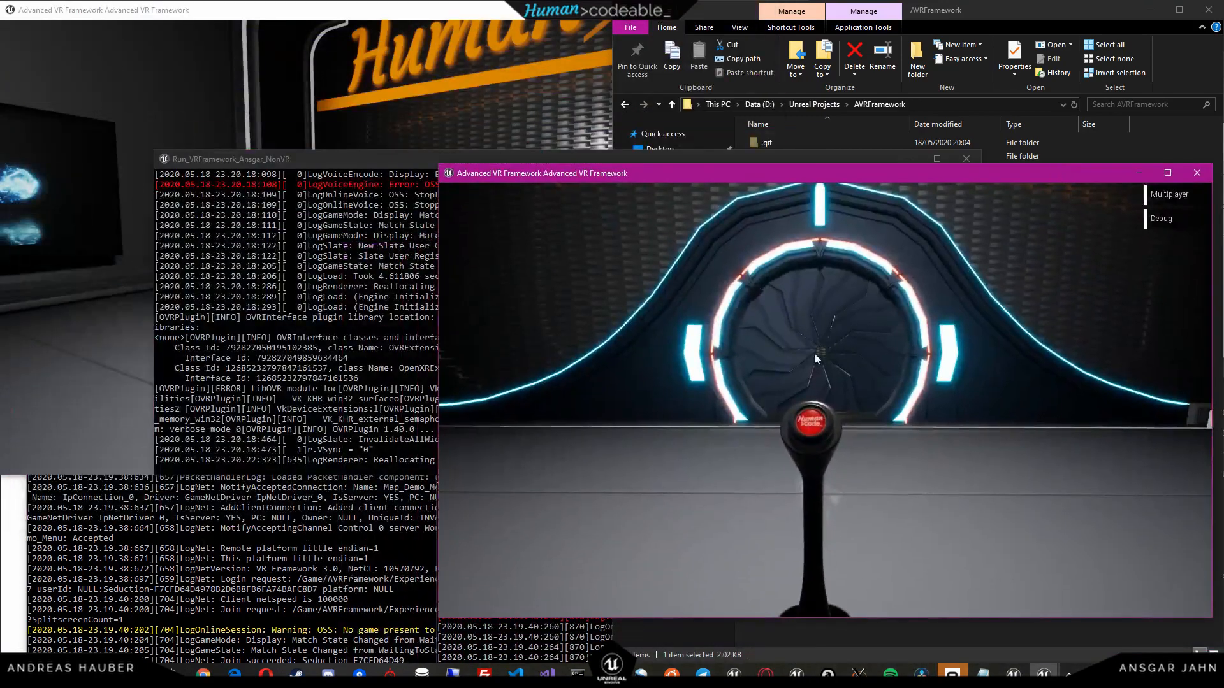
Join the dedicated server at 127.0.0.1 from the second game instance and look around at the other player.
{"action": "left_click", "coordinate": [1156, 193]}
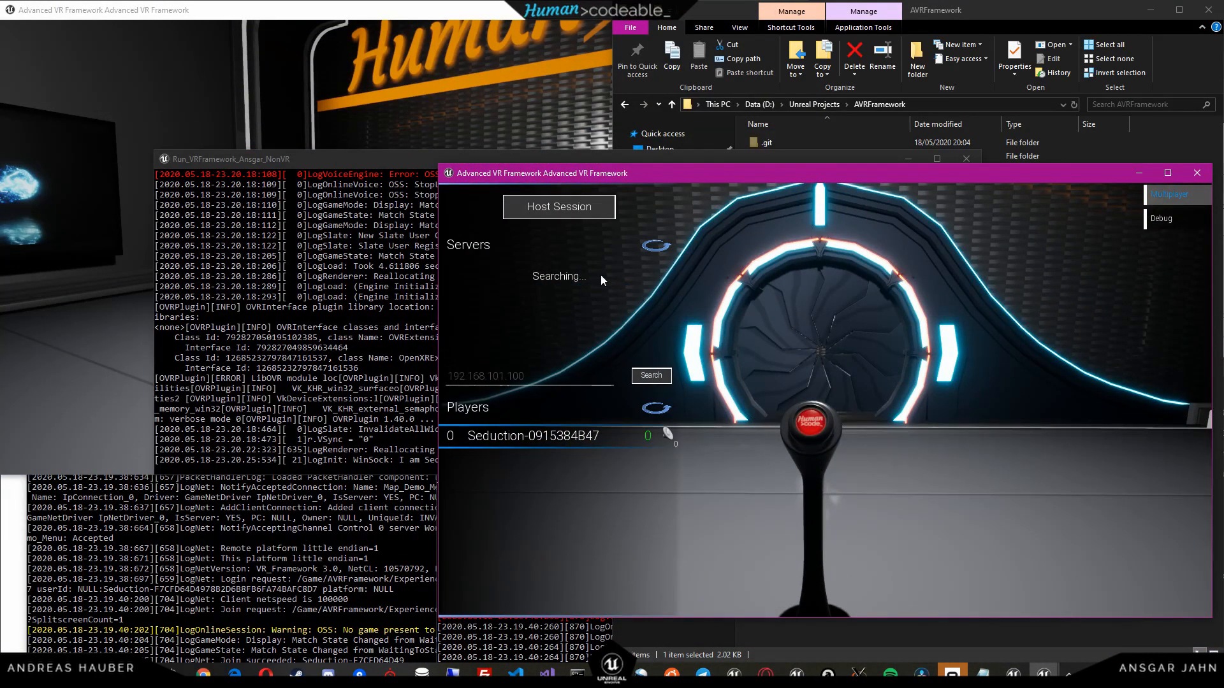
{"action": "left_click", "coordinate": [507, 369]}
{"action": "type", "text": "127.0.0.1"}
{"action": "key", "text": "Return"}
{"action": "left_click", "coordinate": [663, 380]}
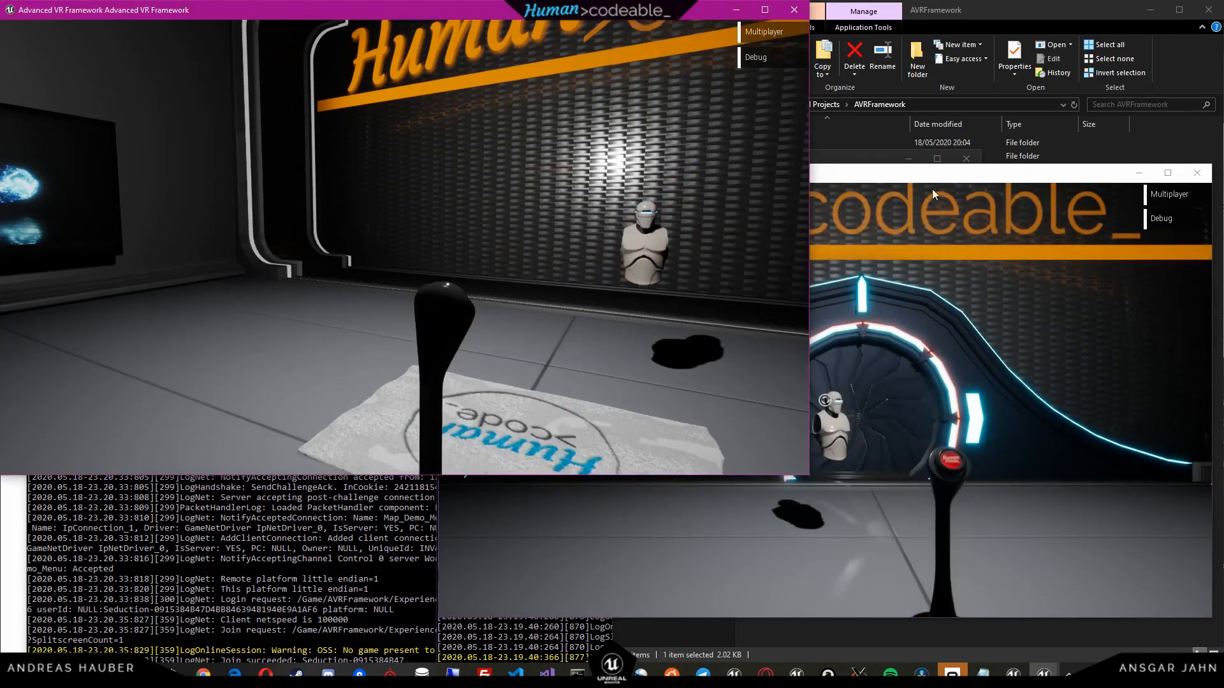
{"action": "left_click", "coordinate": [924, 183]}
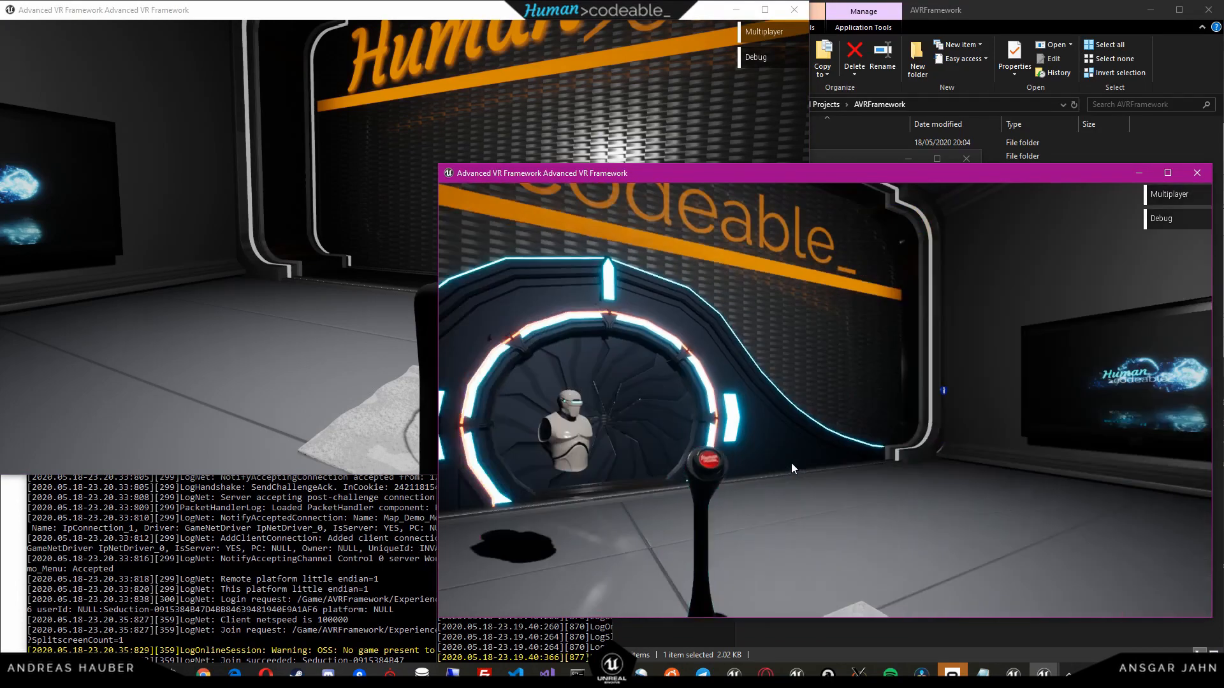
{"action": "left_click", "coordinate": [823, 399]}
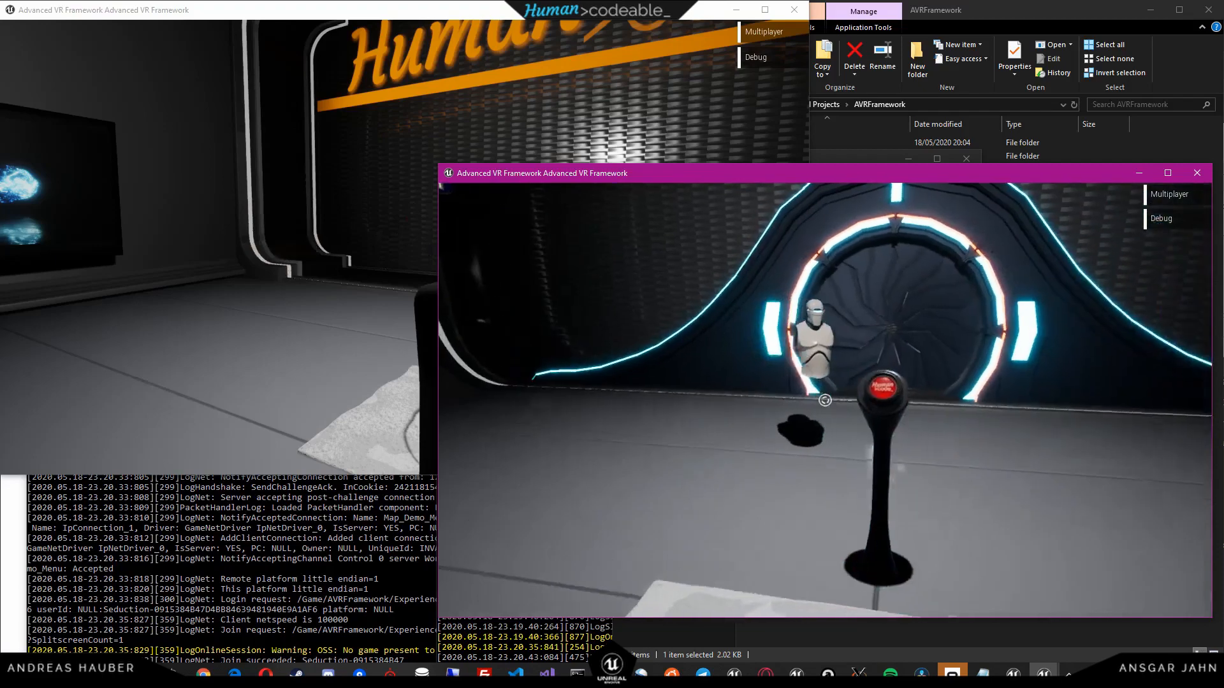
Close both game instances, clear the selection in the AVRFramework folder and shut down the dedicated server.
{"action": "key", "text": "alt+F4"}
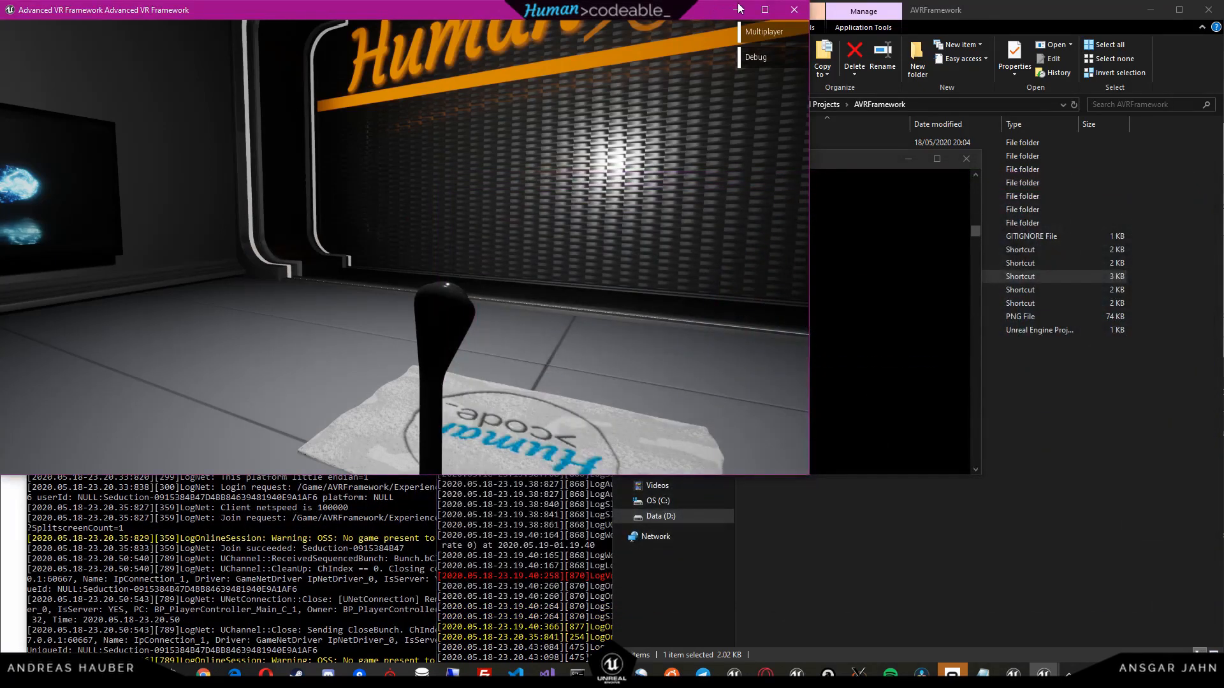
{"action": "left_click", "coordinate": [803, 15]}
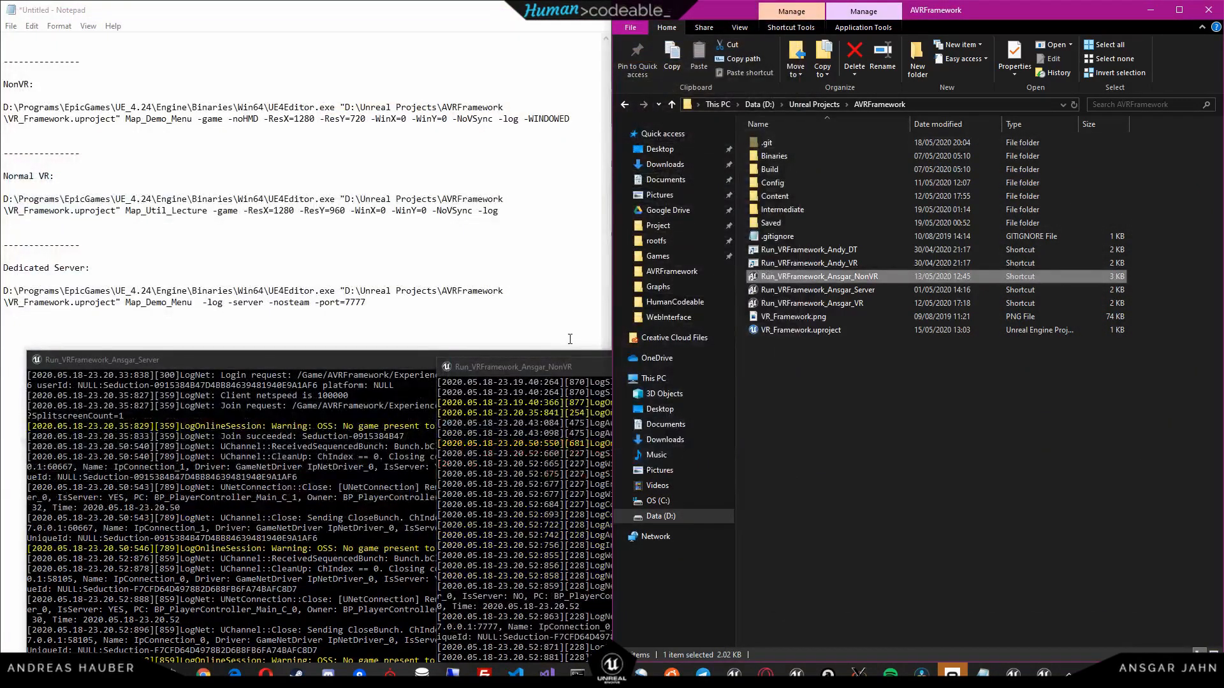
{"action": "left_click", "coordinate": [824, 363]}
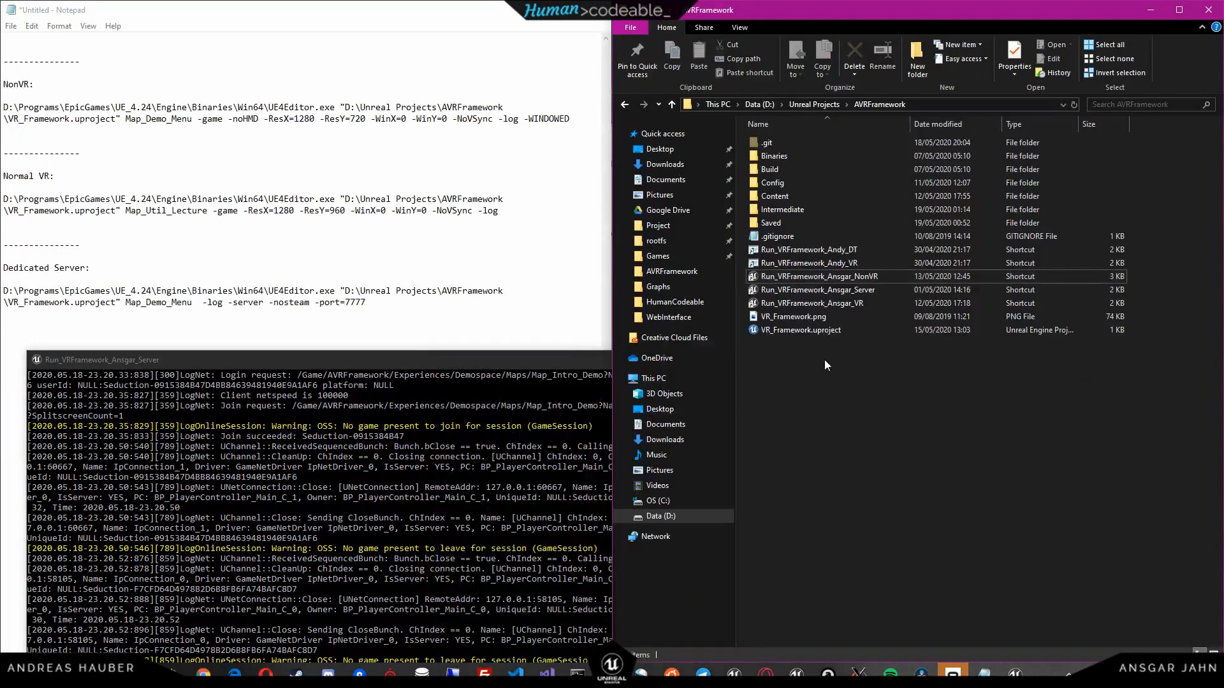
{"action": "left_click", "coordinate": [518, 365]}
{"action": "key", "text": "ctrl+c"}
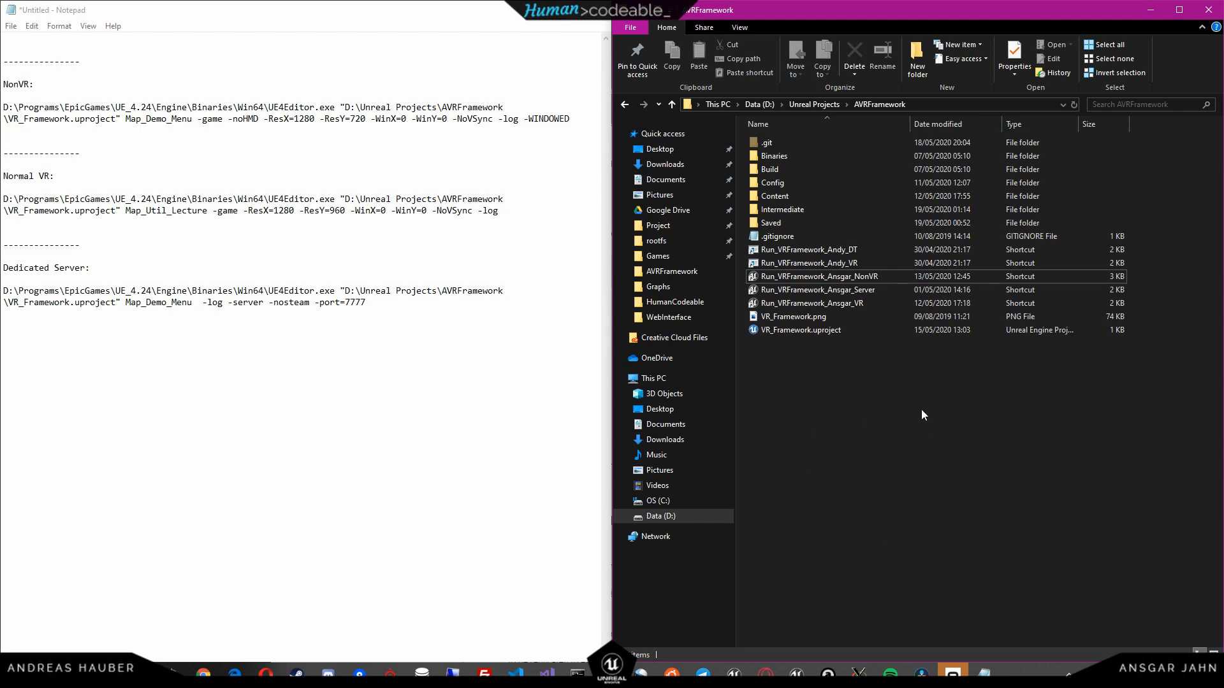
Open VR_Framework.uproject in Unreal Editor, view its project packaging options for Windows (64-bit) and dismiss them.
{"action": "double_click", "coordinate": [825, 332]}
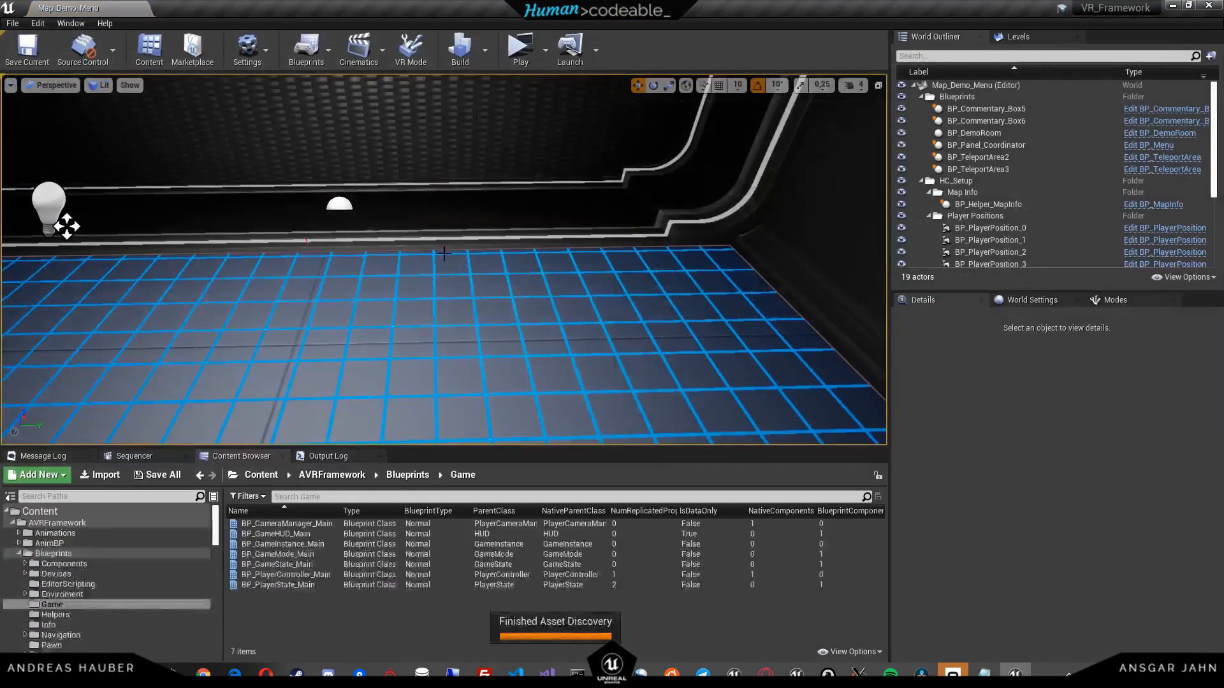
{"action": "left_click", "coordinate": [19, 24]}
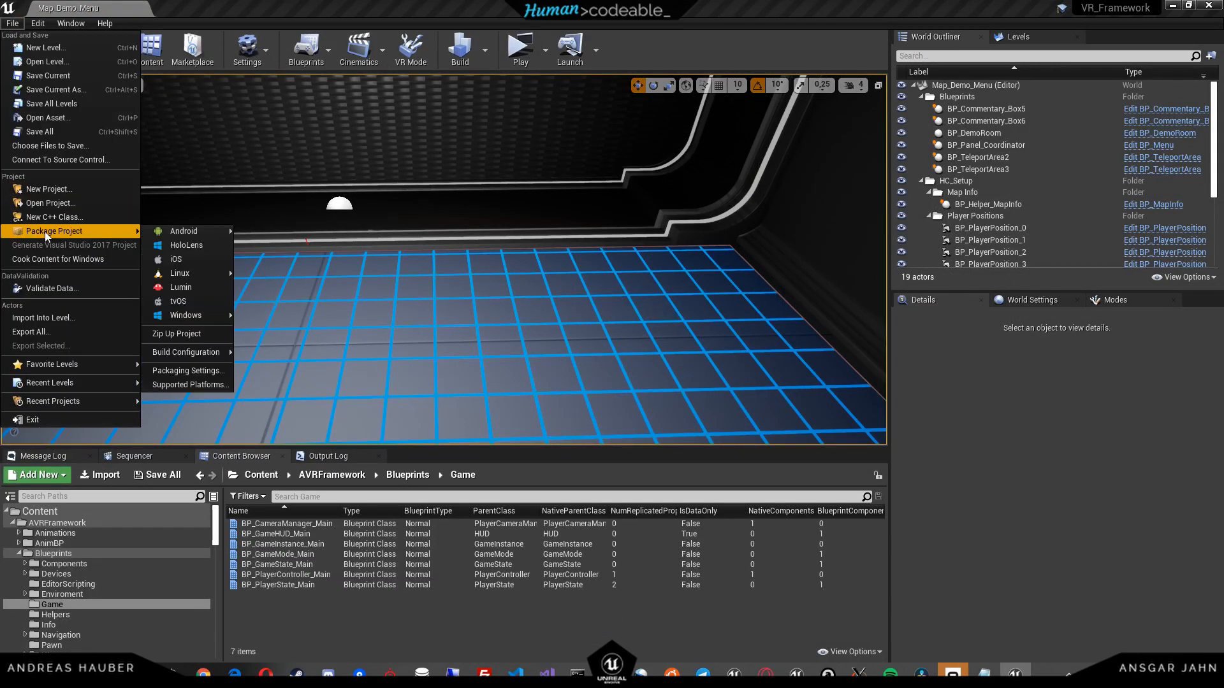
{"action": "left_click", "coordinate": [38, 22]}
{"action": "left_click", "coordinate": [9, 25]}
{"action": "mouse_move", "coordinate": [76, 231]}
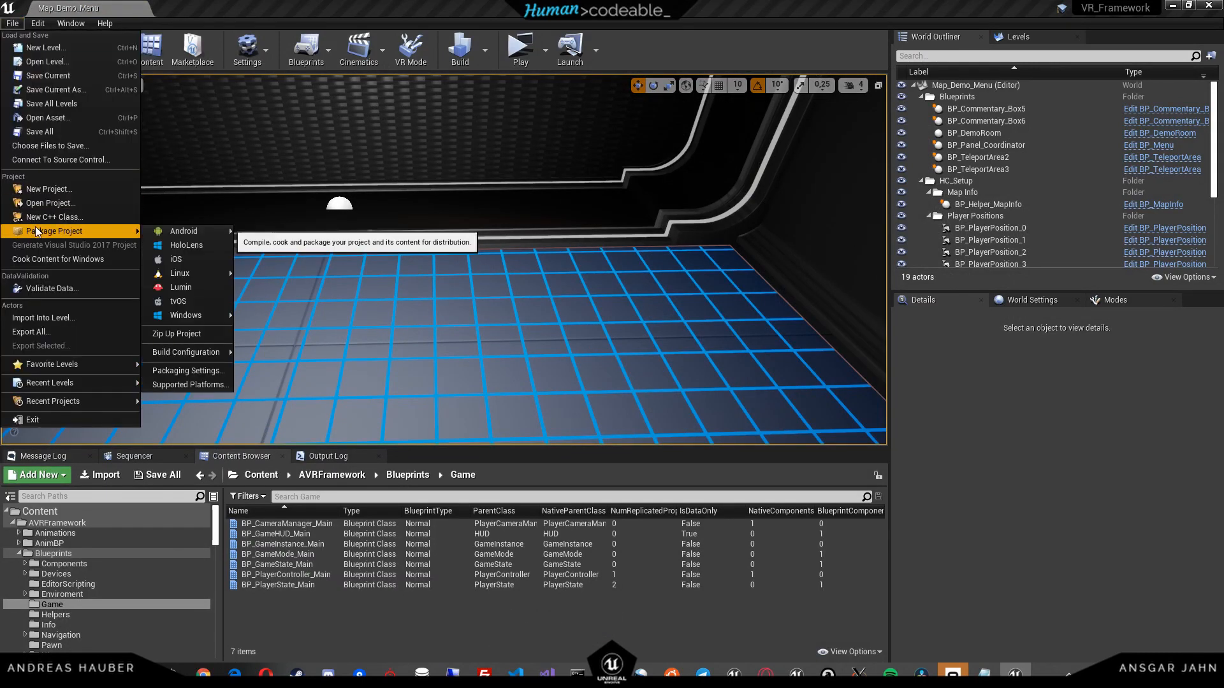
{"action": "mouse_move", "coordinate": [211, 317]}
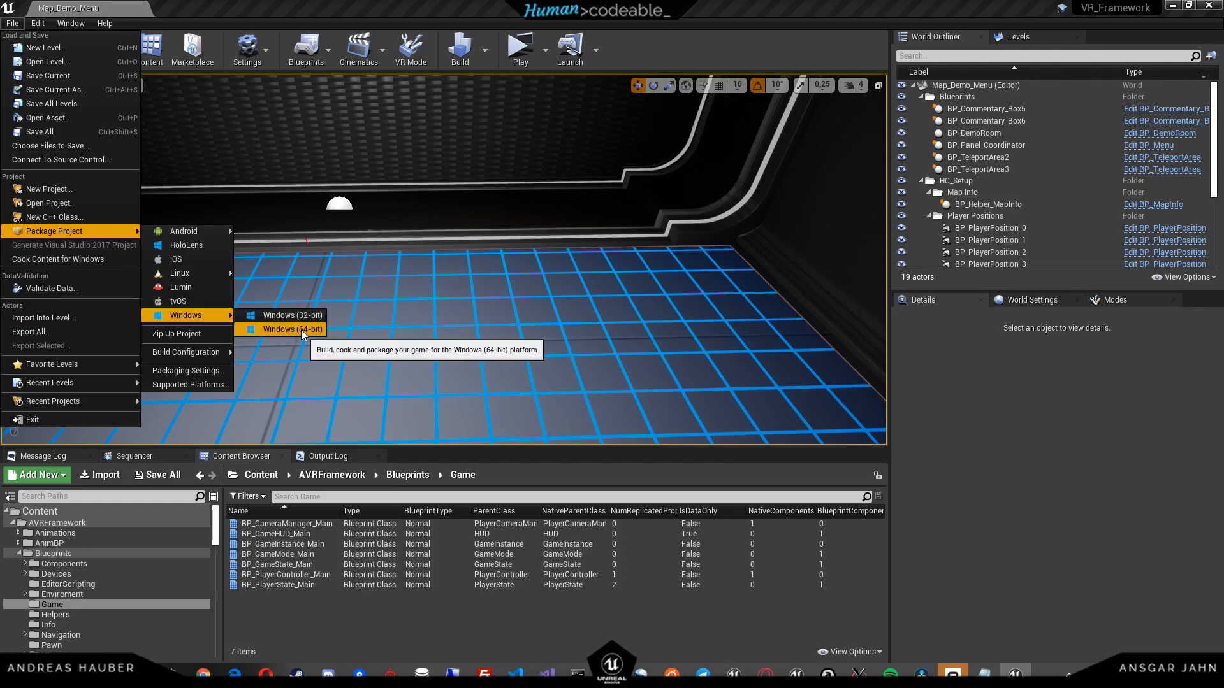
{"action": "left_click", "coordinate": [502, 7]}
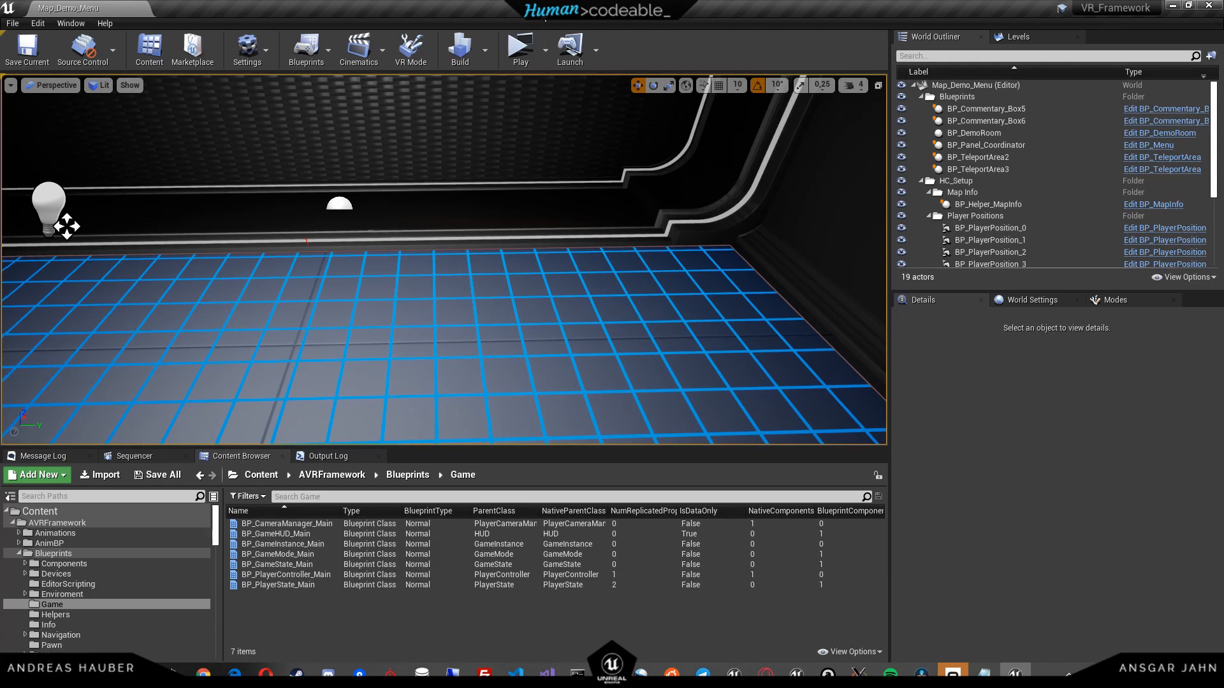
{"action": "right_click_drag", "start_coordinate": [548, 159], "coordinate": [475, 407]}
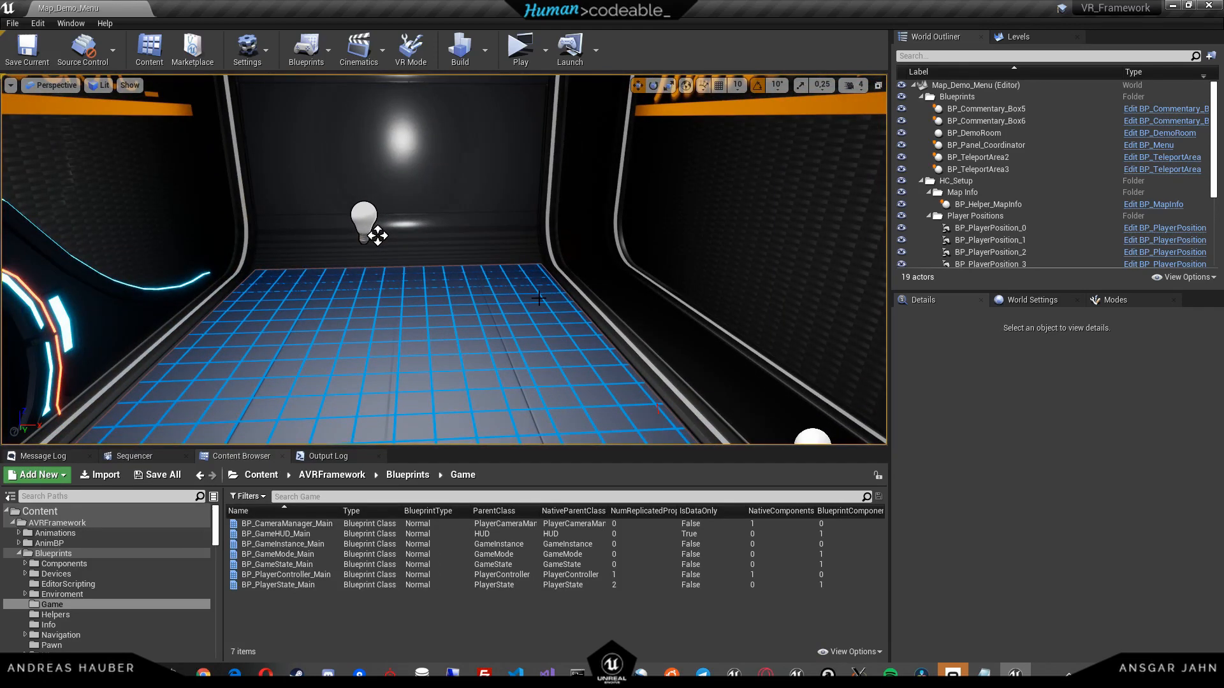
{"action": "left_click_drag", "start_coordinate": [537, 323], "coordinate": [497, 382]}
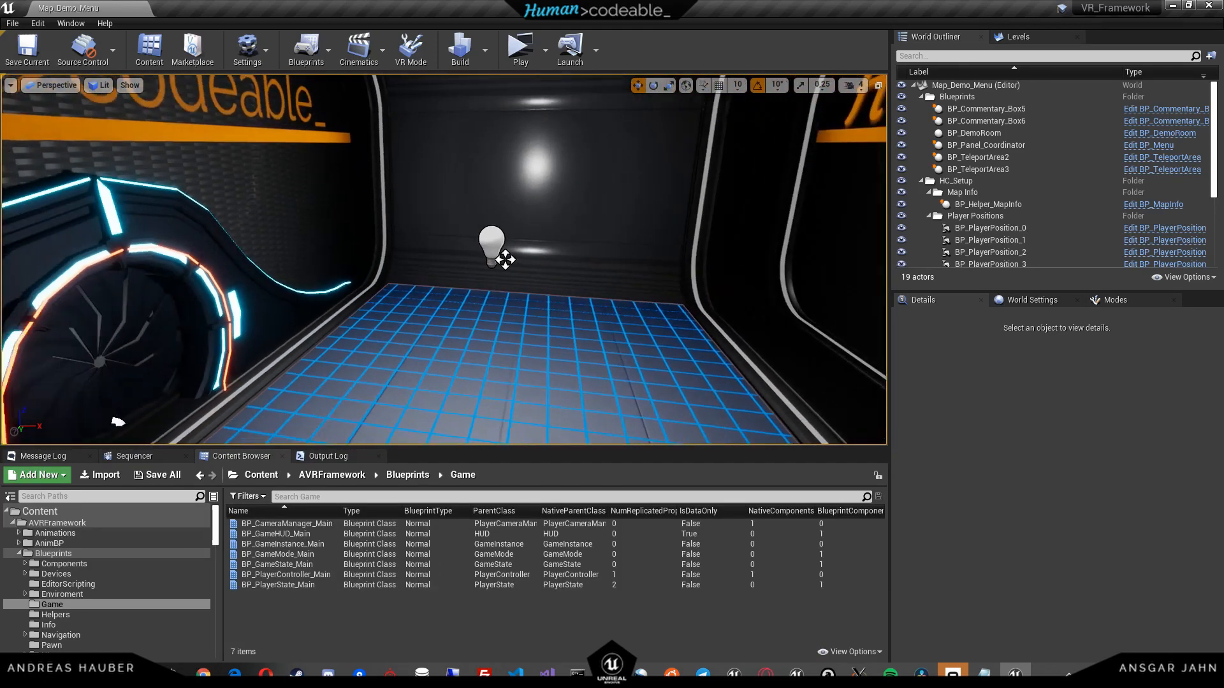